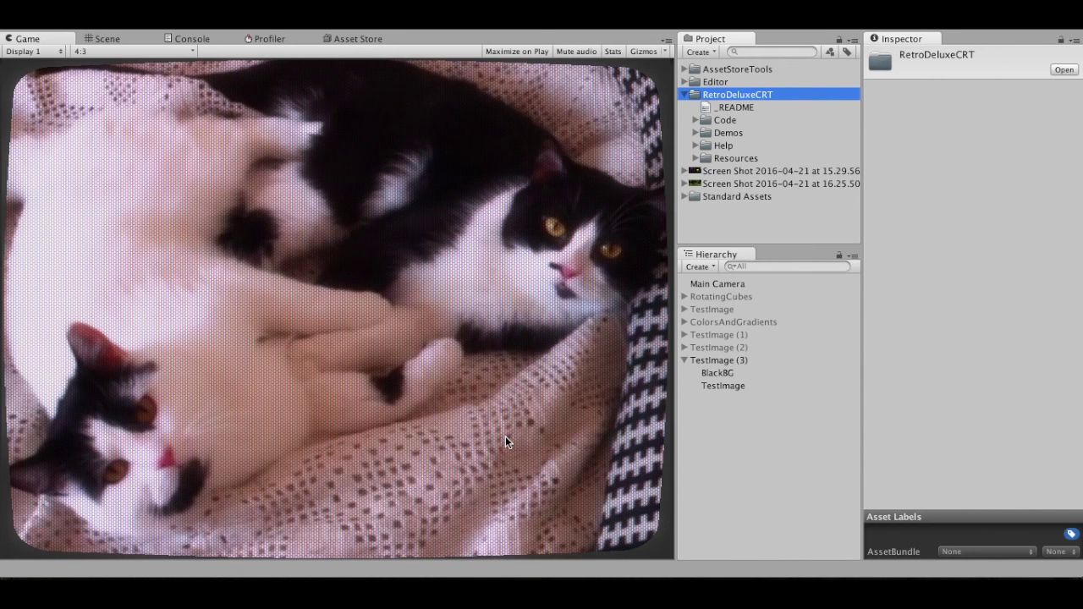
# Look inside the RetroDeluxeCRT Code folder and select the Main Camera to show its CRT Image Effect settings.
pyautogui.click(731, 284)
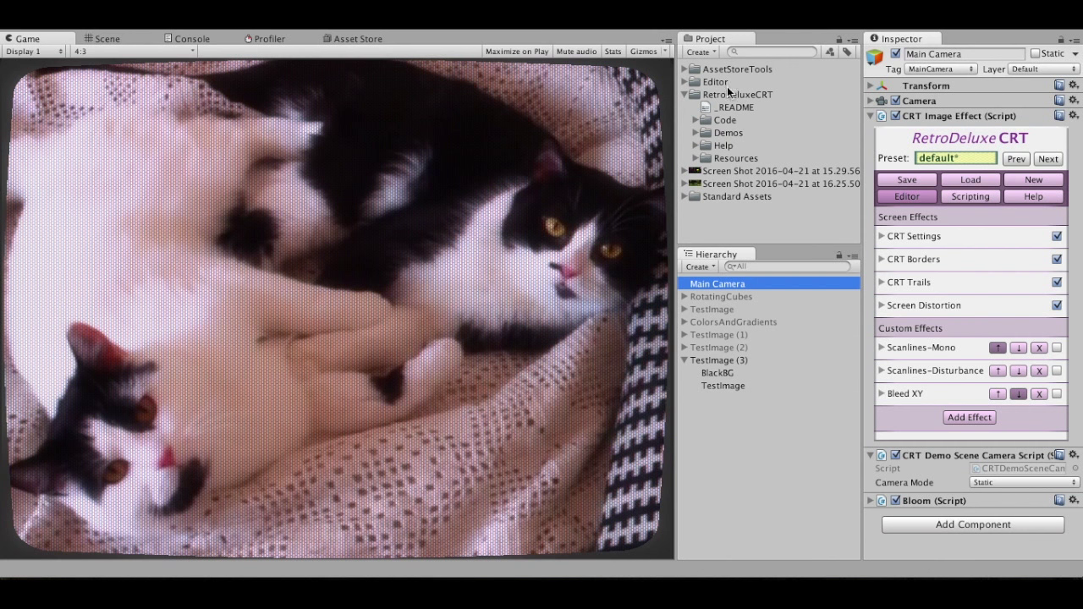
pyautogui.click(695, 119)
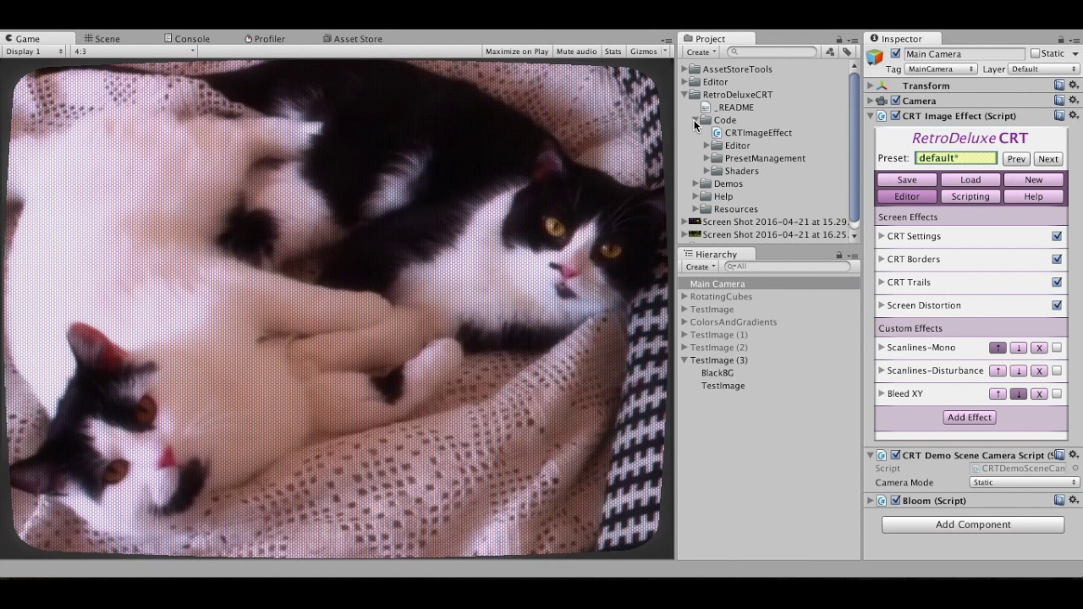
pyautogui.click(751, 133)
pyautogui.click(730, 95)
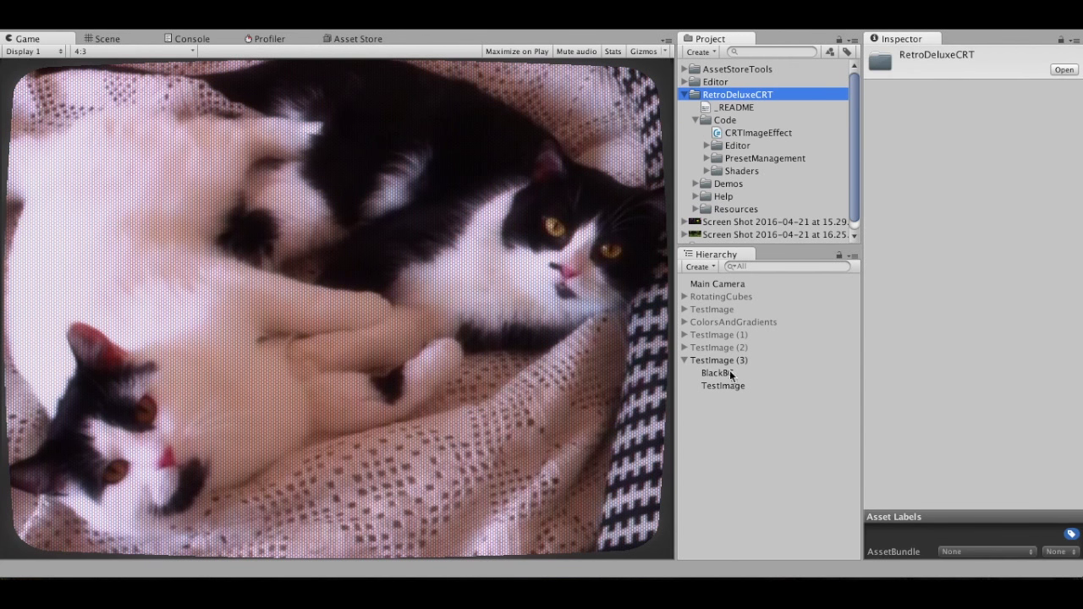
pyautogui.click(734, 284)
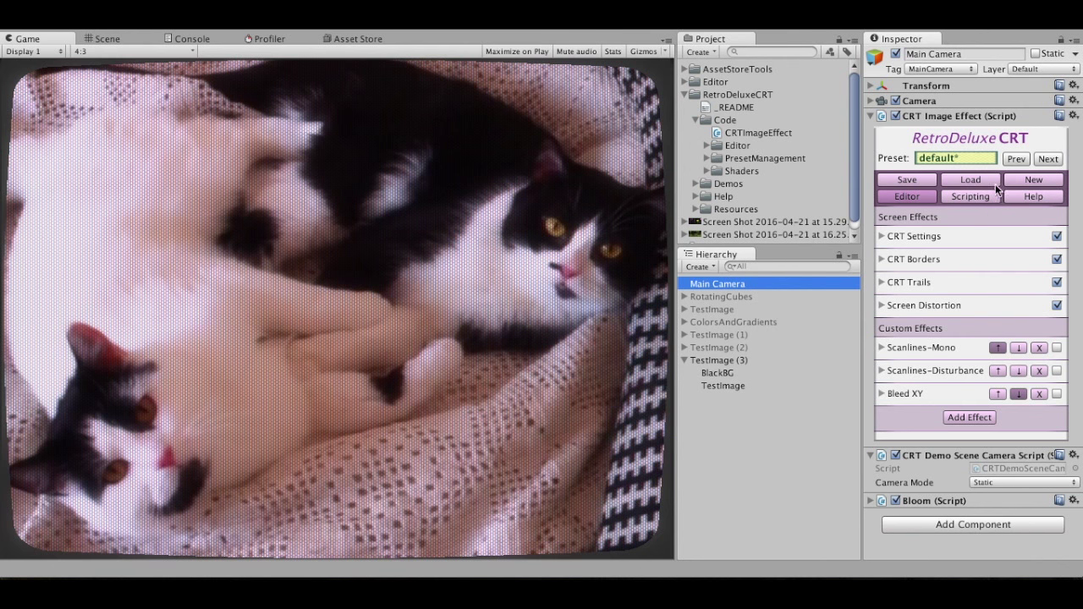
# Cycle forward through the CRT Image Effect presets, previewing each one on the cat image.
pyautogui.click(1048, 159)
pyautogui.click(1047, 159)
pyautogui.click(1048, 159)
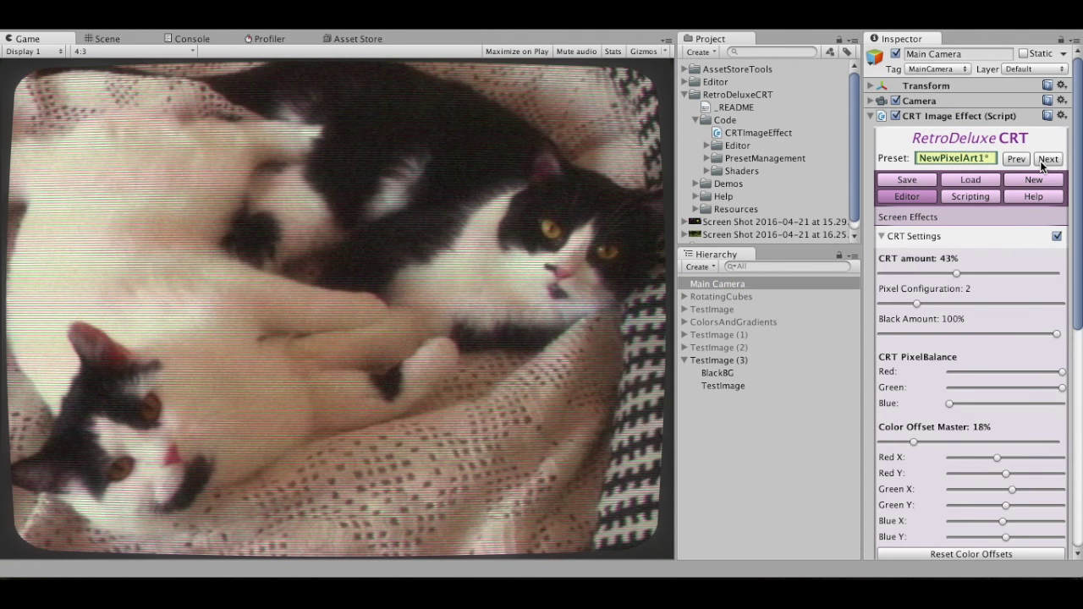
pyautogui.click(1046, 160)
pyautogui.click(1046, 160)
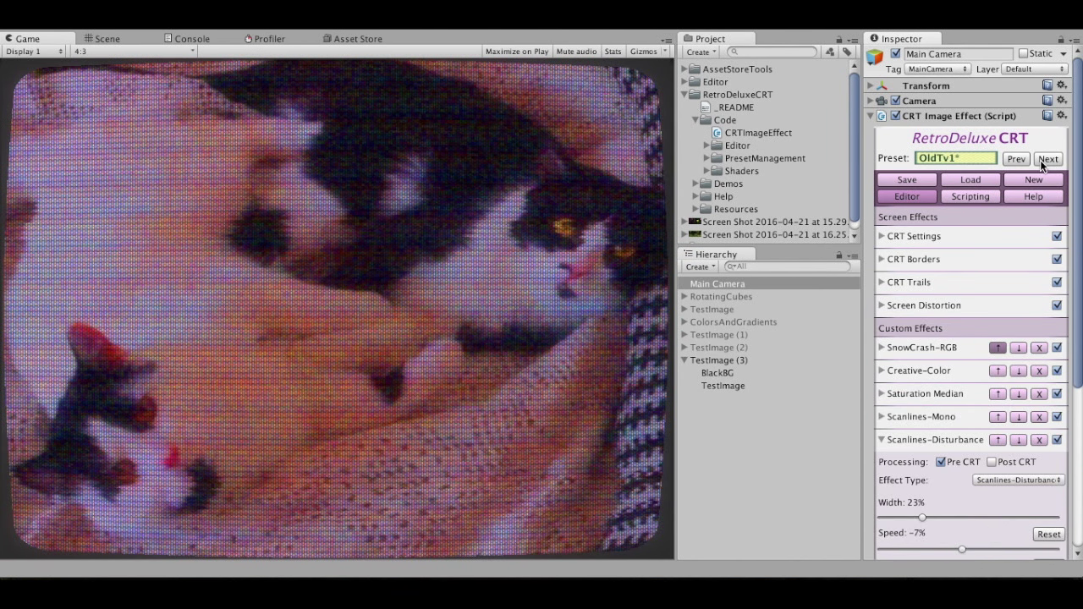
pyautogui.click(1046, 160)
pyautogui.click(1046, 160)
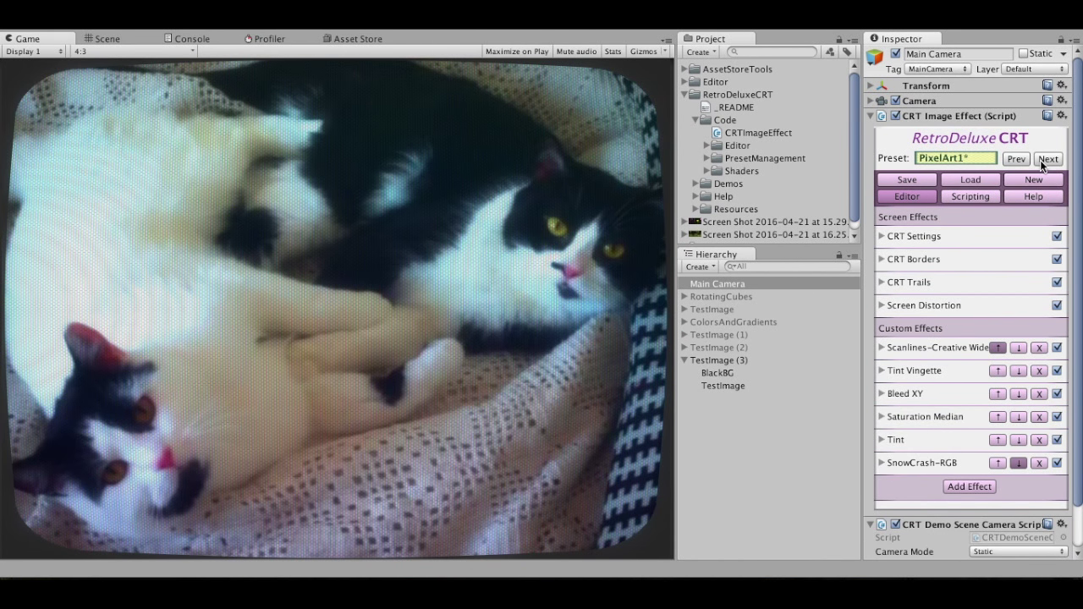
pyautogui.click(1046, 160)
pyautogui.click(1045, 160)
pyautogui.click(1046, 160)
pyautogui.click(1046, 160)
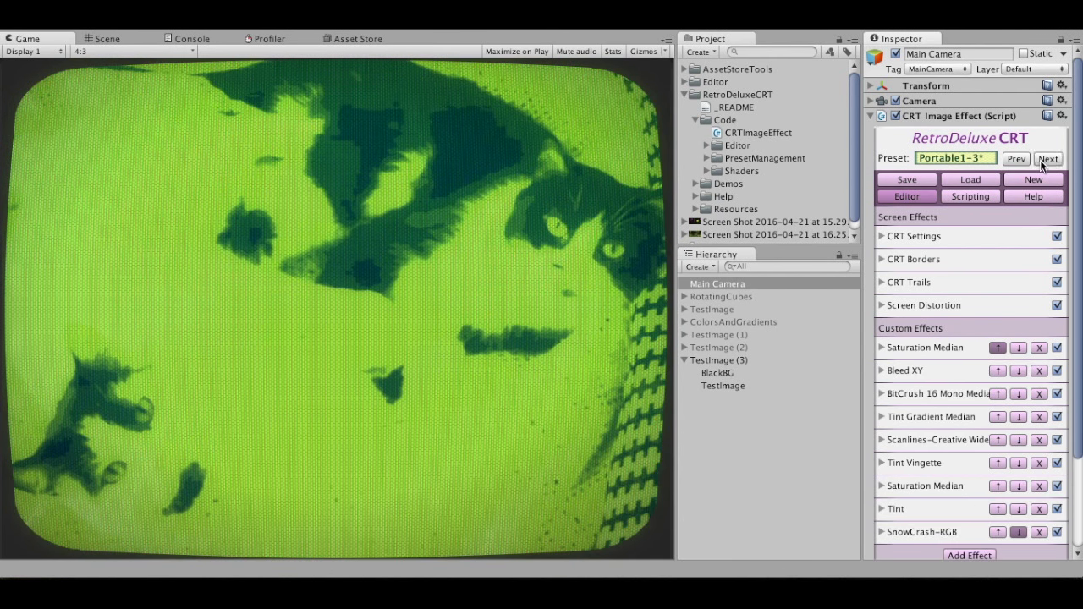
pyautogui.click(1043, 161)
pyautogui.click(1043, 161)
pyautogui.click(1043, 160)
pyautogui.click(1044, 161)
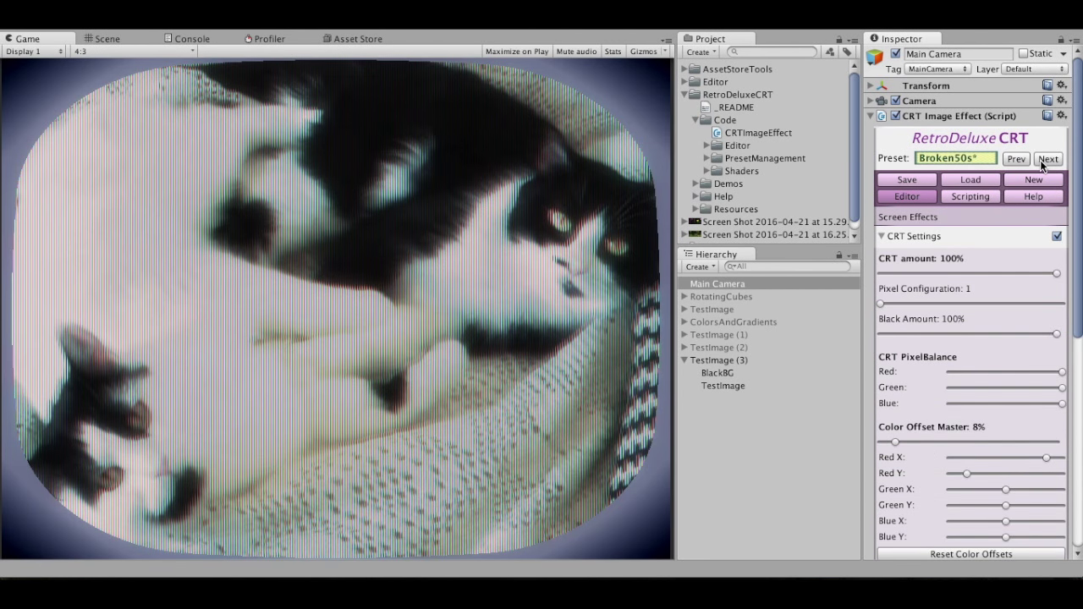
pyautogui.click(1044, 160)
pyautogui.click(1044, 160)
pyautogui.click(1043, 160)
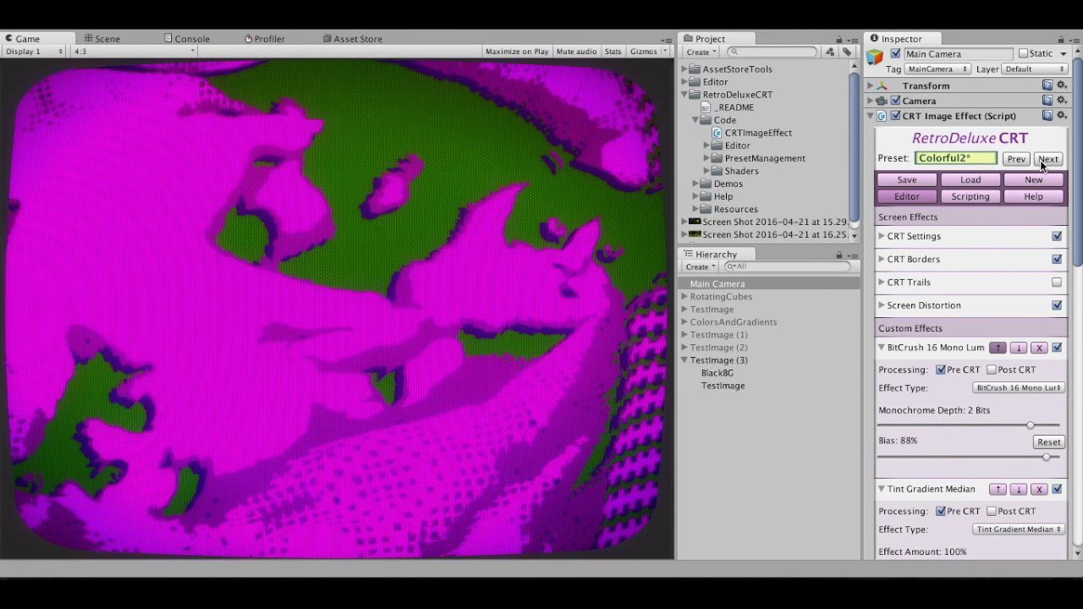
pyautogui.click(1043, 161)
pyautogui.click(1043, 160)
pyautogui.click(1044, 161)
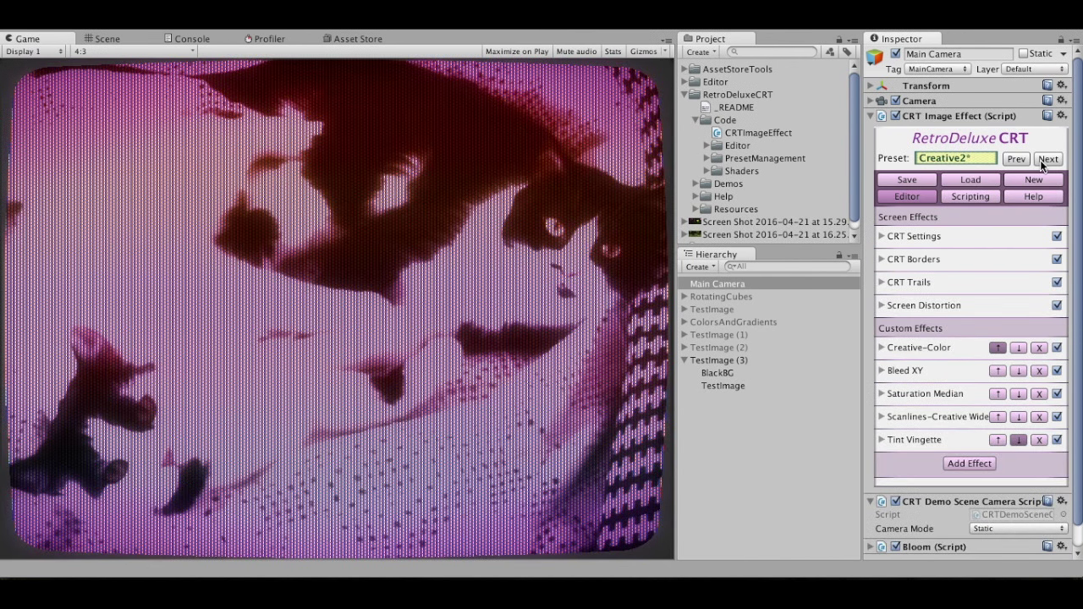
pyautogui.click(1043, 161)
pyautogui.click(1043, 161)
pyautogui.click(1044, 161)
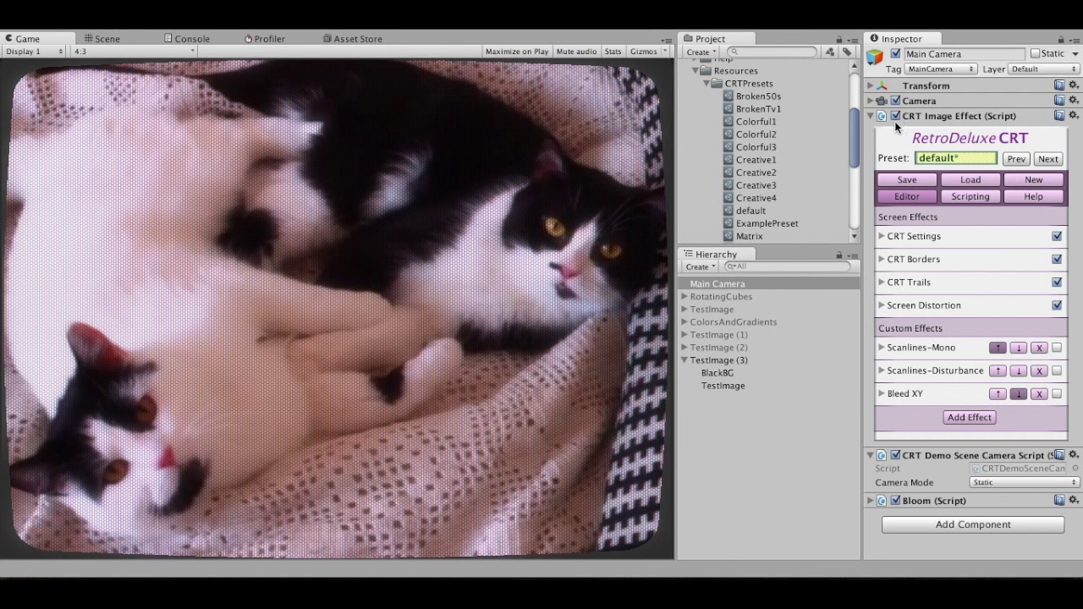
# In CRT Settings, set the CRT amount to 100%, the green pixel balance to maximum and Color Offset Master to 0%.
pyautogui.moveTo(899, 40); pyautogui.dragTo(627, 112)
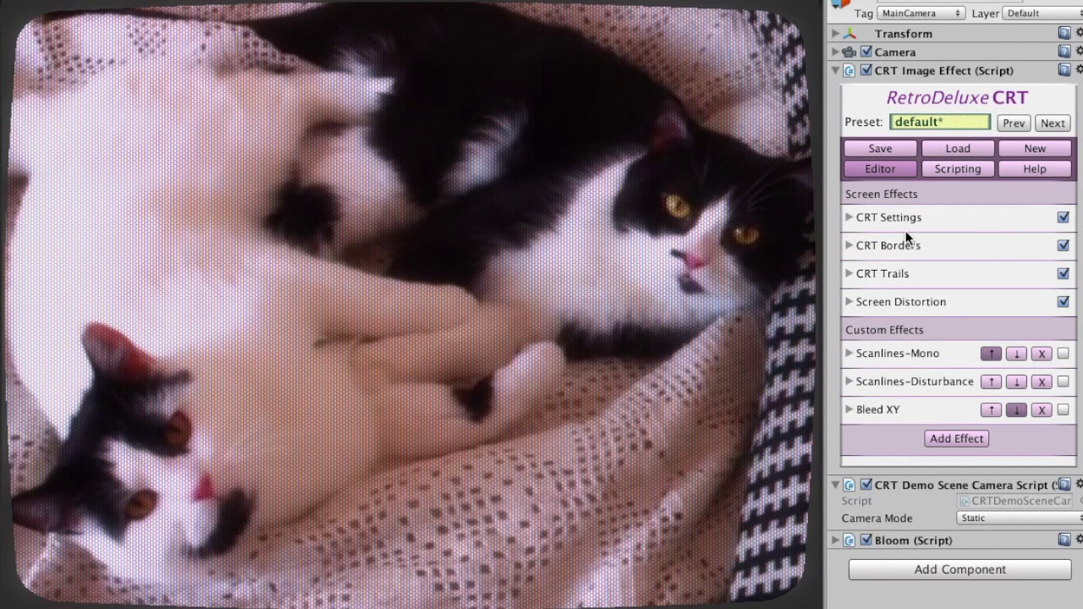
pyautogui.click(849, 216)
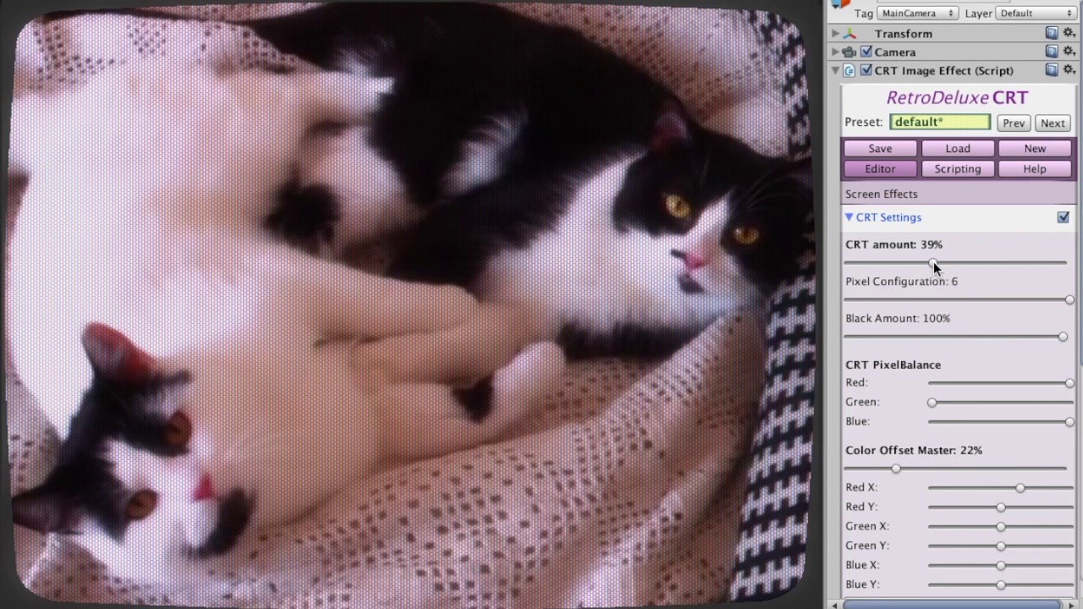
pyautogui.moveTo(934, 262); pyautogui.dragTo(1072, 273)
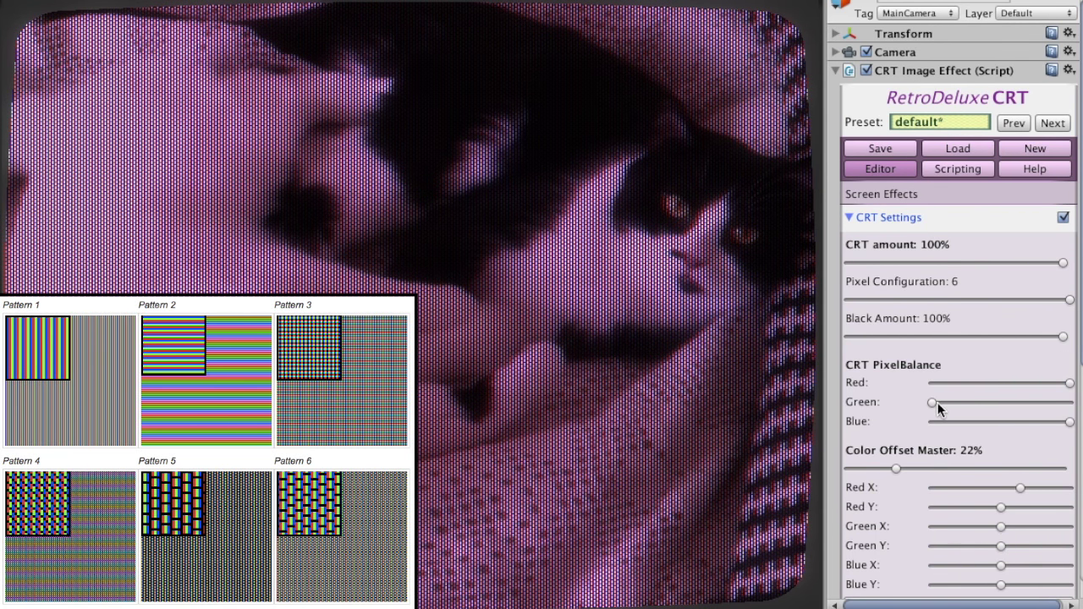
pyautogui.moveTo(934, 402); pyautogui.dragTo(1070, 404)
pyautogui.moveTo(899, 469); pyautogui.dragTo(803, 469)
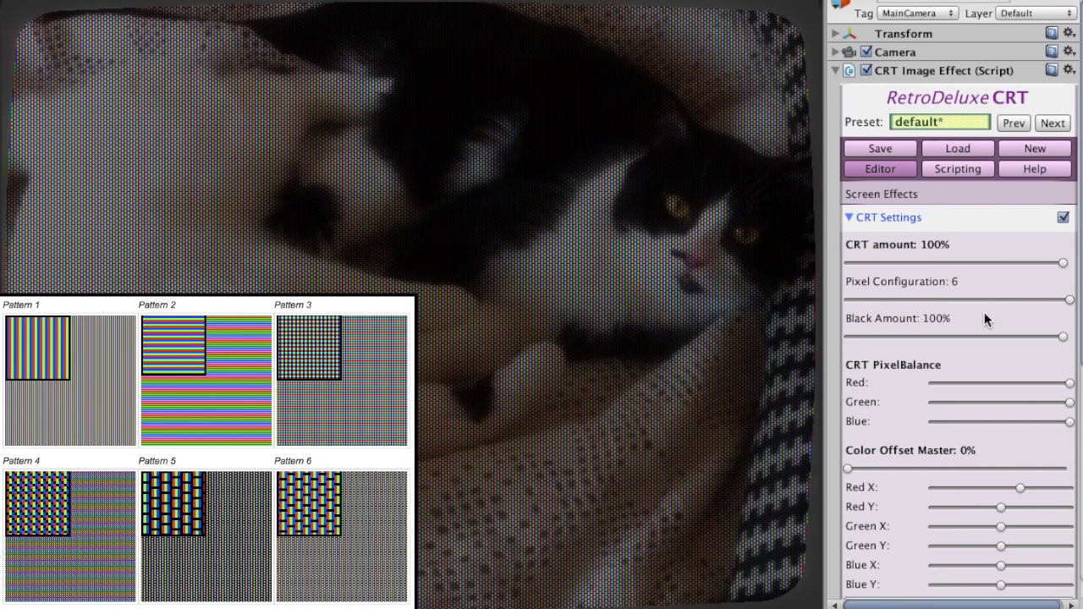
# Set Pixel Configuration to 5 and the CRT amount to 78%.
pyautogui.moveTo(1032, 298); pyautogui.dragTo(996, 317)
pyautogui.click(1024, 302)
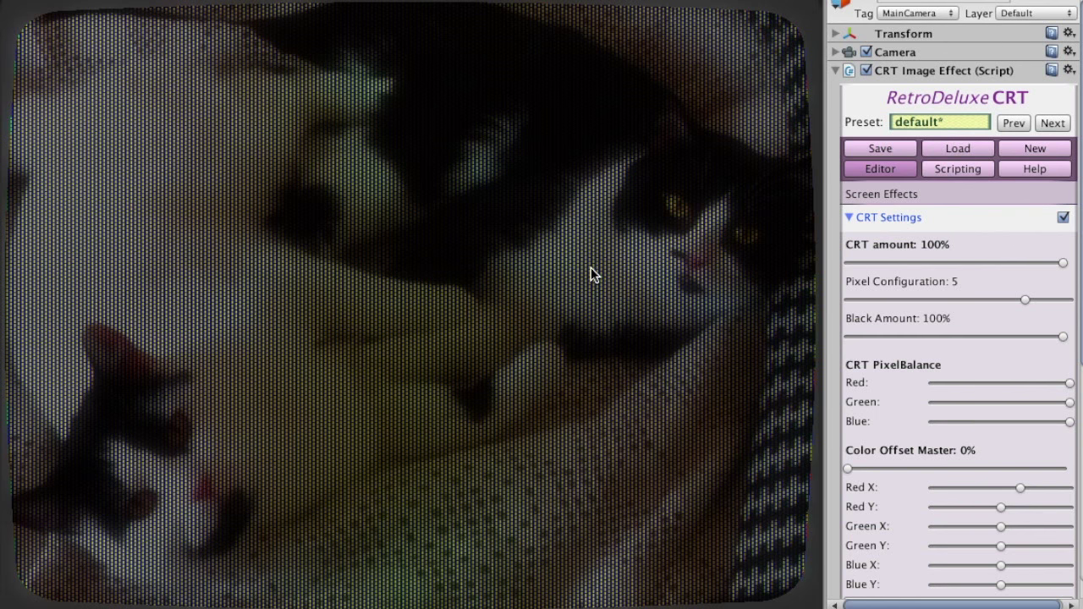
pyautogui.click(1062, 263)
pyautogui.moveTo(1063, 263); pyautogui.dragTo(1018, 262)
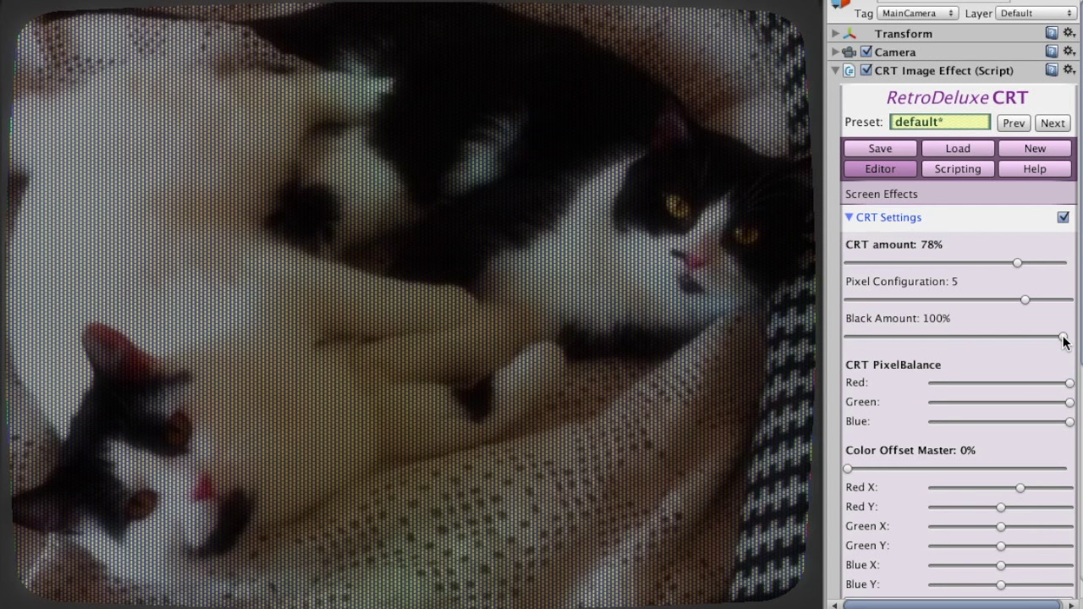
# Try a Black Amount of 65%, return it to 100%, and lower the CRT amount to about 39%.
pyautogui.moveTo(1064, 339); pyautogui.dragTo(990, 341)
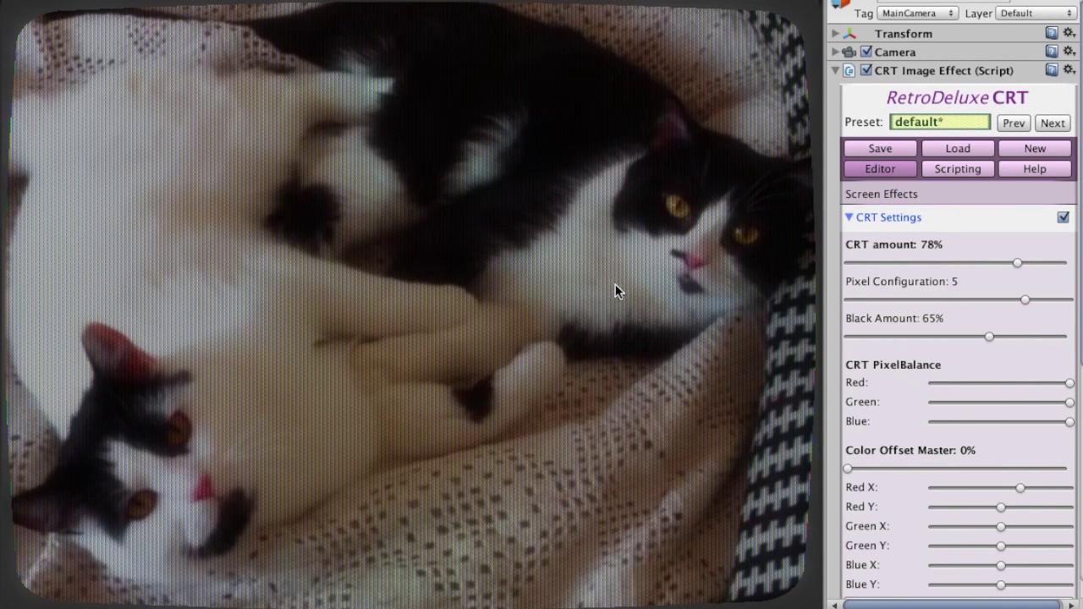
pyautogui.moveTo(987, 337)
pyautogui.mouseDown()
pyautogui.moveTo(1002, 336)
pyautogui.moveTo(990, 338)
pyautogui.mouseUp()
pyautogui.moveTo(1017, 263)
pyautogui.mouseDown()
pyautogui.moveTo(1007, 263)
pyautogui.moveTo(1029, 263)
pyautogui.mouseUp()
pyautogui.moveTo(988, 337)
pyautogui.mouseDown()
pyautogui.moveTo(1010, 337)
pyautogui.moveTo(982, 340)
pyautogui.mouseUp()
pyautogui.moveTo(983, 336); pyautogui.dragTo(1068, 337)
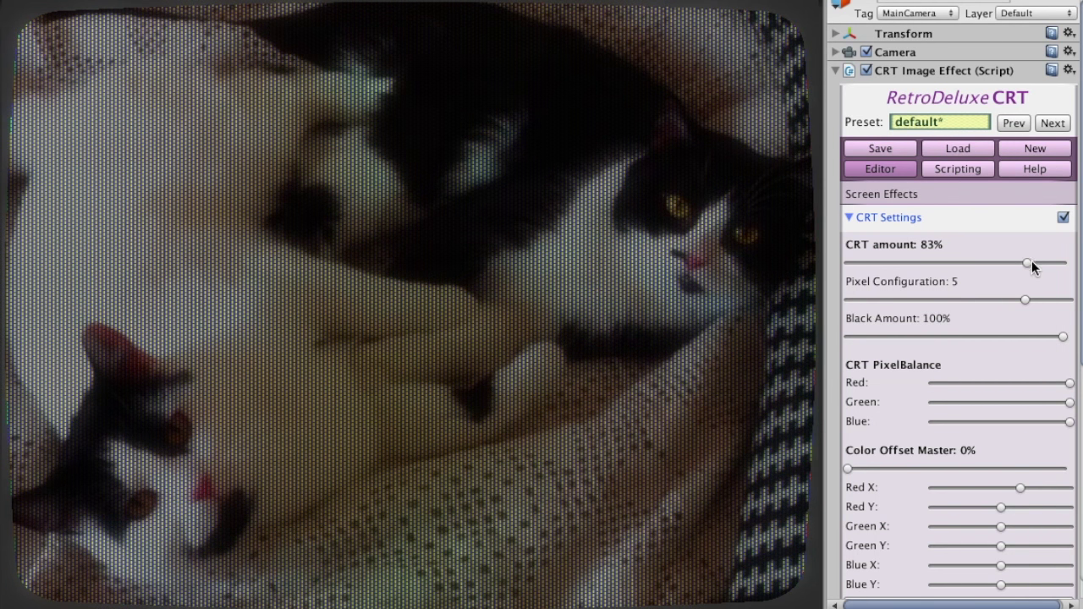
pyautogui.moveTo(1031, 260); pyautogui.dragTo(939, 261)
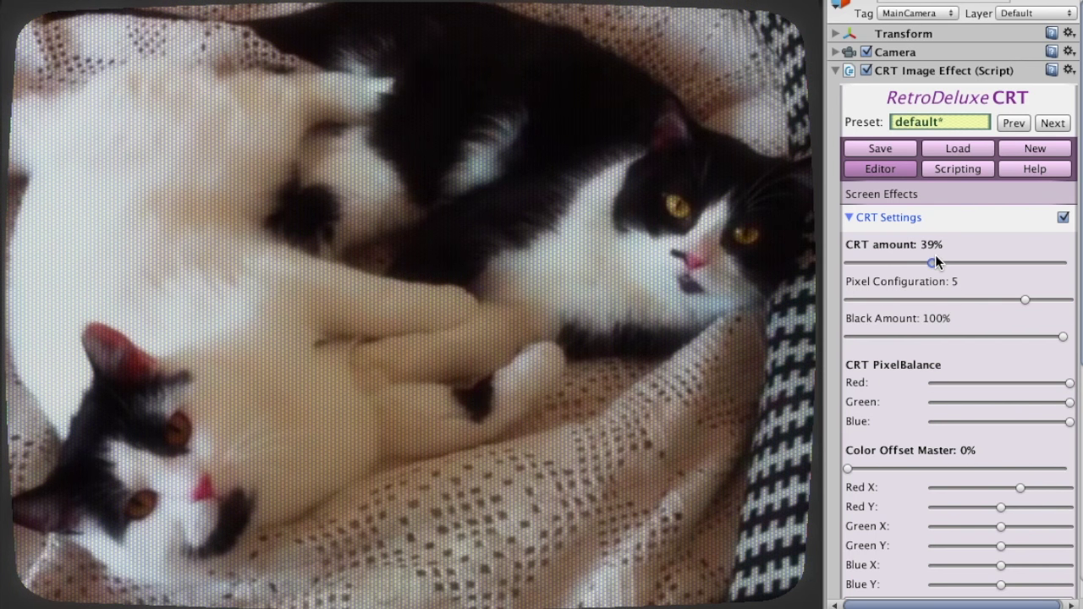
pyautogui.moveTo(932, 257)
pyautogui.mouseDown()
pyautogui.moveTo(952, 259)
pyautogui.moveTo(929, 255)
pyautogui.mouseUp()
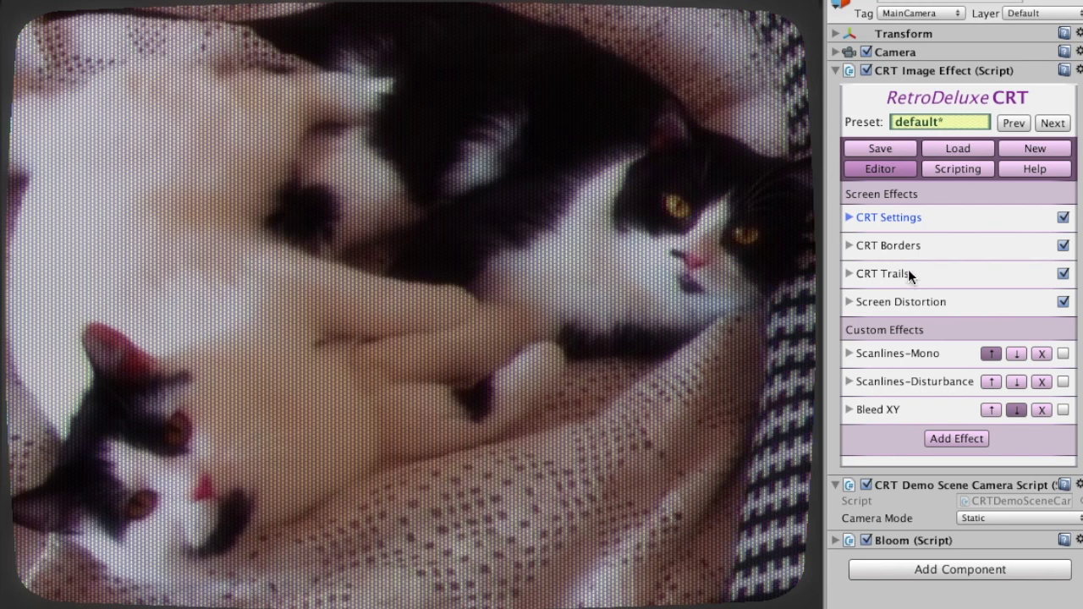
# Switch CRT Borders off and on to compare the picture, and expand the border settings.
pyautogui.click(1064, 245)
pyautogui.click(1064, 246)
pyautogui.click(1064, 245)
pyautogui.click(1064, 245)
pyautogui.click(849, 246)
# Set the Borders Color to dark grey, the border Shape to 20% and the Thickness to 6%.
pyautogui.click(982, 343)
pyautogui.moveTo(959, 237); pyautogui.dragTo(893, 291)
pyautogui.click(851, 91)
pyautogui.moveTo(873, 329); pyautogui.dragTo(892, 343)
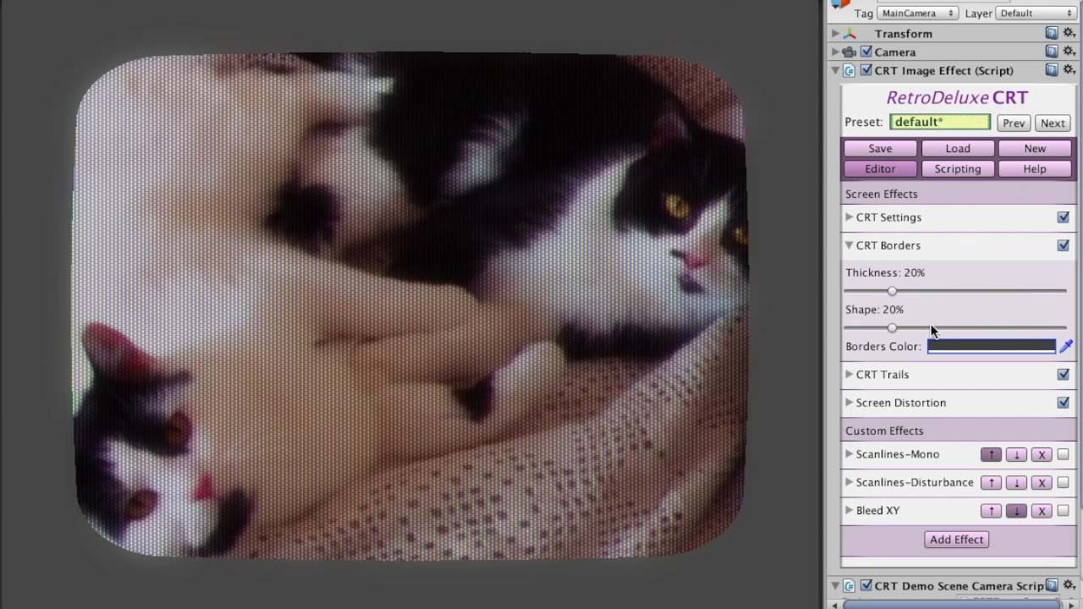
pyautogui.moveTo(892, 290); pyautogui.dragTo(859, 290)
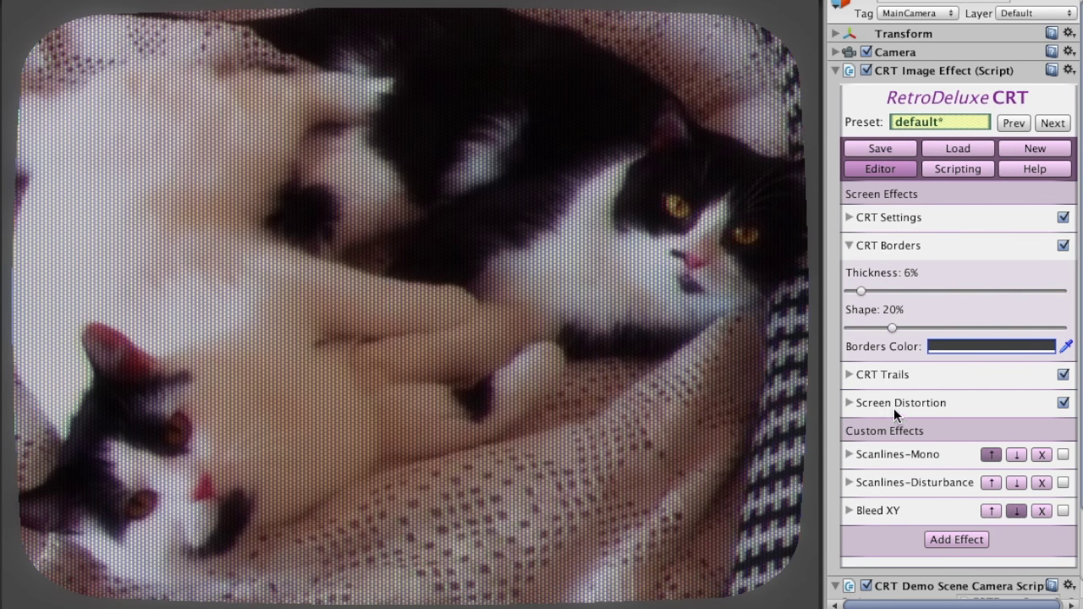
# In Screen Distortion, set the Distortion Amount Master to 41% and the Distortion Style to 0.46.
pyautogui.click(846, 402)
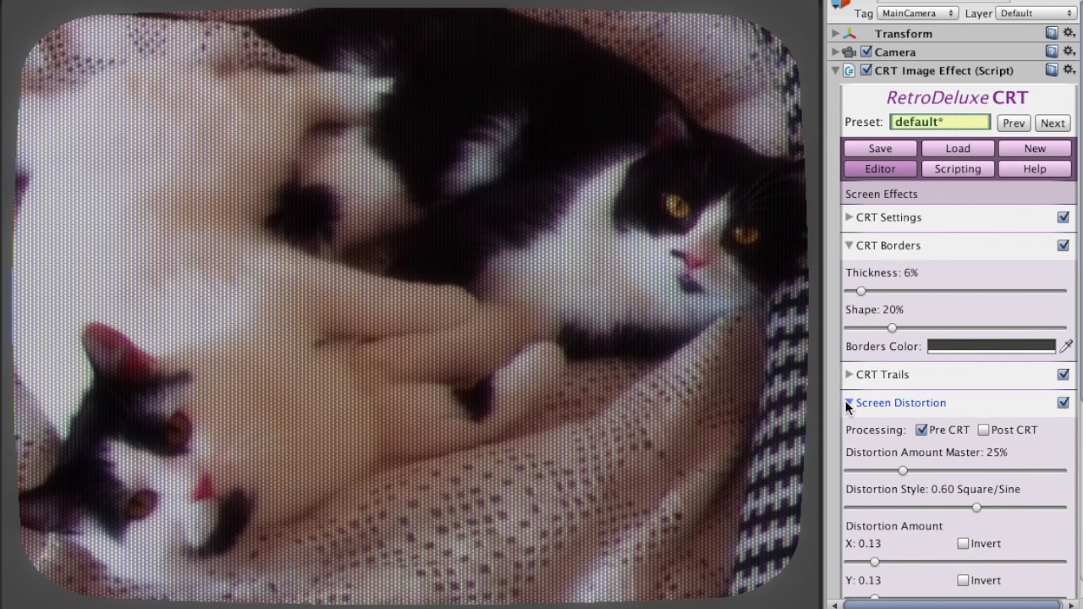
pyautogui.scroll(-3, 962, 417)
pyautogui.moveTo(952, 400)
pyautogui.mouseDown()
pyautogui.moveTo(853, 400)
pyautogui.moveTo(1078, 397)
pyautogui.moveTo(993, 379)
pyautogui.moveTo(974, 386)
pyautogui.moveTo(1054, 404)
pyautogui.moveTo(948, 401)
pyautogui.mouseUp()
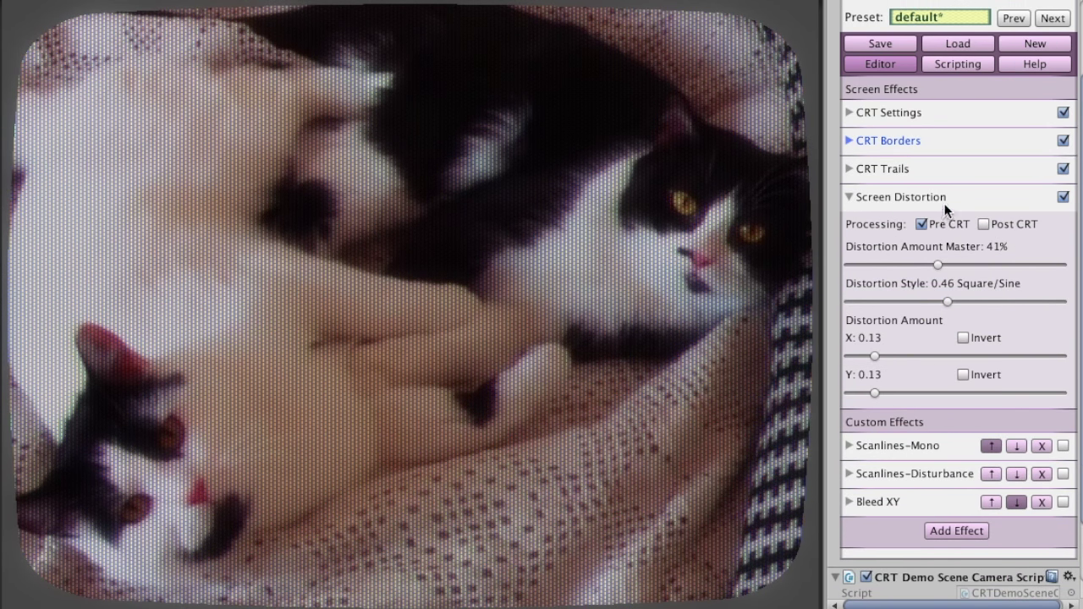
# Raise the CRT amount in CRT Settings to 94%.
pyautogui.scroll(2, 1031, 312)
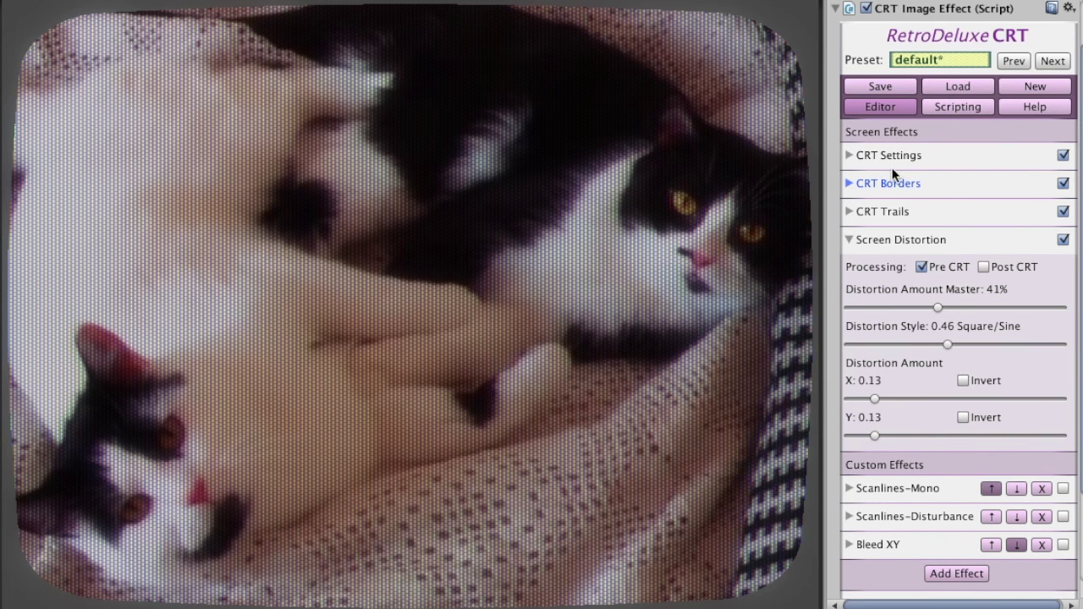
pyautogui.click(847, 154)
pyautogui.moveTo(971, 201); pyautogui.dragTo(1051, 201)
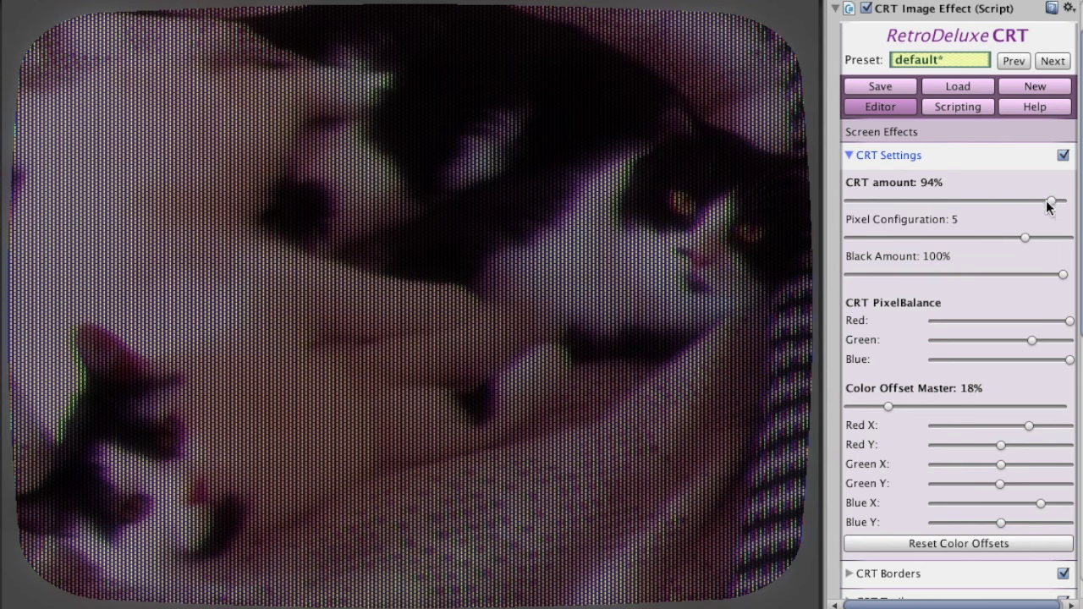
# Switch Screen Distortion to Post CRT processing, with Distortion Amount Master at 24% and Distortion Style at 0.32.
pyautogui.scroll(-10, 994, 185)
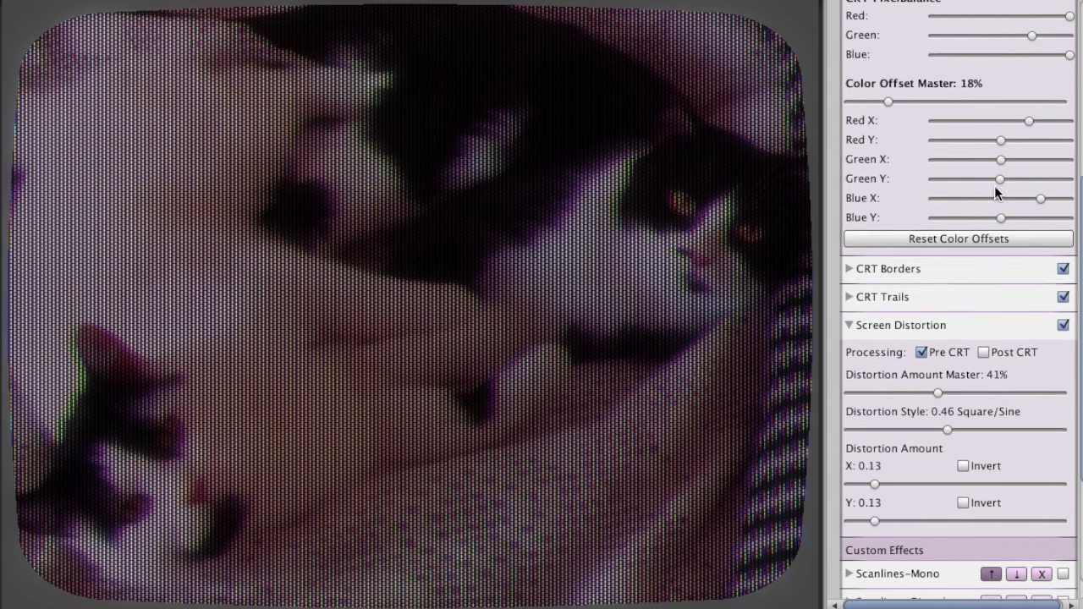
pyautogui.scroll(-3, 994, 192)
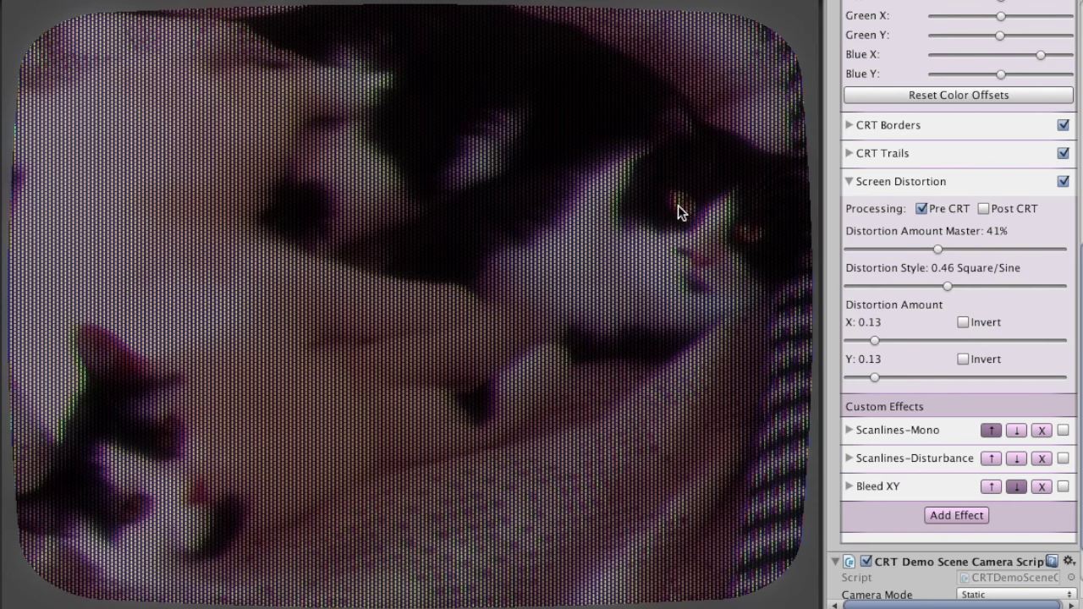
pyautogui.click(1006, 209)
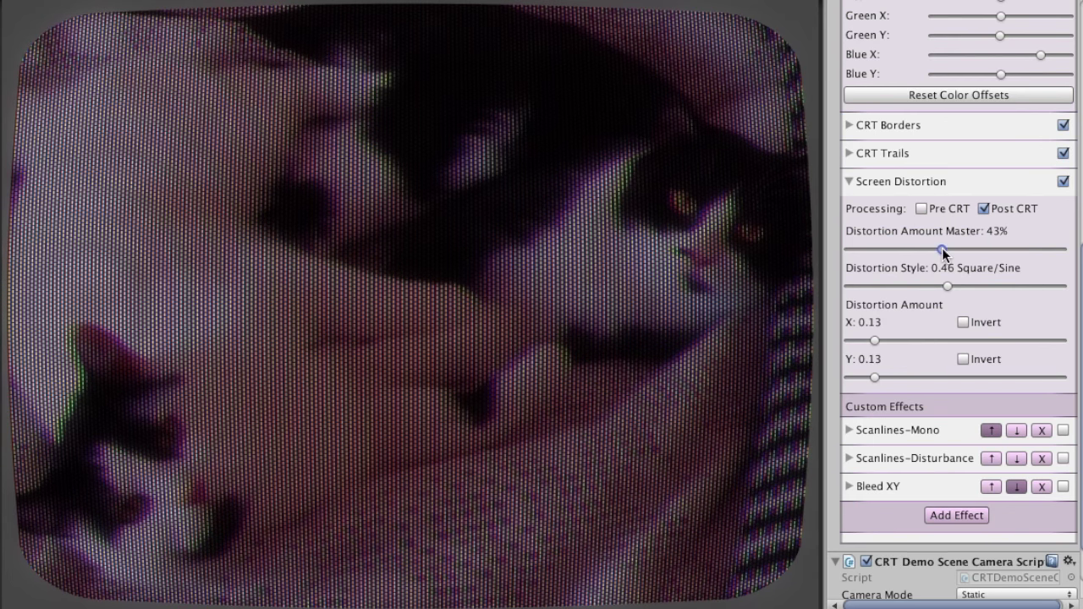
pyautogui.moveTo(942, 248); pyautogui.dragTo(902, 255)
pyautogui.moveTo(948, 286); pyautogui.dragTo(914, 289)
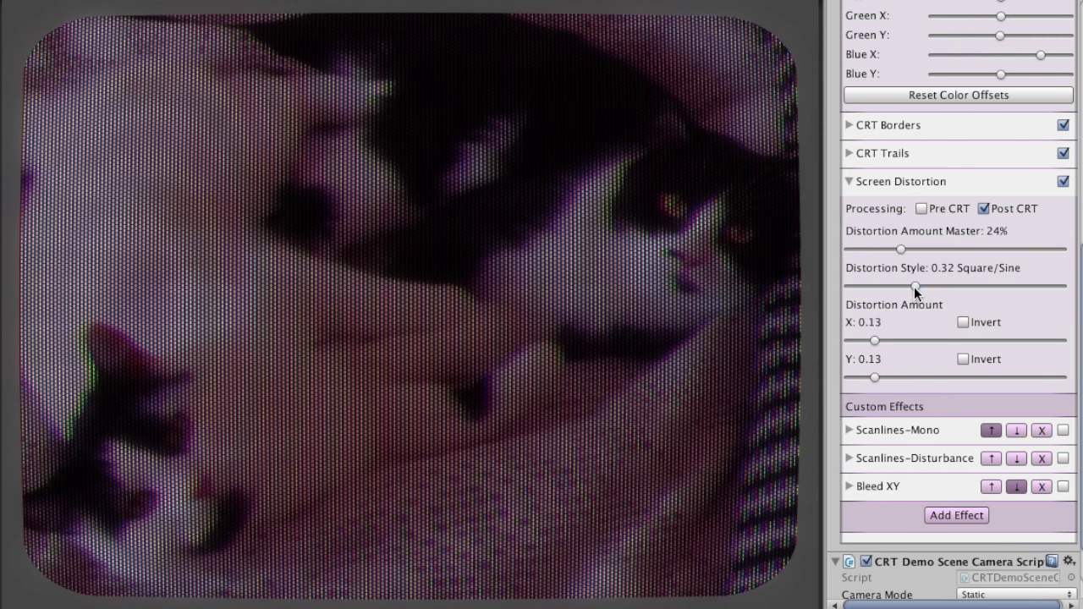
# Return Screen Distortion to Pre CRT processing and lower the CRT amount to 50%.
pyautogui.click(955, 209)
pyautogui.scroll(3, 1010, 293)
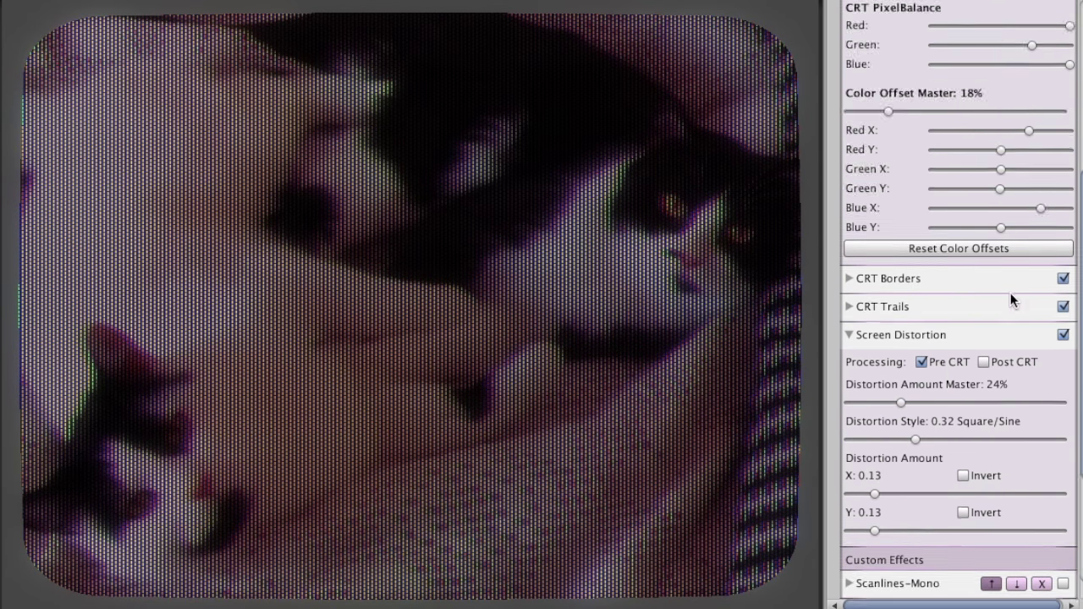
pyautogui.scroll(1, 1010, 293)
pyautogui.scroll(2, 1018, 46)
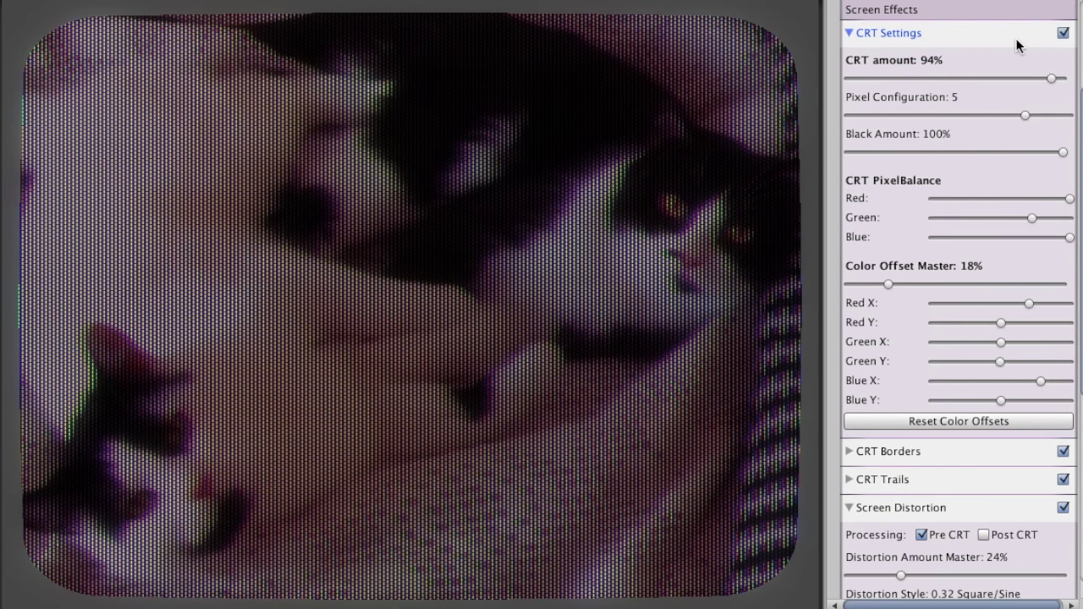
pyautogui.moveTo(1016, 75); pyautogui.dragTo(965, 75)
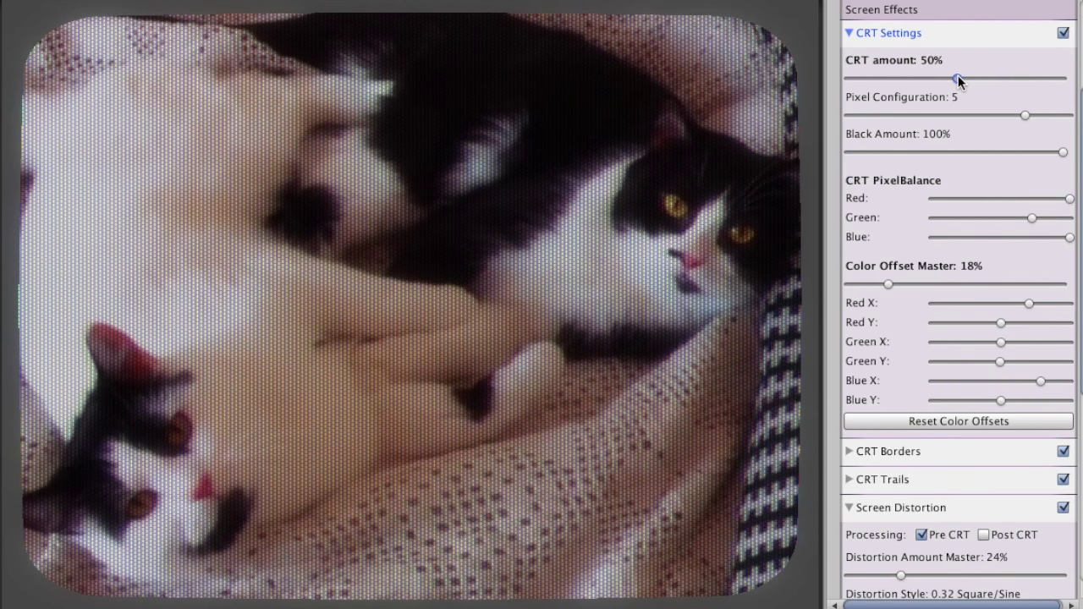
# Collapse the Screen Distortion and CRT Settings sections and expand CRT Trails.
pyautogui.scroll(-7, 1012, 98)
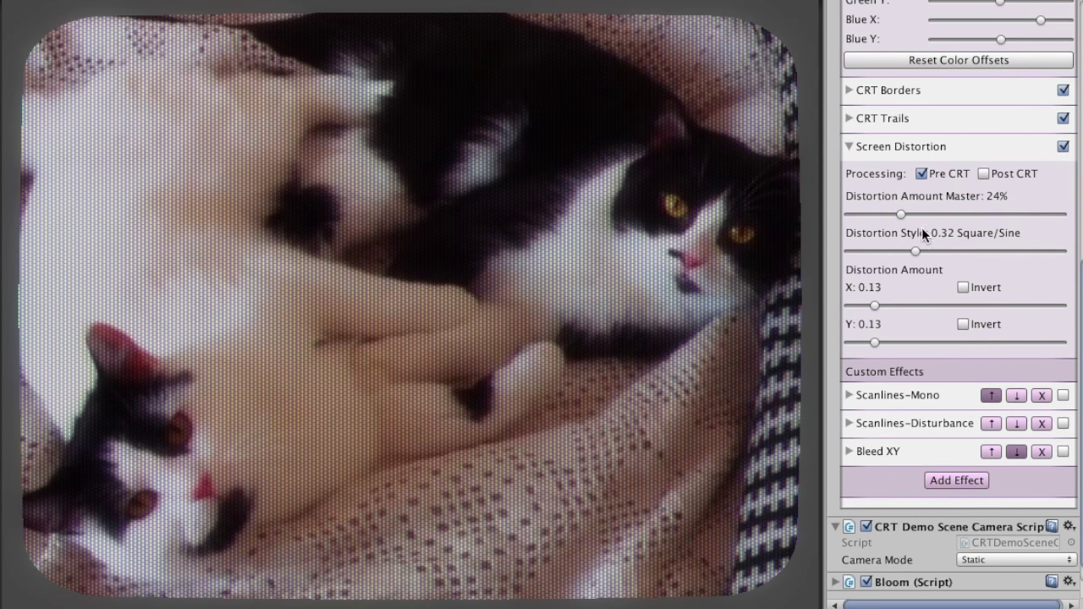
pyautogui.click(897, 146)
pyautogui.click(849, 25)
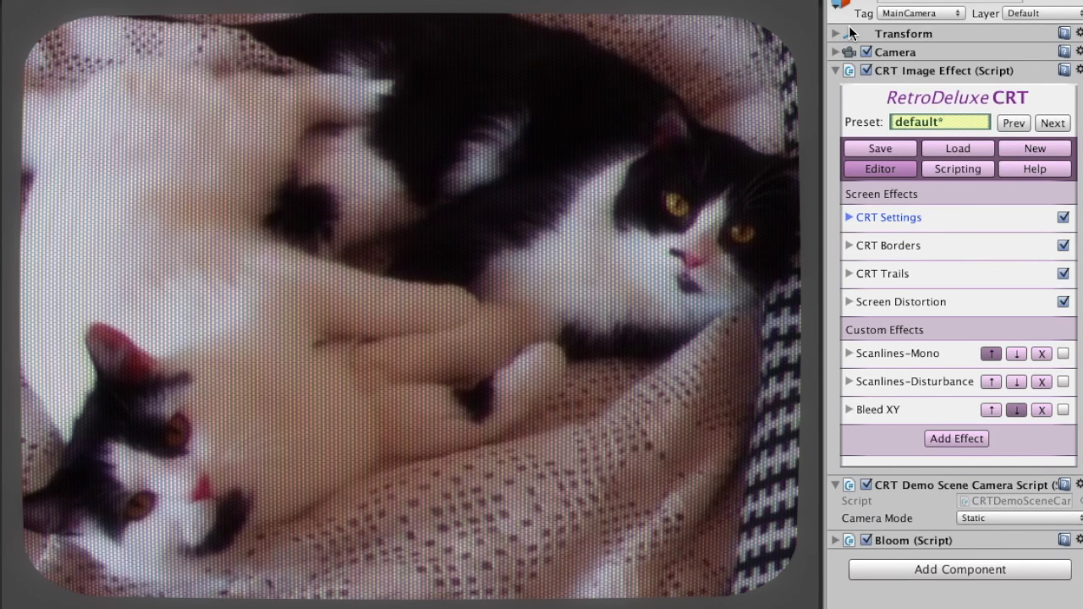
pyautogui.click(848, 273)
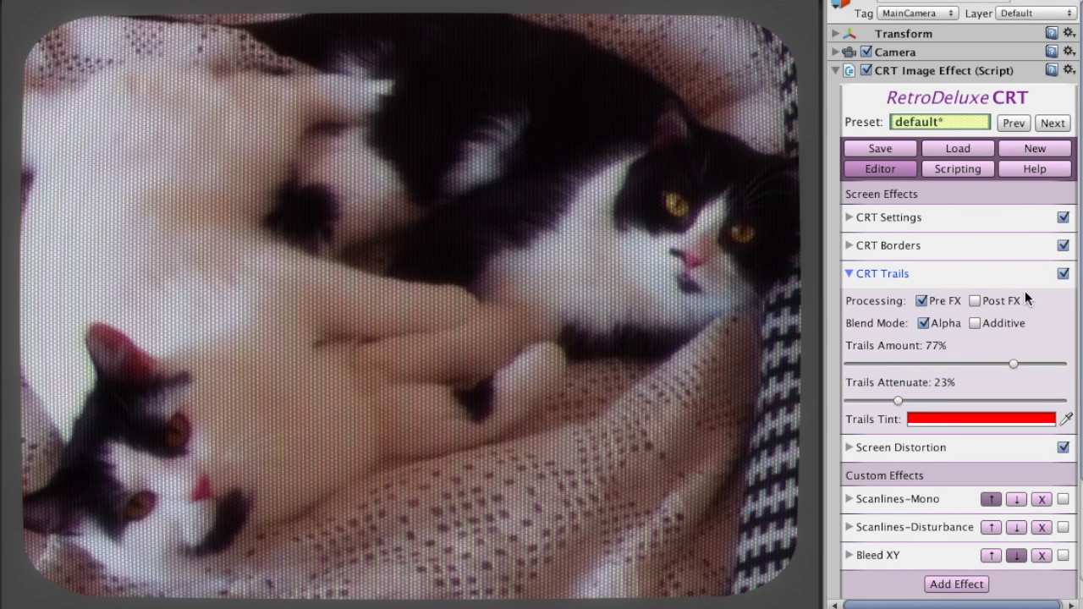
# Set the CRT Demo Scene Camera Script's Camera Mode to Move Around.
pyautogui.scroll(-4, 1025, 291)
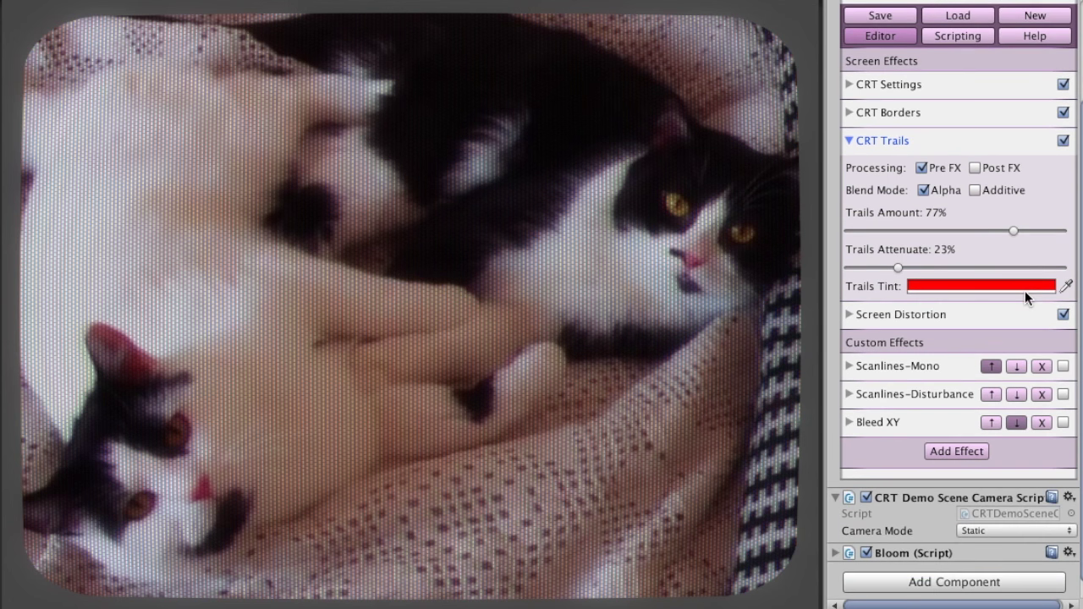
pyautogui.click(982, 530)
pyautogui.click(991, 549)
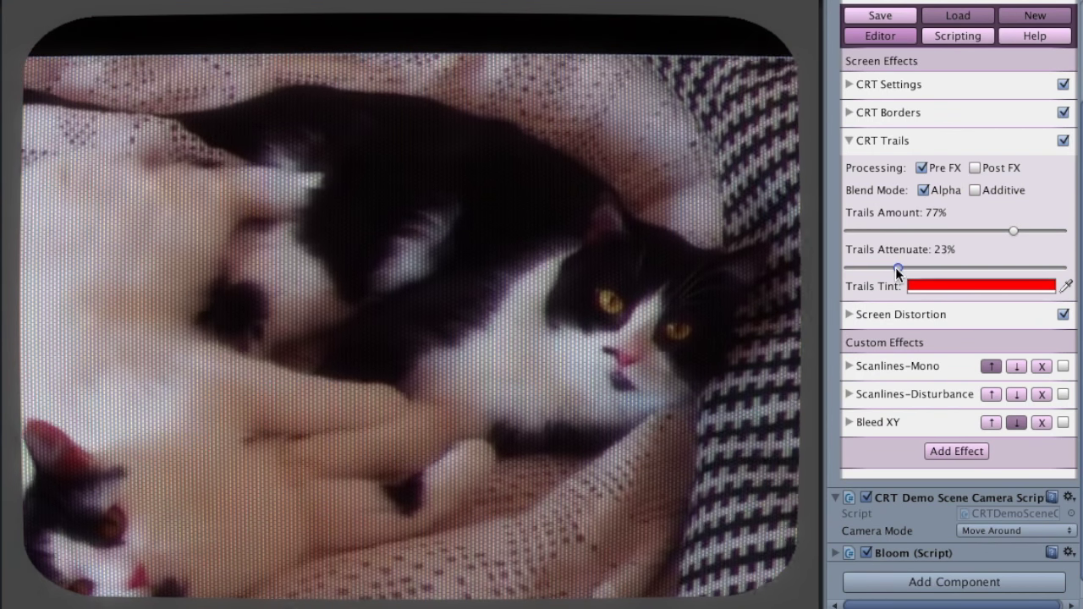
# In CRT Trails, change the Trails Tint to white and lower Trails Attenuate to 4%.
pyautogui.moveTo(895, 268); pyautogui.dragTo(846, 269)
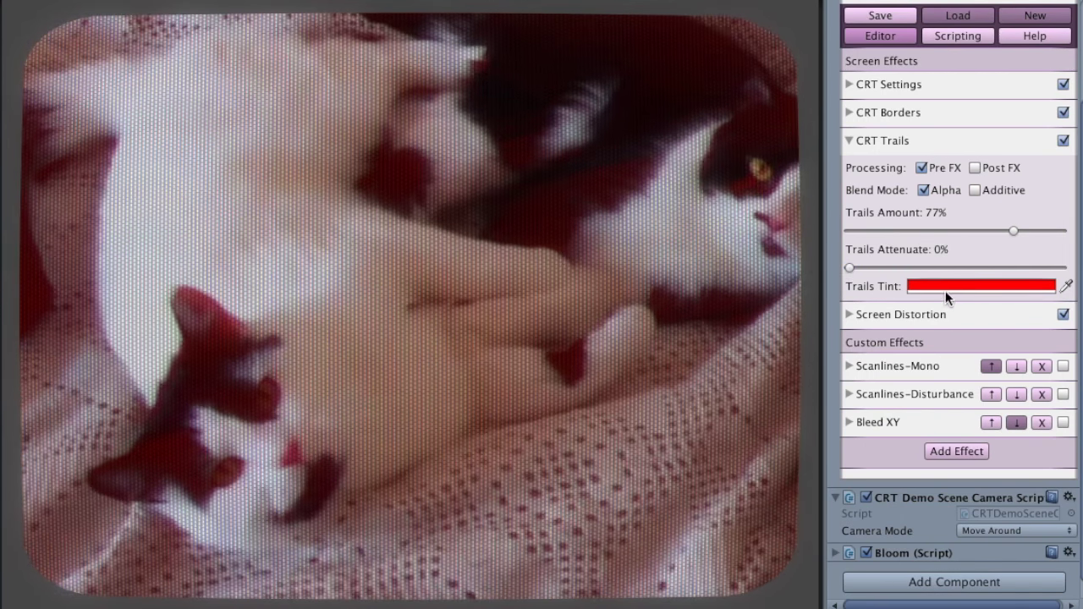
pyautogui.click(946, 286)
pyautogui.moveTo(967, 214); pyautogui.dragTo(851, 157)
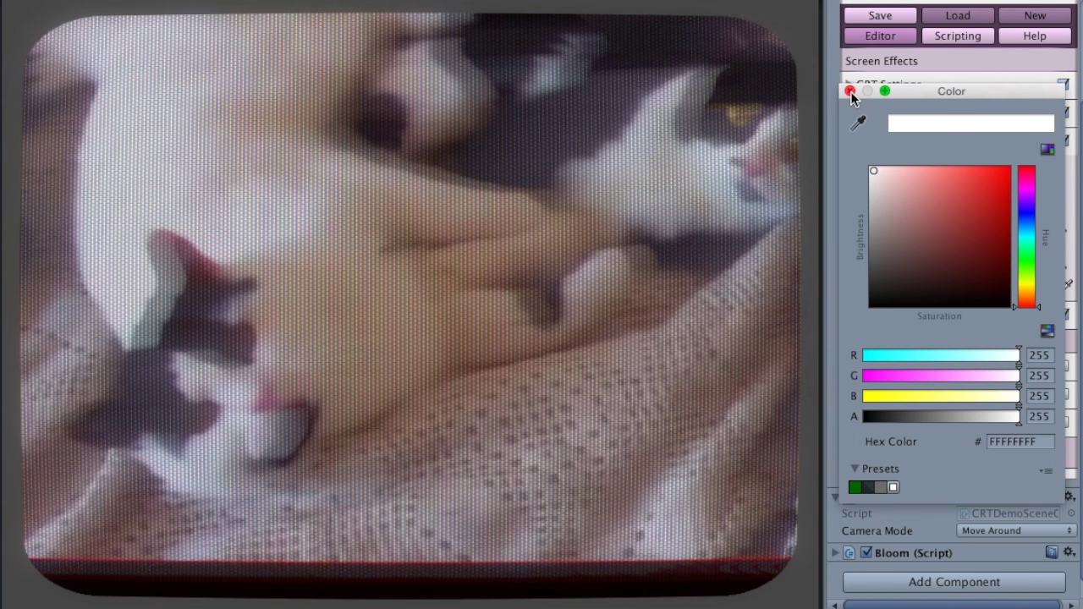
pyautogui.click(851, 91)
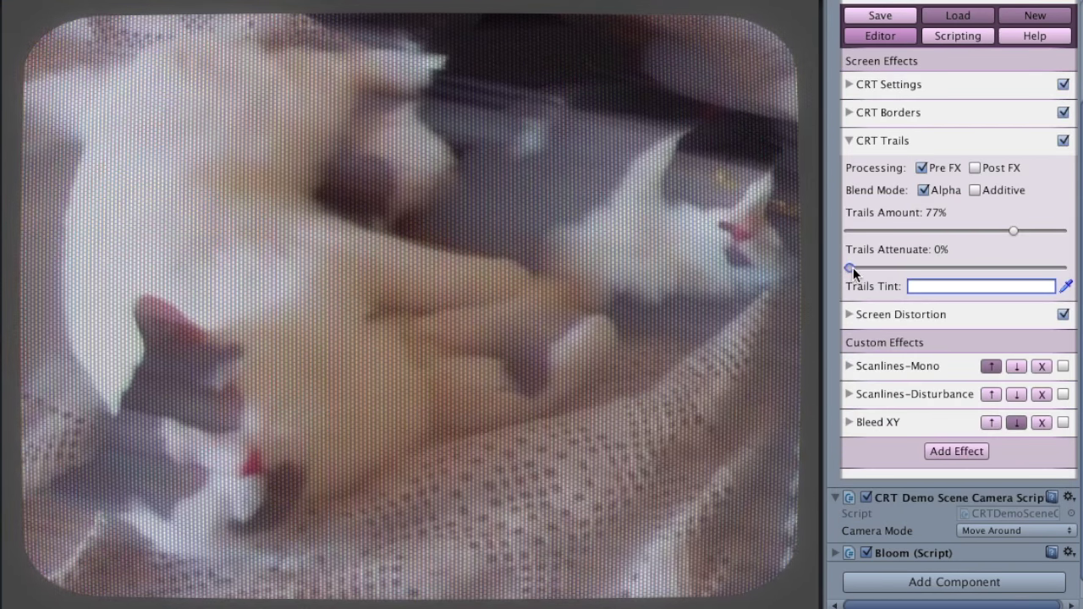
pyautogui.moveTo(852, 267); pyautogui.dragTo(858, 268)
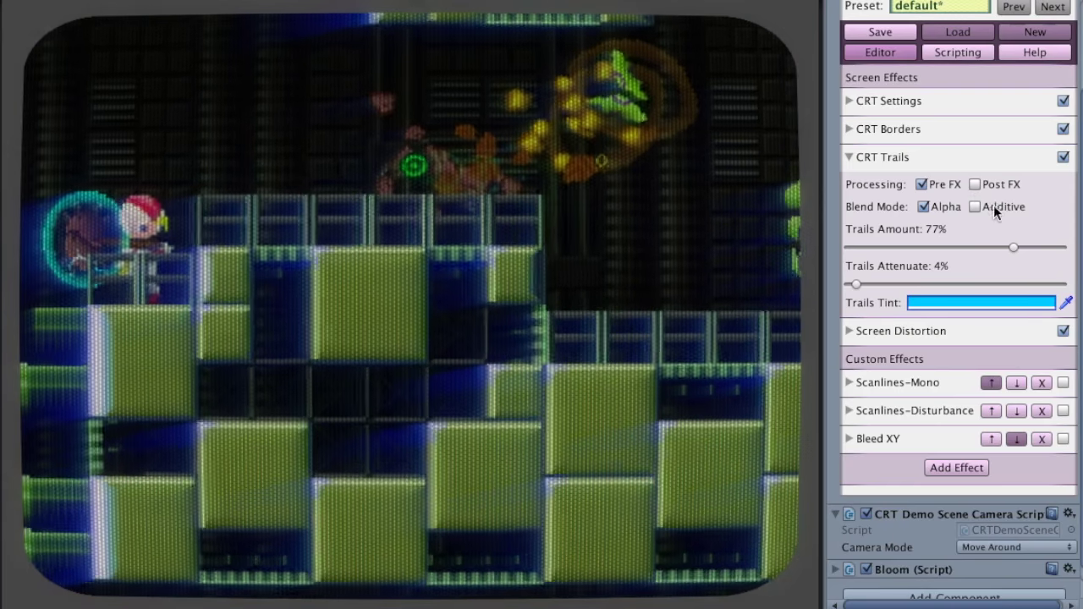
# Switch the CRT Trails blend mode to Additive and compare Post FX processing with Pre FX, returning to Pre FX.
pyautogui.click(992, 207)
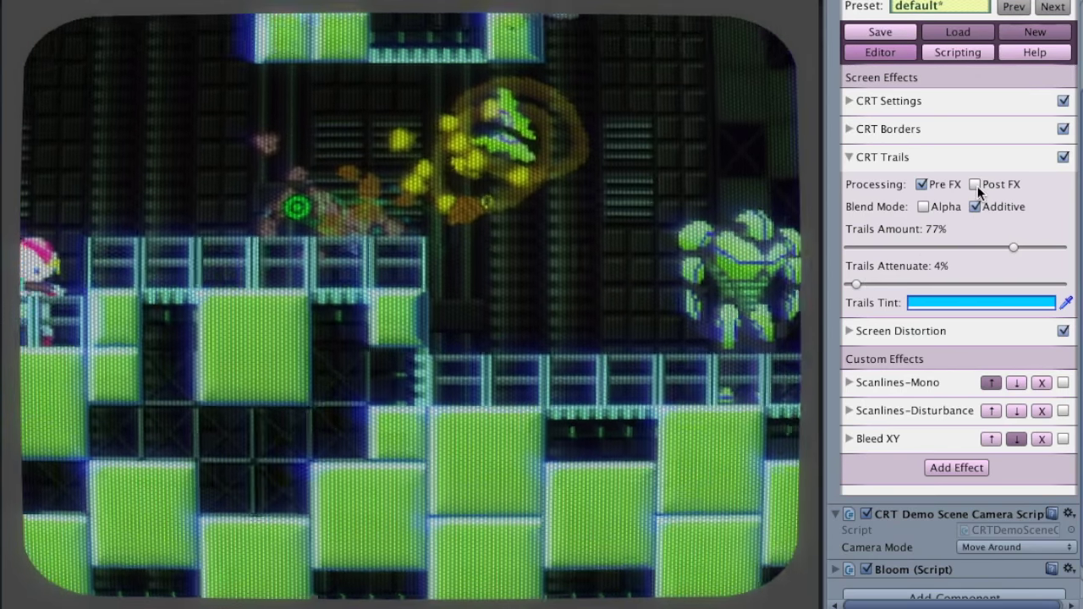
pyautogui.click(976, 184)
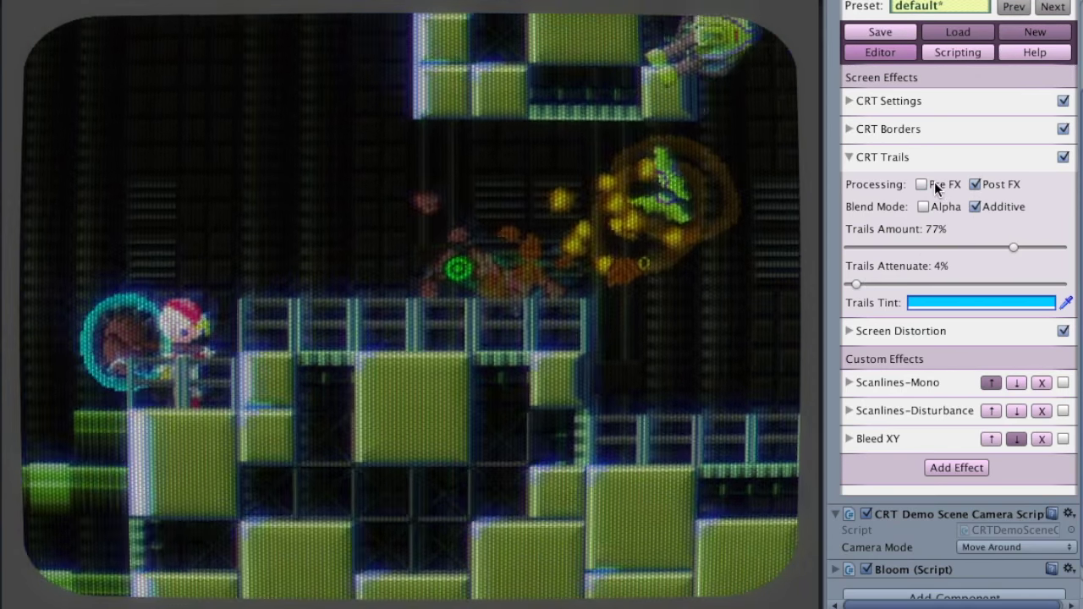
pyautogui.click(940, 185)
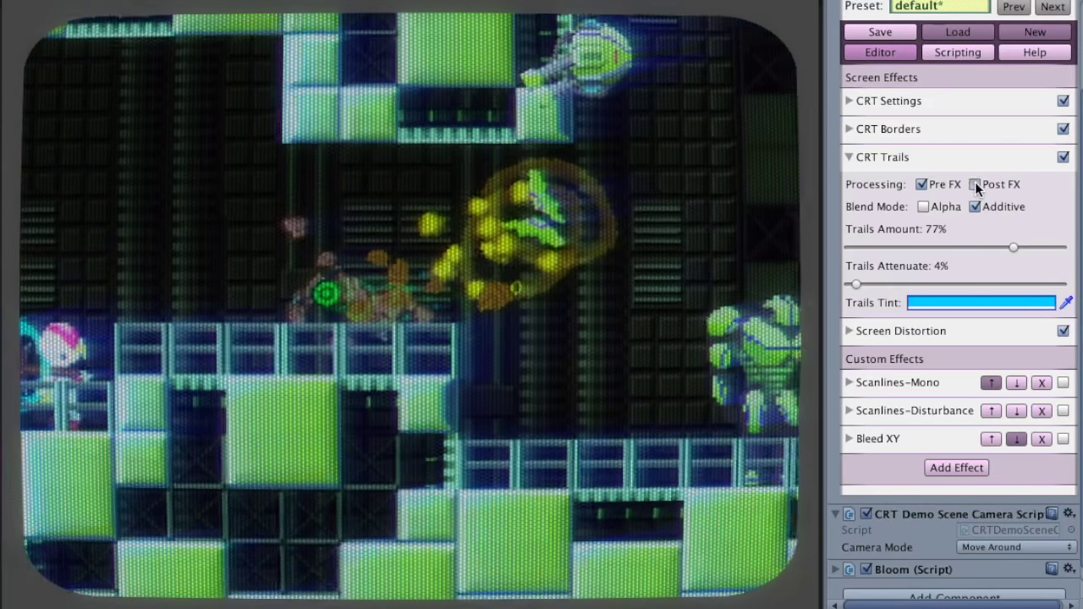
pyautogui.click(974, 183)
pyautogui.click(934, 185)
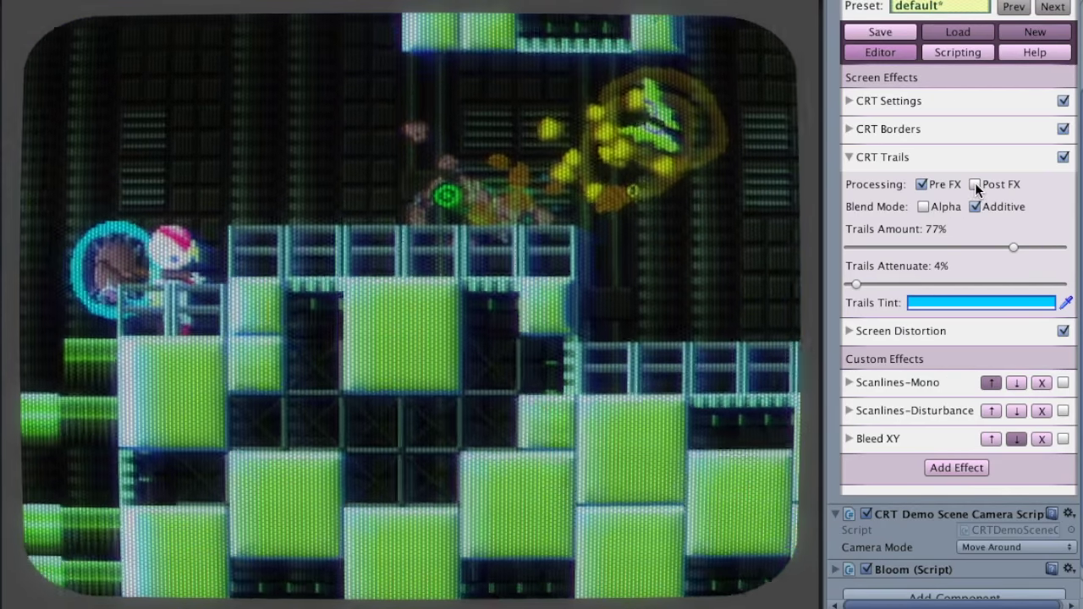
pyautogui.click(940, 200)
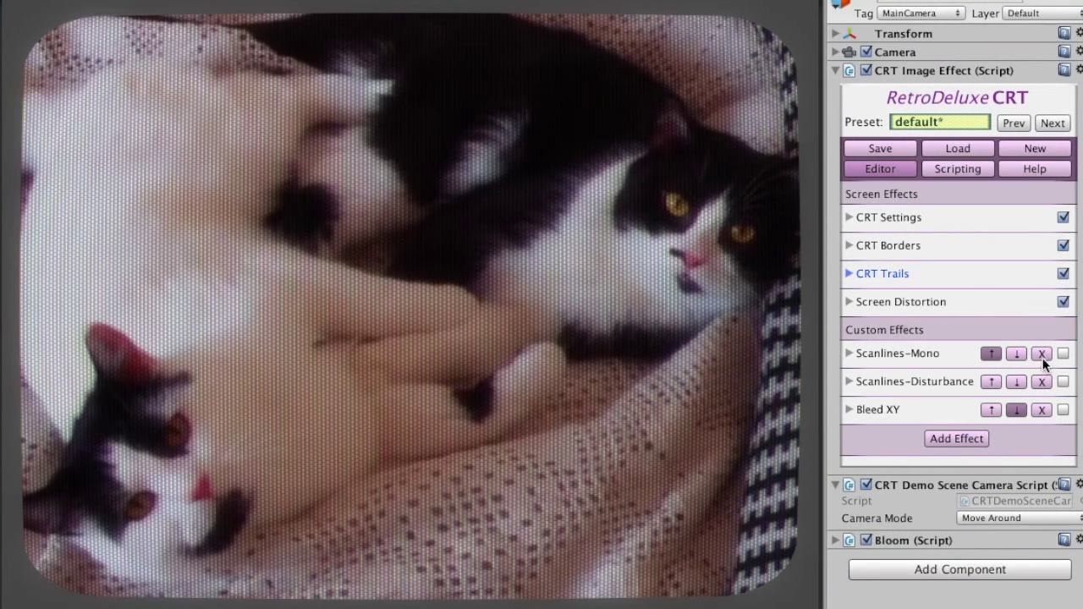
# Remove the Scanlines-Mono, Scanlines-Disturbance and Bleed XY custom effects.
pyautogui.click(1041, 354)
pyautogui.click(1041, 355)
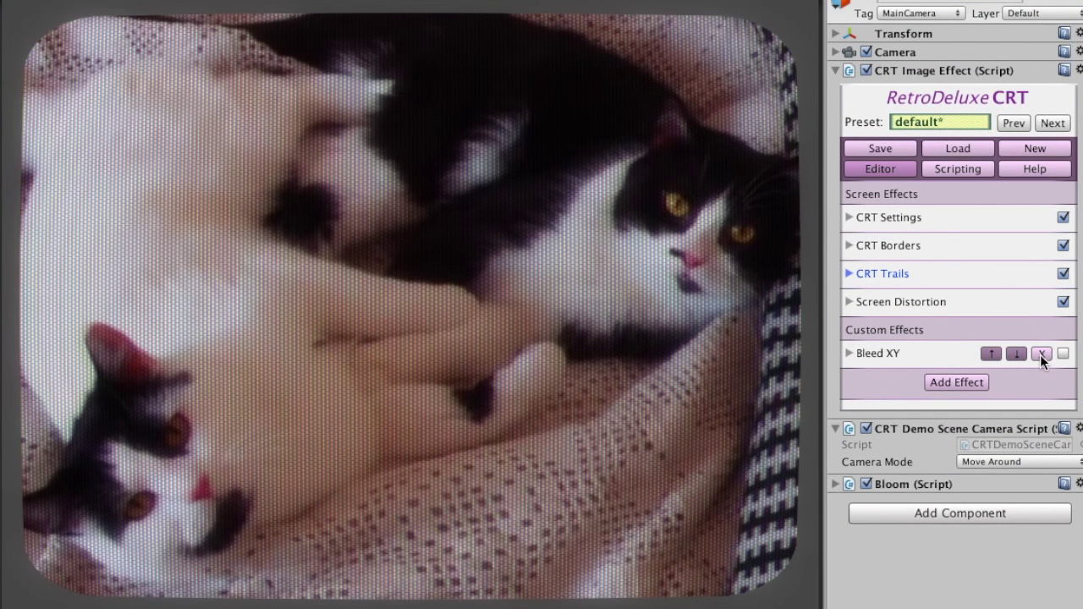
pyautogui.click(1041, 355)
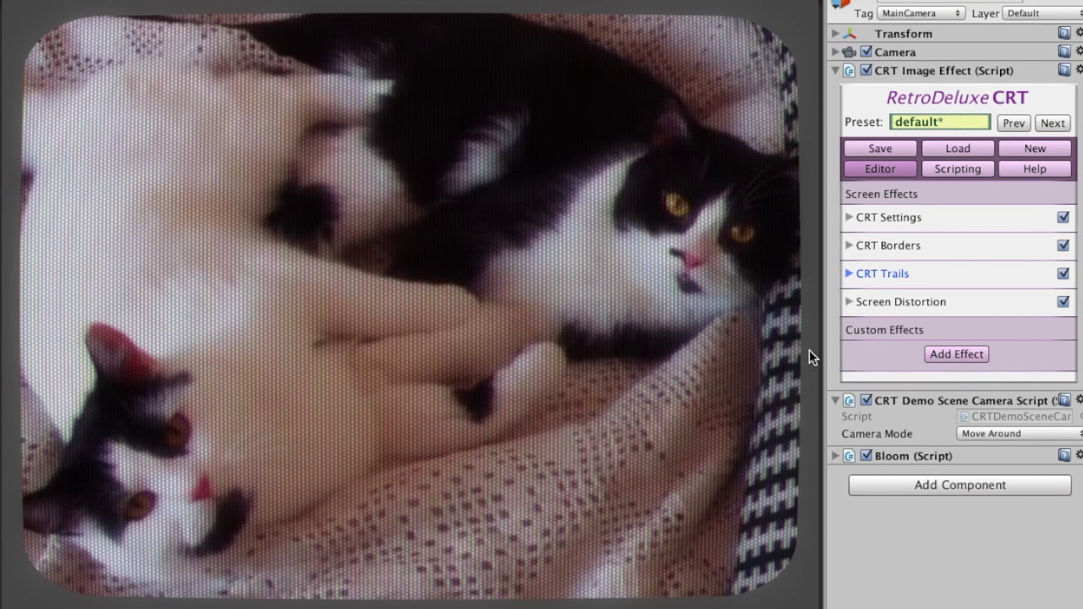
# Add three custom effects to the empty Custom Effects list.
pyautogui.click(949, 356)
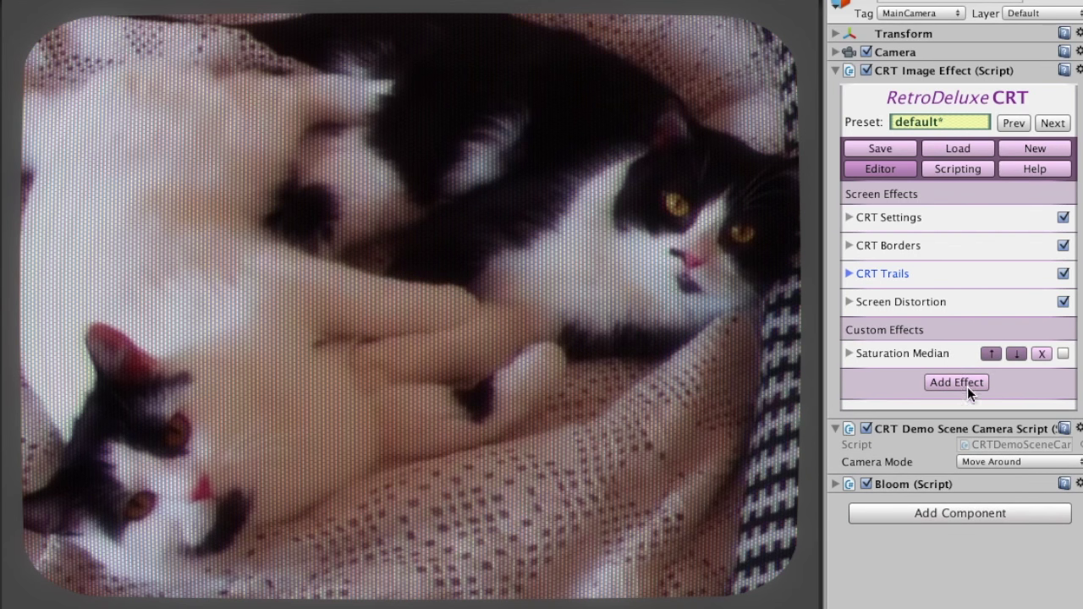
pyautogui.click(967, 384)
pyautogui.click(966, 412)
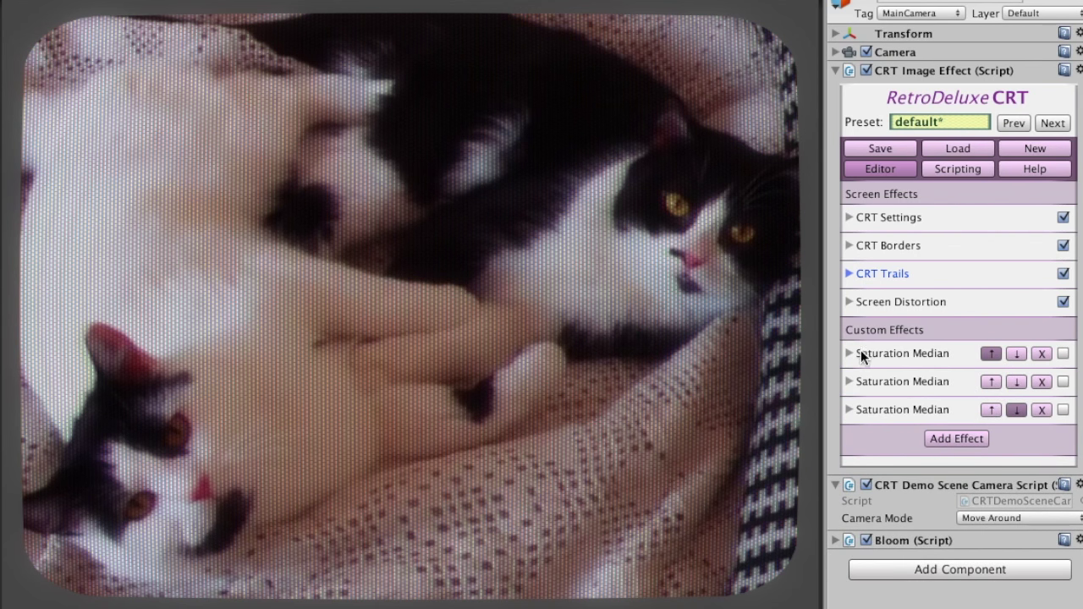
# Delete two of the Saturation Median effects and add one new custom effect.
pyautogui.click(1046, 382)
pyautogui.click(1045, 383)
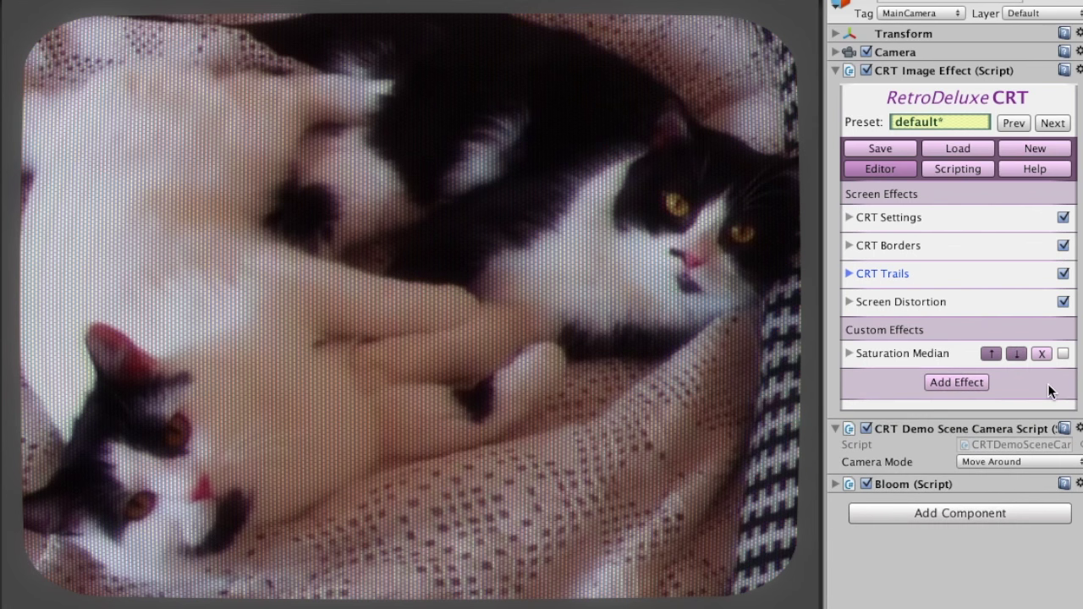
pyautogui.click(956, 382)
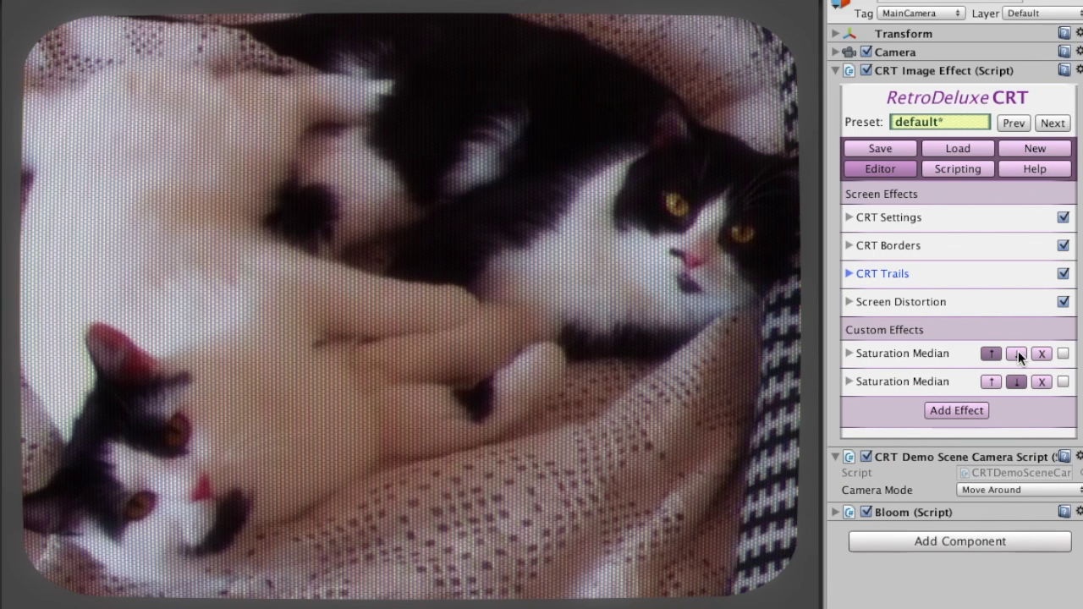
# Expand and enable the first custom effect, keep its type at Saturation Median, and set the Effect Amount to 34%.
pyautogui.click(845, 353)
pyautogui.scroll(-2, 965, 374)
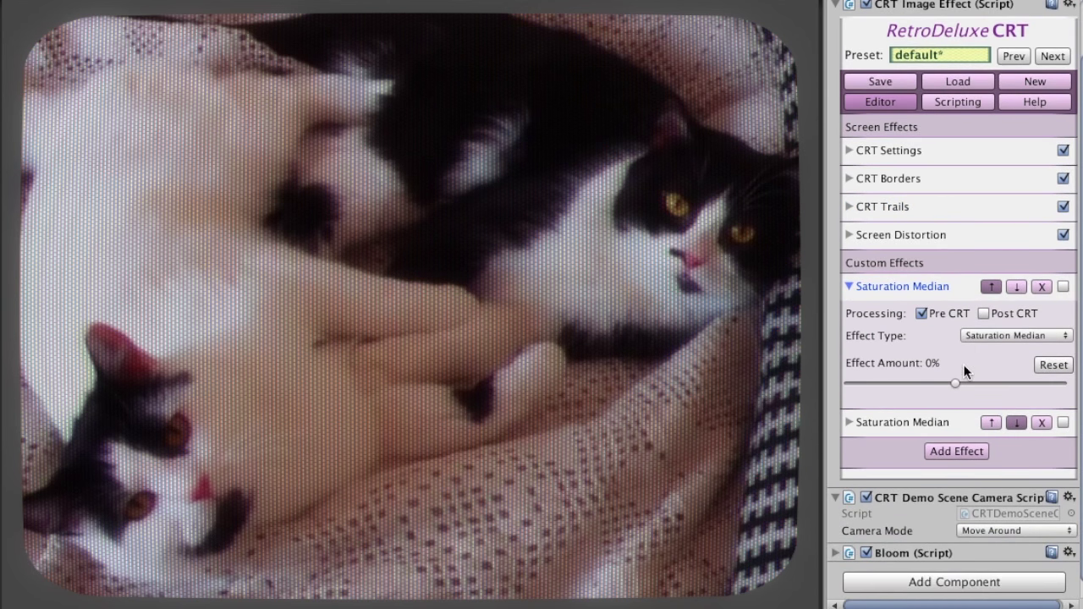
pyautogui.click(1001, 333)
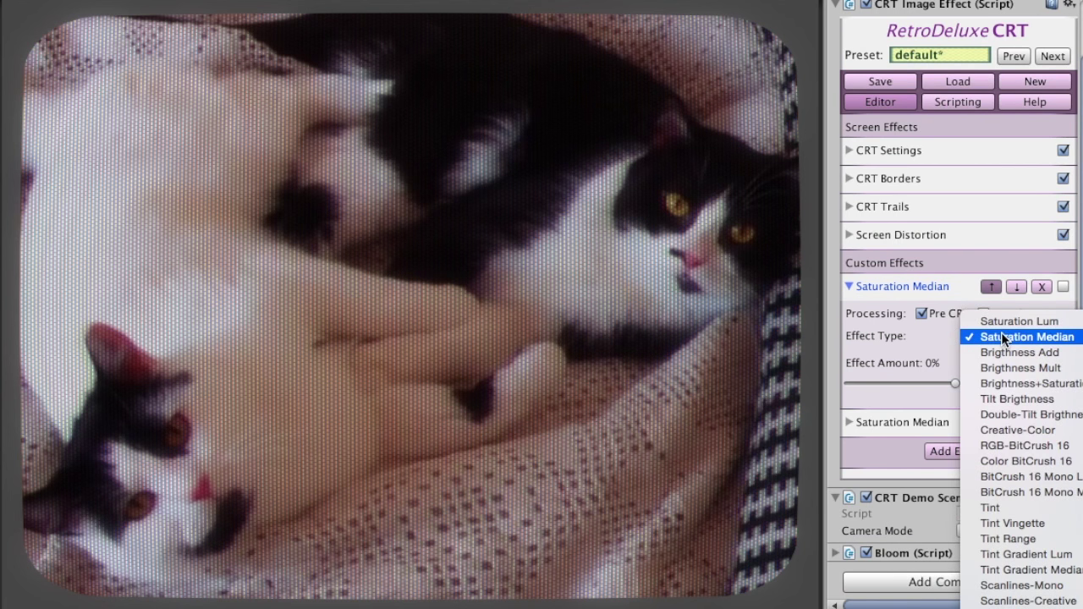
pyautogui.scroll(-3, 1053, 477)
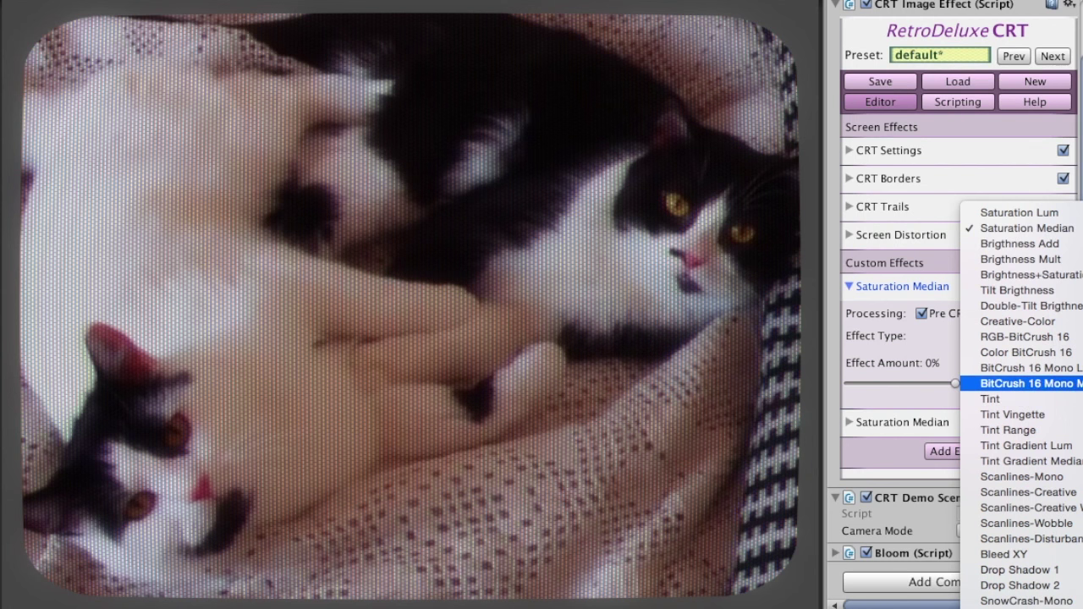
pyautogui.click(1018, 236)
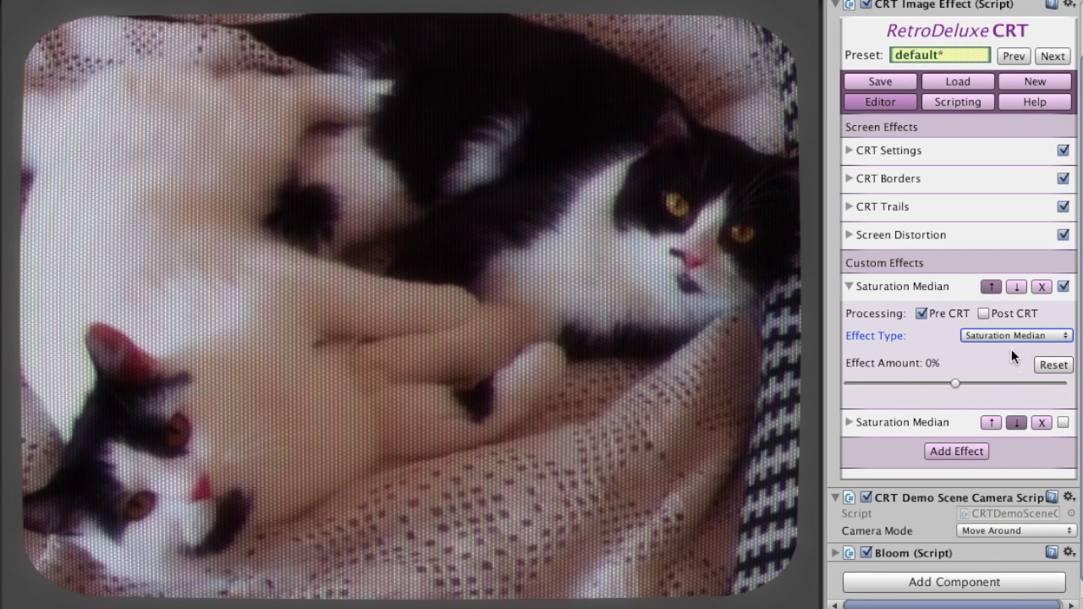
pyautogui.moveTo(955, 382); pyautogui.dragTo(997, 383)
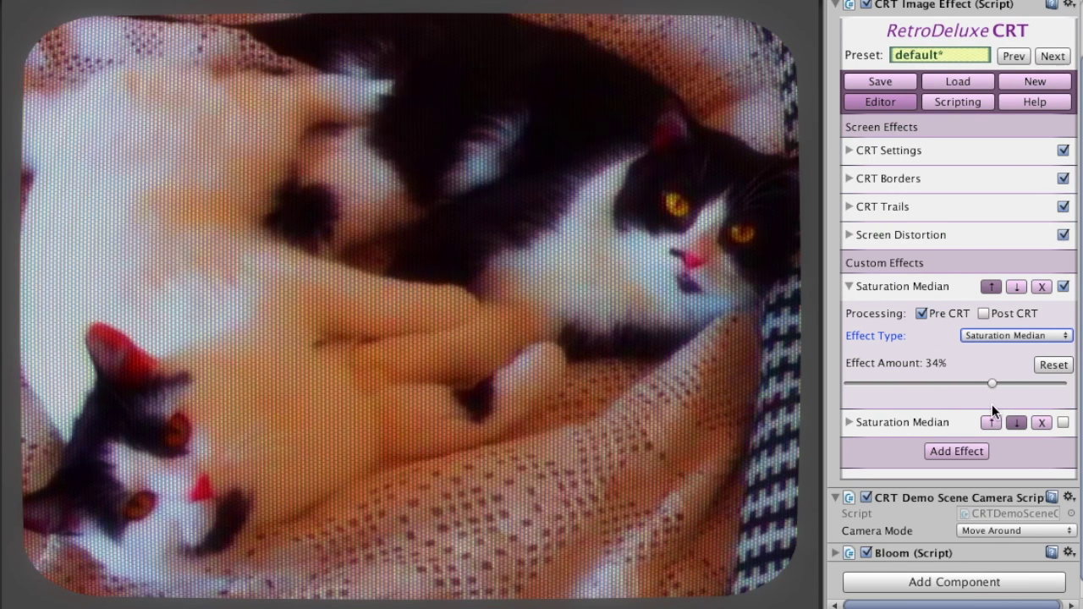
# Change the first custom effect's type to Brigthness Mult with an Effect Amount of 7%.
pyautogui.click(1006, 335)
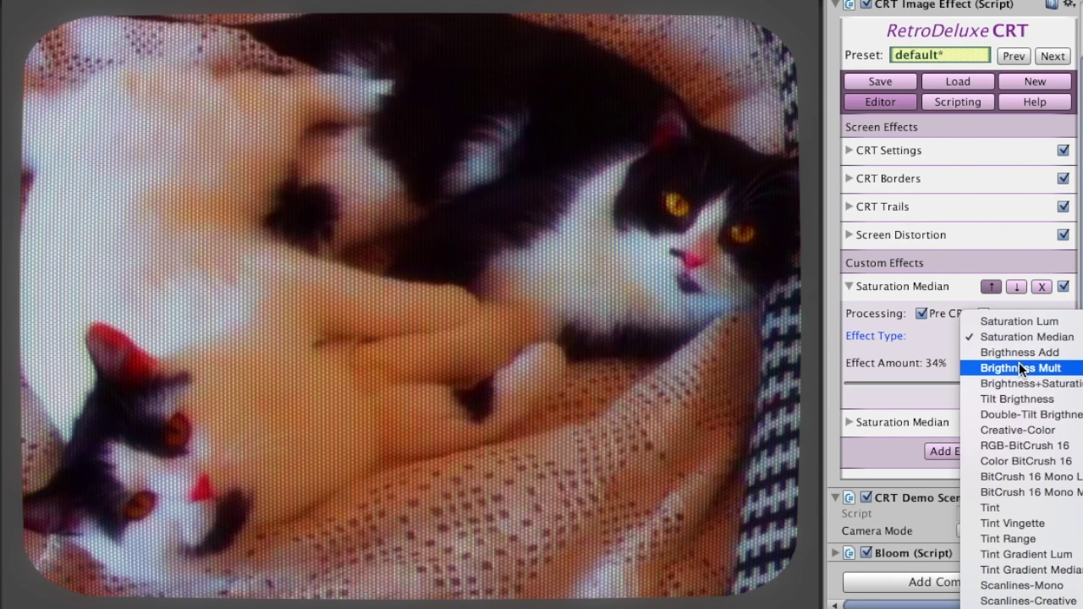
pyautogui.click(1018, 367)
pyautogui.moveTo(997, 382); pyautogui.dragTo(963, 383)
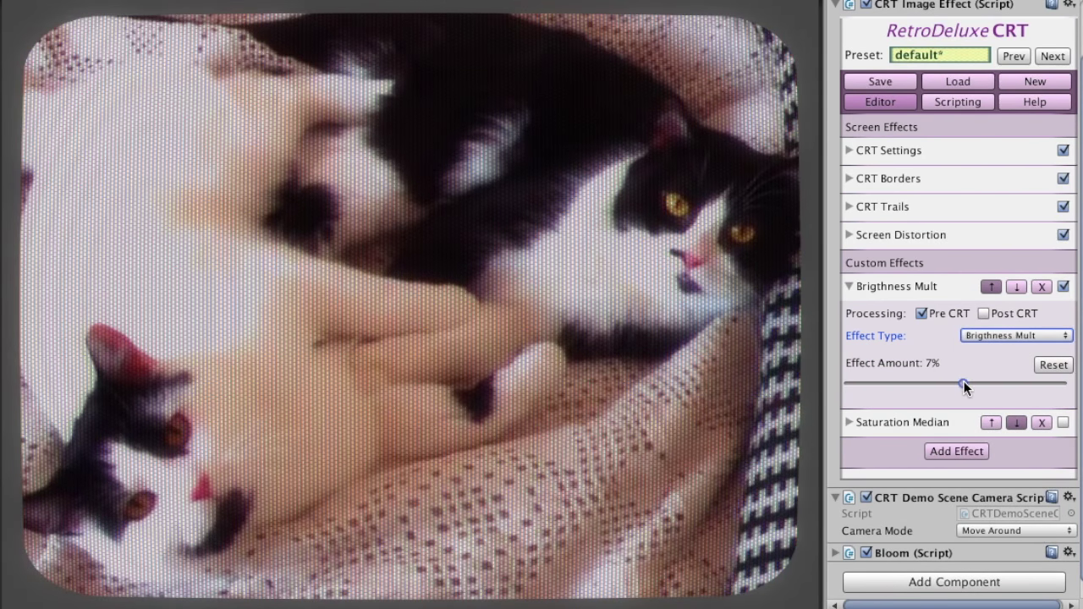
# Change the first custom effect's type to Creative-Color with an Effect Amount of -28%.
pyautogui.click(992, 336)
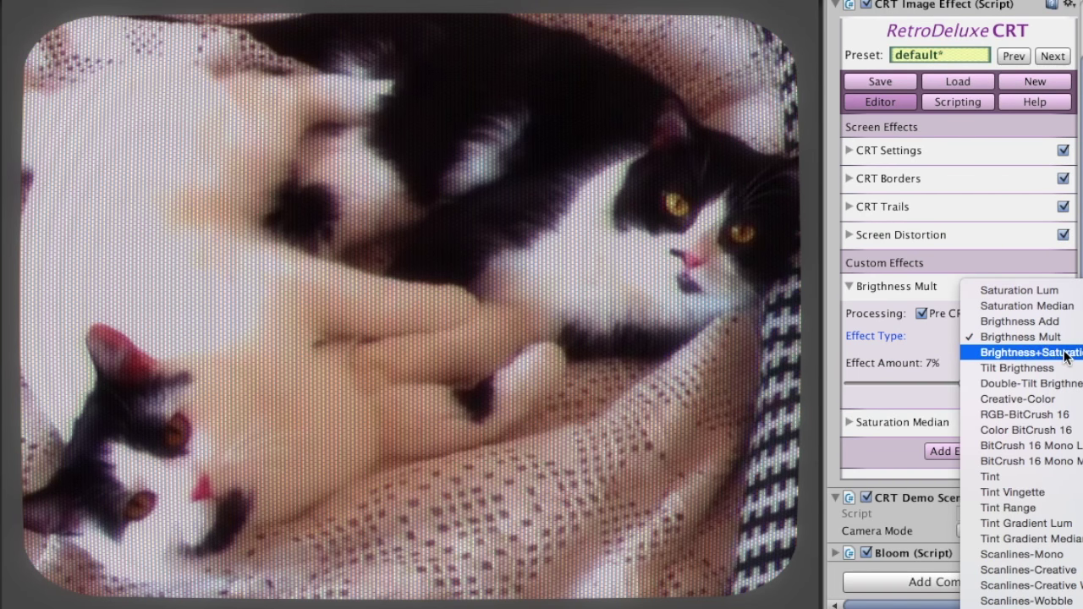
pyautogui.click(1051, 400)
pyautogui.moveTo(915, 381)
pyautogui.mouseDown()
pyautogui.moveTo(988, 383)
pyautogui.moveTo(897, 380)
pyautogui.moveTo(938, 381)
pyautogui.moveTo(923, 382)
pyautogui.mouseUp()
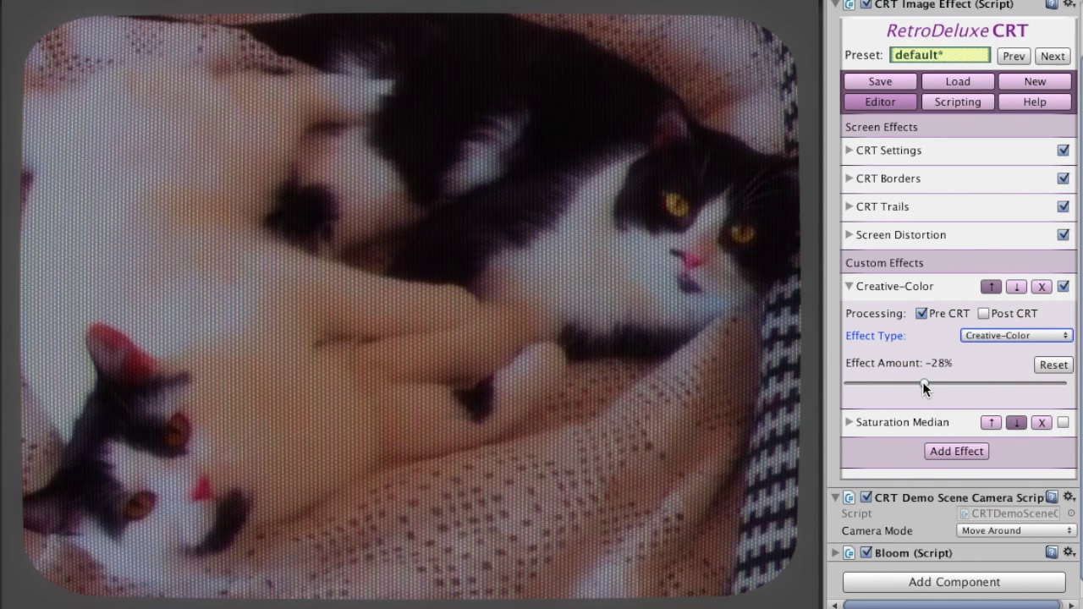
# Change the first custom effect's type to RGB-BitCrush 16, set Red Depth to 4 bits, and raise its Bias.
pyautogui.click(1019, 335)
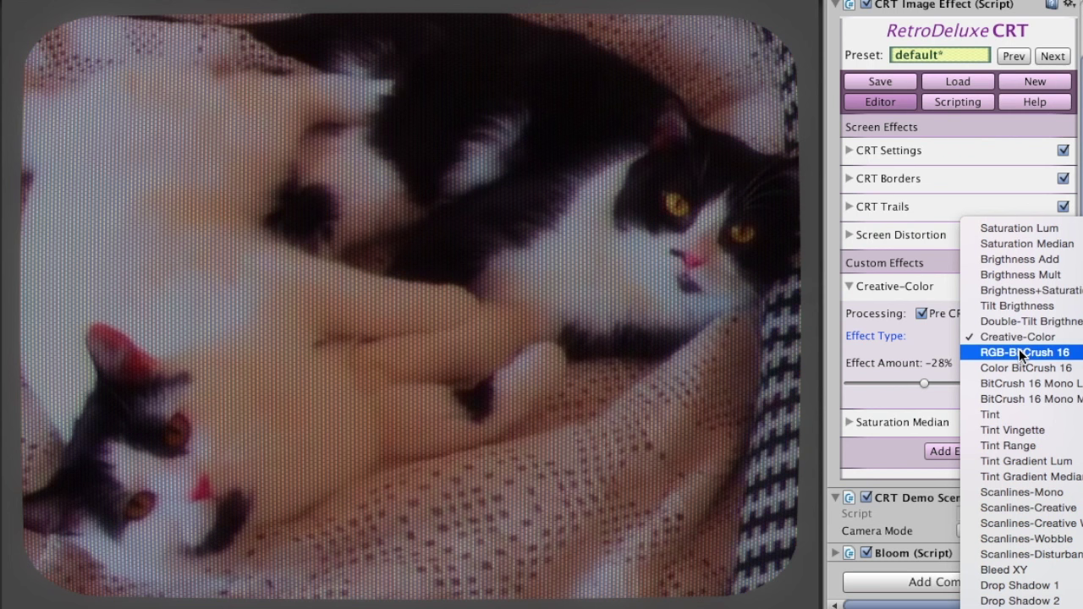
pyautogui.click(1019, 350)
pyautogui.scroll(-3, 974, 373)
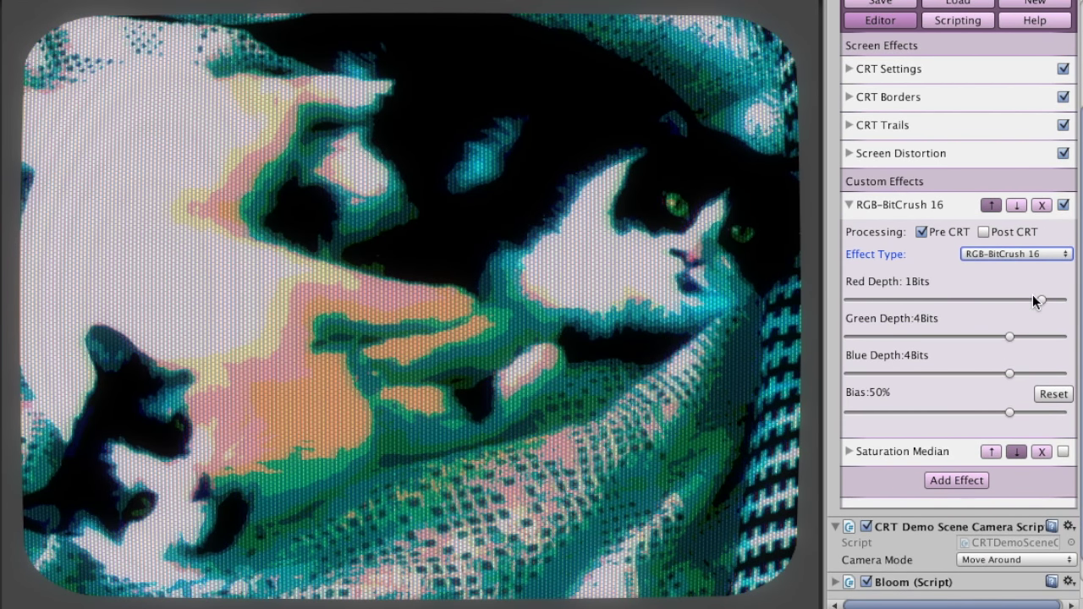
pyautogui.moveTo(1039, 299); pyautogui.dragTo(1007, 300)
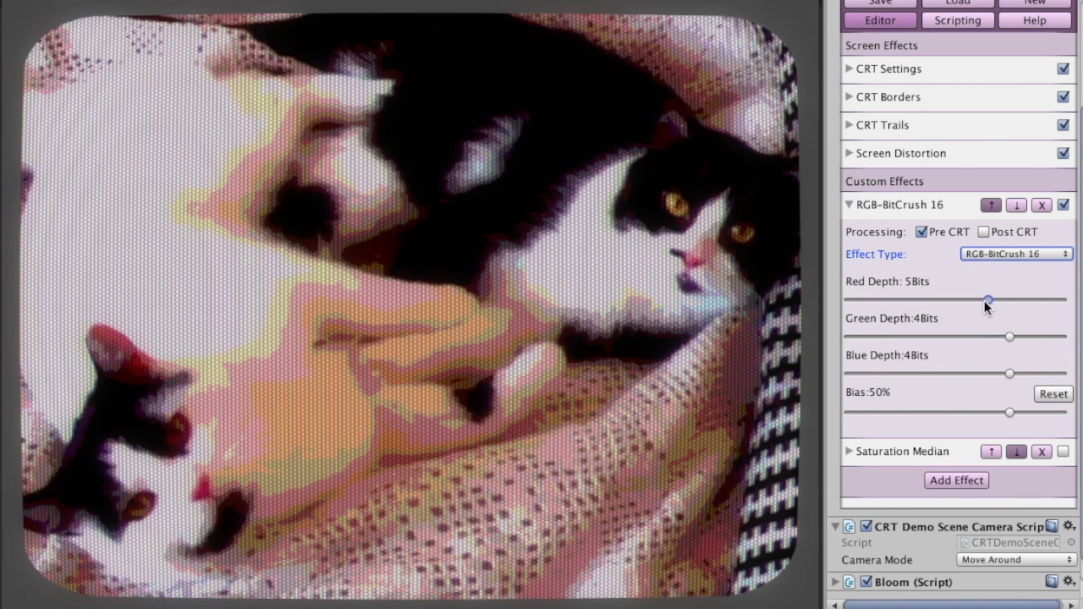
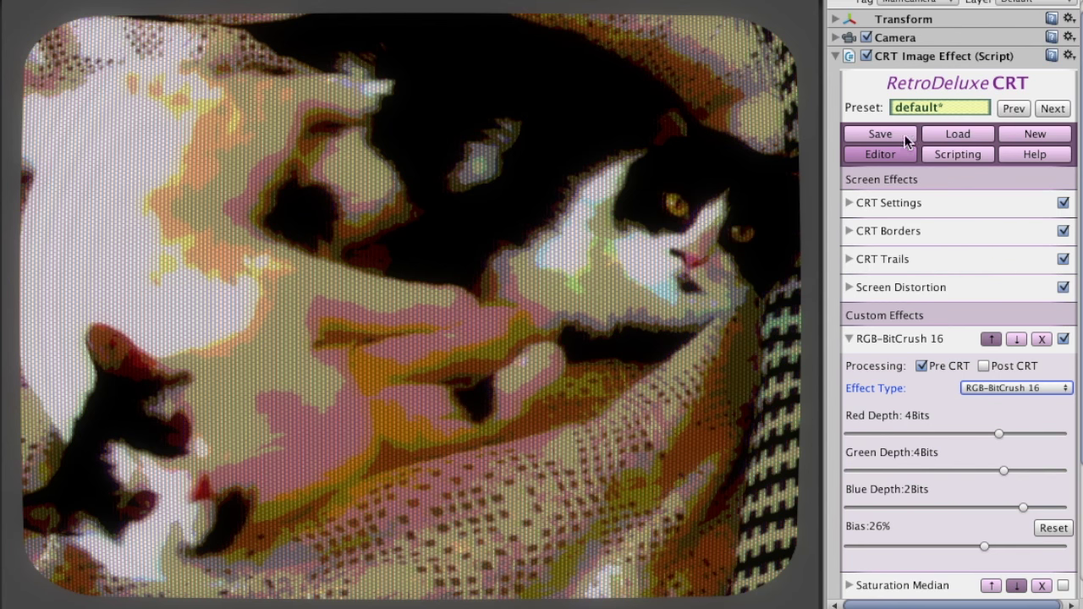
pyautogui.scroll(-3, 872, 94)
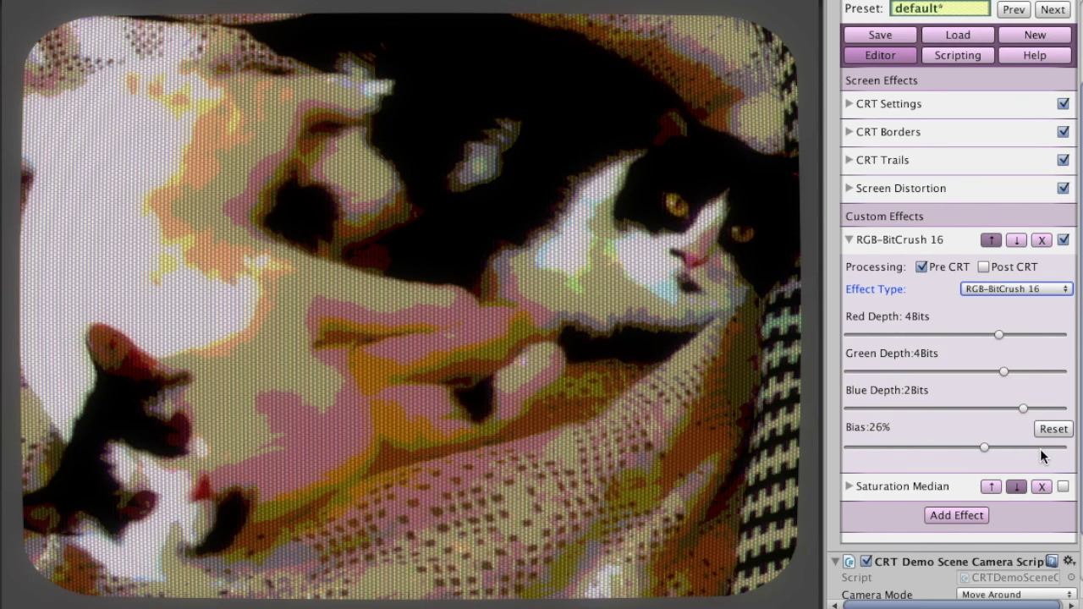
pyautogui.moveTo(982, 446); pyautogui.dragTo(1015, 449)
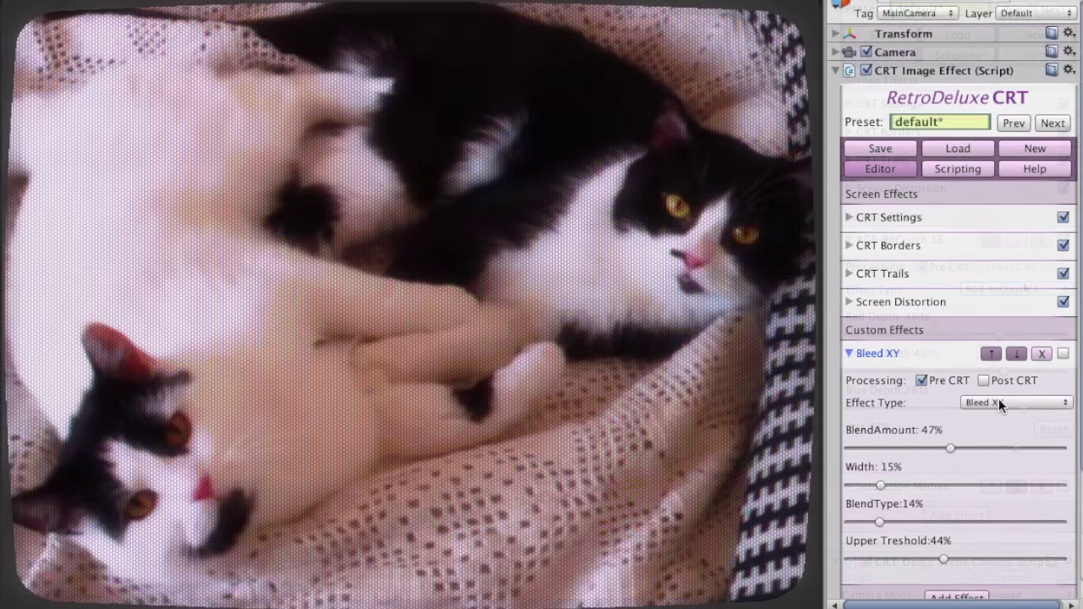
# Change the first custom effect's type to Scanlines-Disturbance and enable the effect.
pyautogui.click(999, 402)
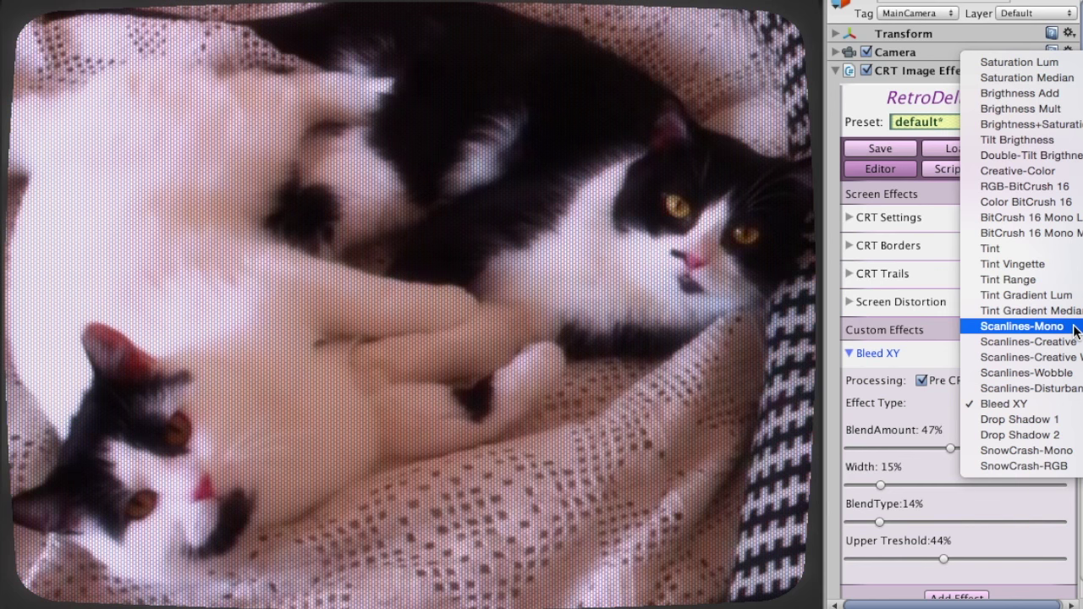
pyautogui.click(1077, 389)
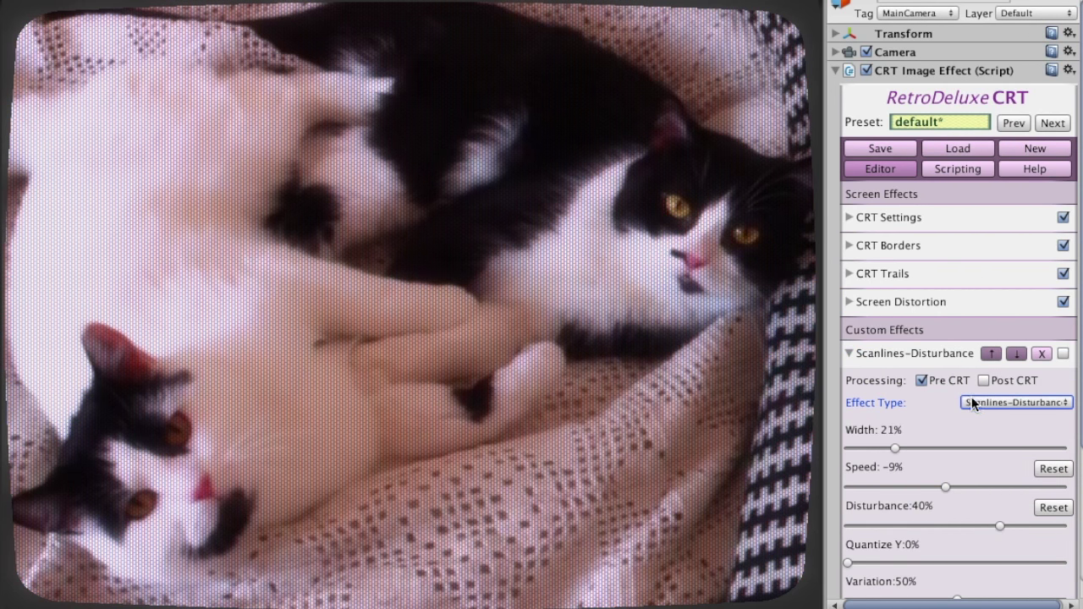
pyautogui.click(1062, 354)
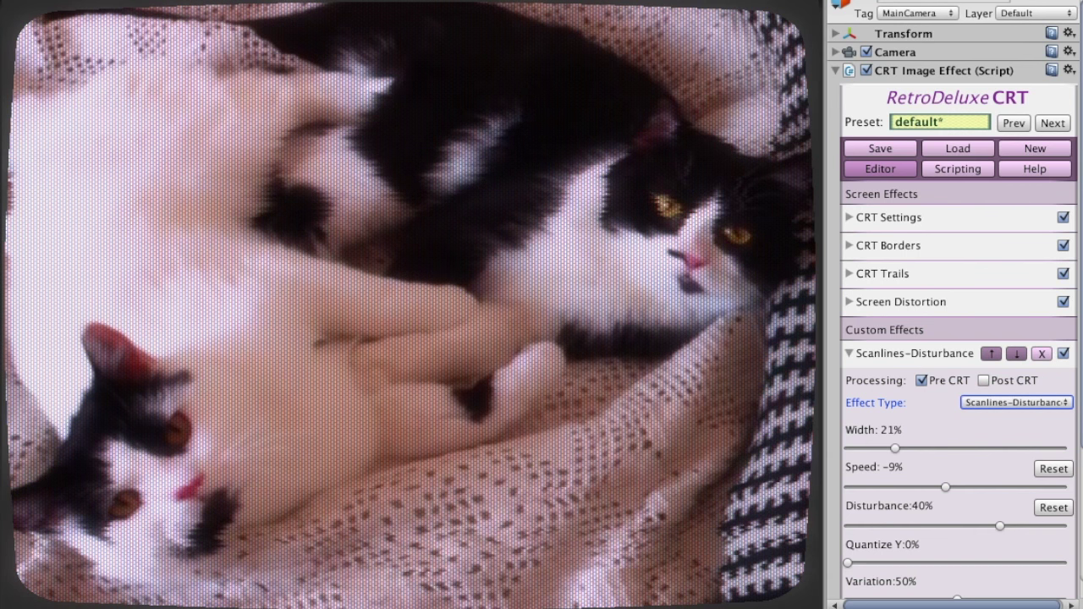
# Set the Camera Mode of the CRT Demo Scene Camera Script to Static.
pyautogui.scroll(-3, 971, 367)
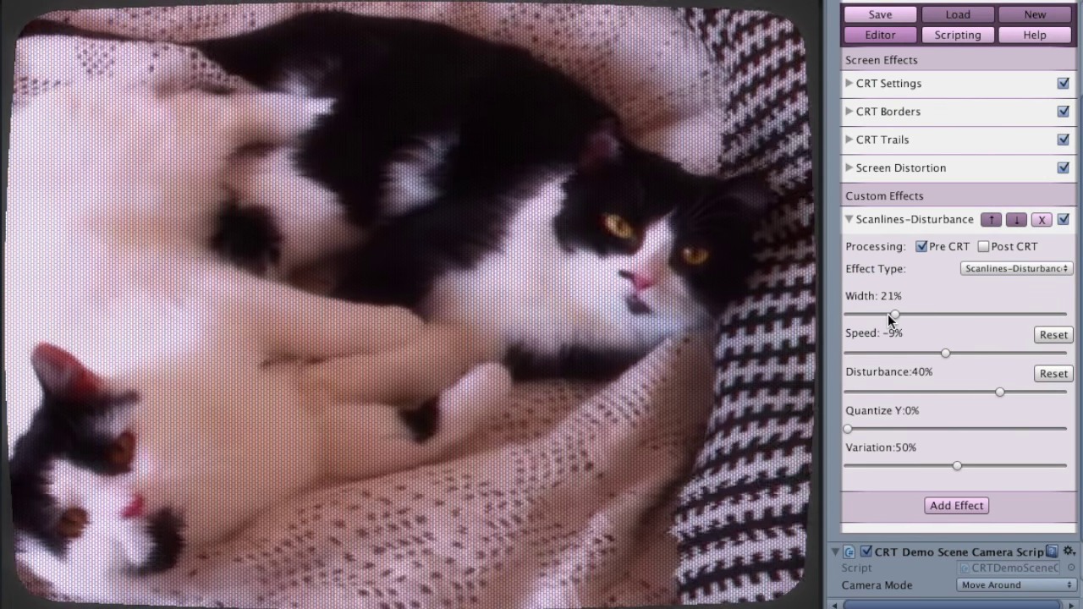
pyautogui.click(887, 314)
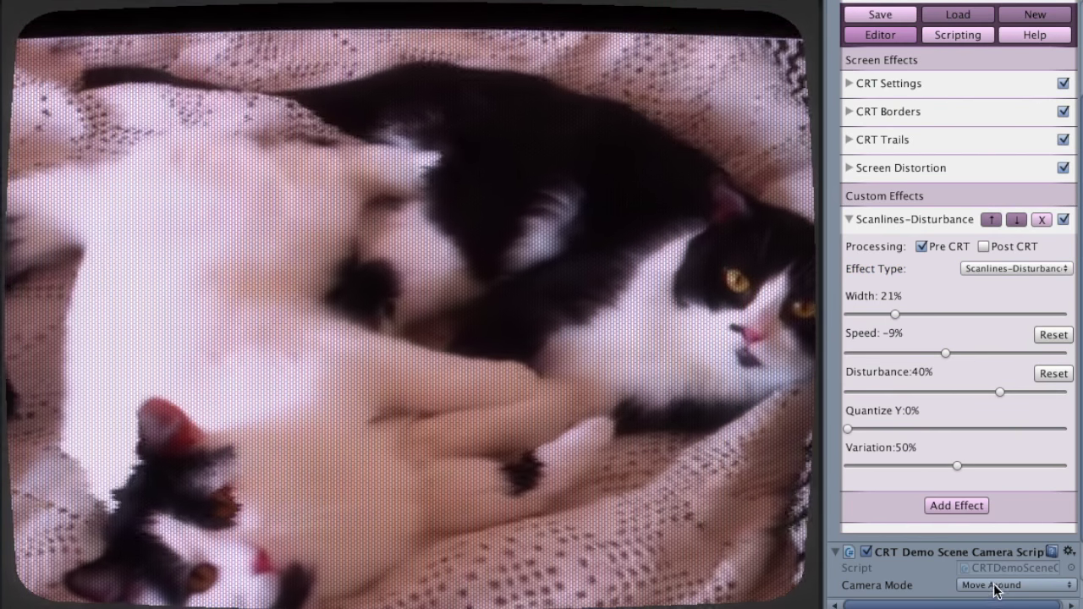
pyautogui.click(995, 585)
pyautogui.click(988, 550)
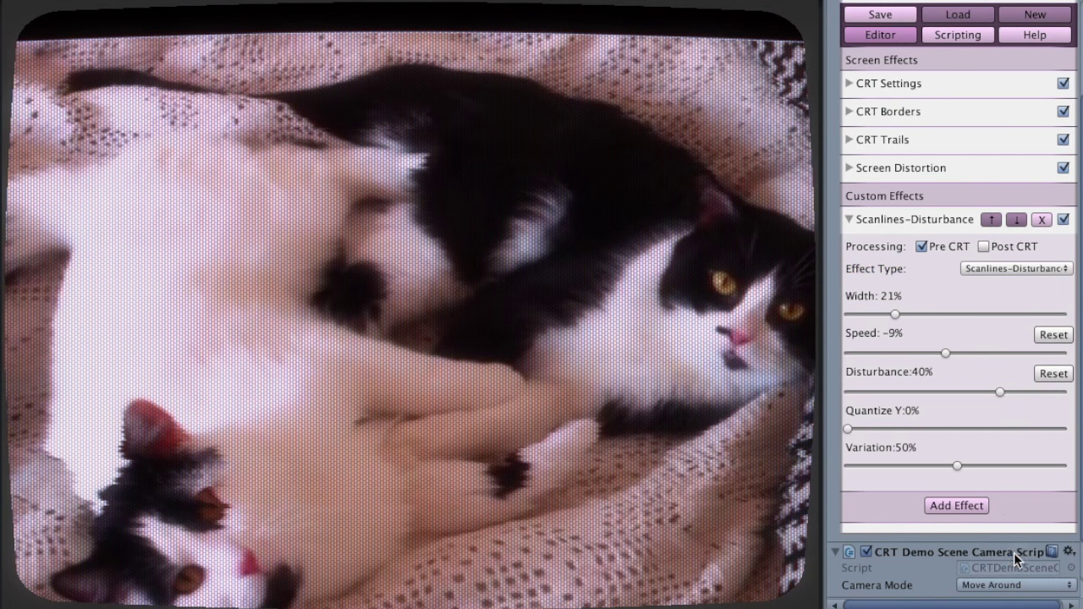
# Set Scanlines-Disturbance to Width 18%, Speed -25%, Disturbance -100%, Quantize Y 47% and Variation 100%.
pyautogui.moveTo(895, 314)
pyautogui.mouseDown()
pyautogui.moveTo(968, 314)
pyautogui.moveTo(875, 313)
pyautogui.moveTo(886, 313)
pyautogui.mouseUp()
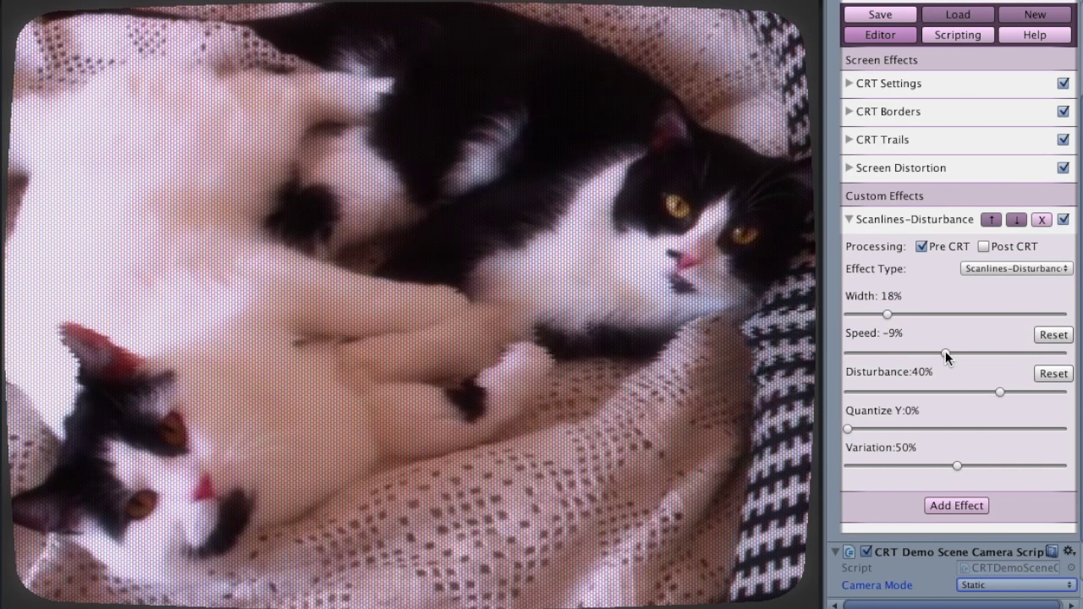
pyautogui.moveTo(946, 353); pyautogui.dragTo(929, 352)
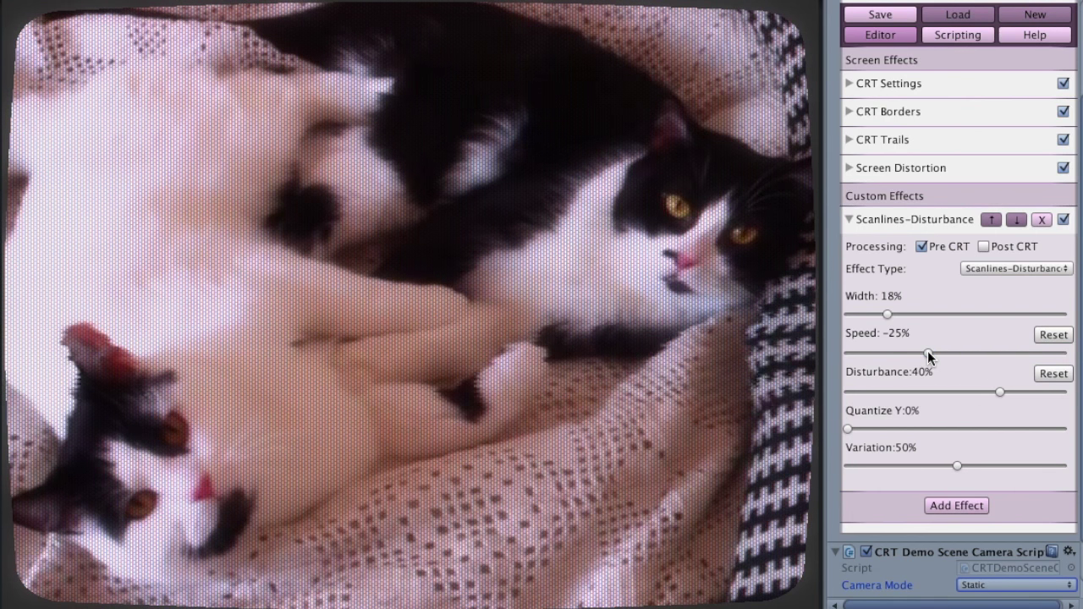
pyautogui.moveTo(1002, 390); pyautogui.dragTo(836, 392)
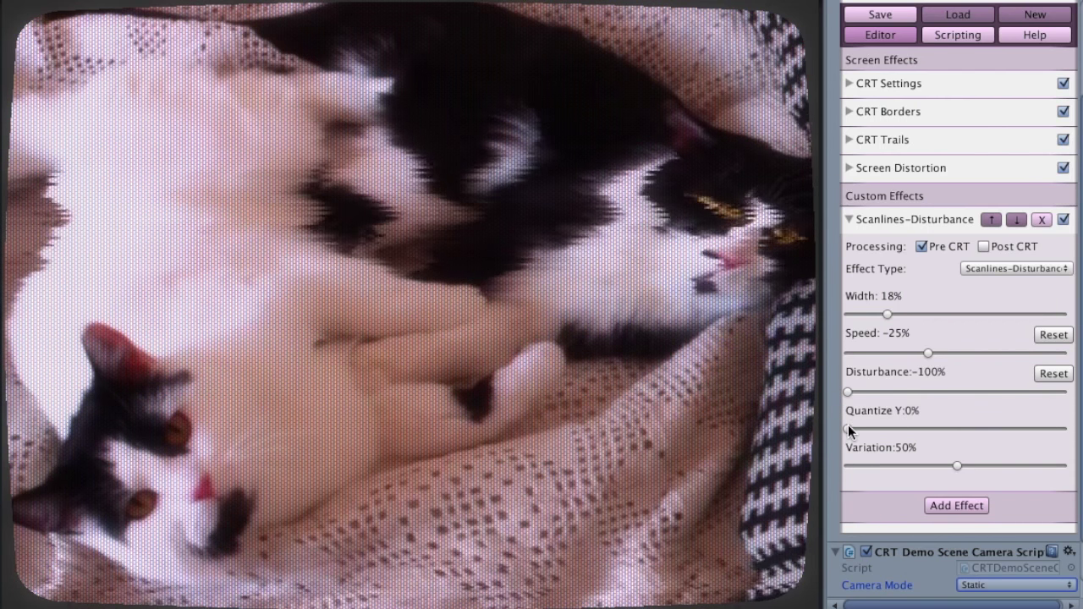
pyautogui.moveTo(848, 427); pyautogui.dragTo(880, 427)
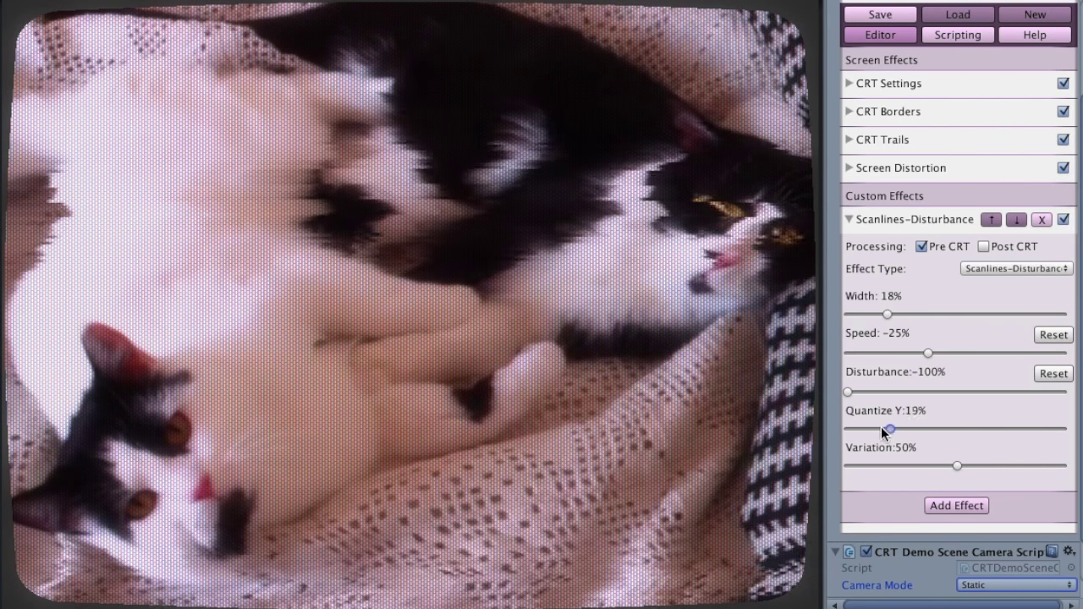
pyautogui.moveTo(1023, 446); pyautogui.dragTo(1070, 467)
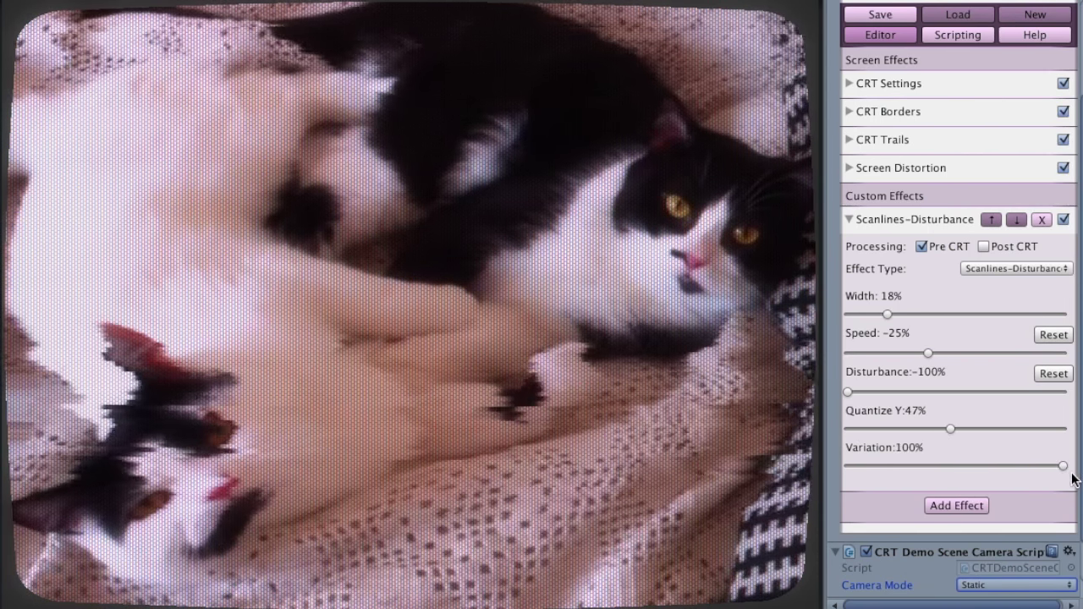
# Reduce Scanlines-Disturbance's Width to 16%, set Disturbance to about -27%, and collapse the effect's settings.
pyautogui.moveTo(887, 313); pyautogui.dragTo(883, 311)
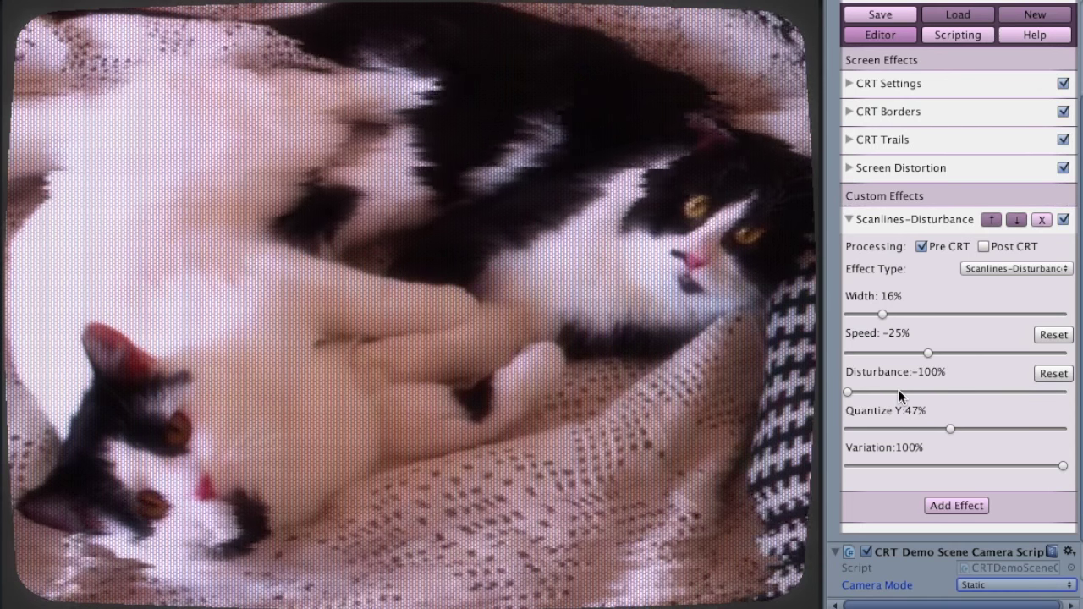
pyautogui.moveTo(902, 392); pyautogui.dragTo(934, 392)
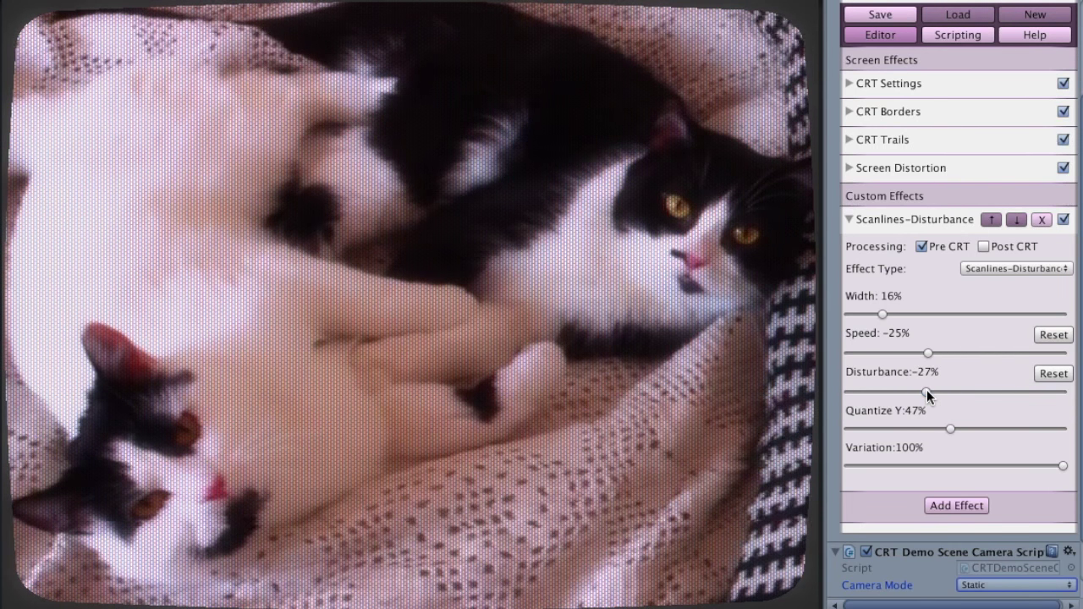
pyautogui.click(851, 219)
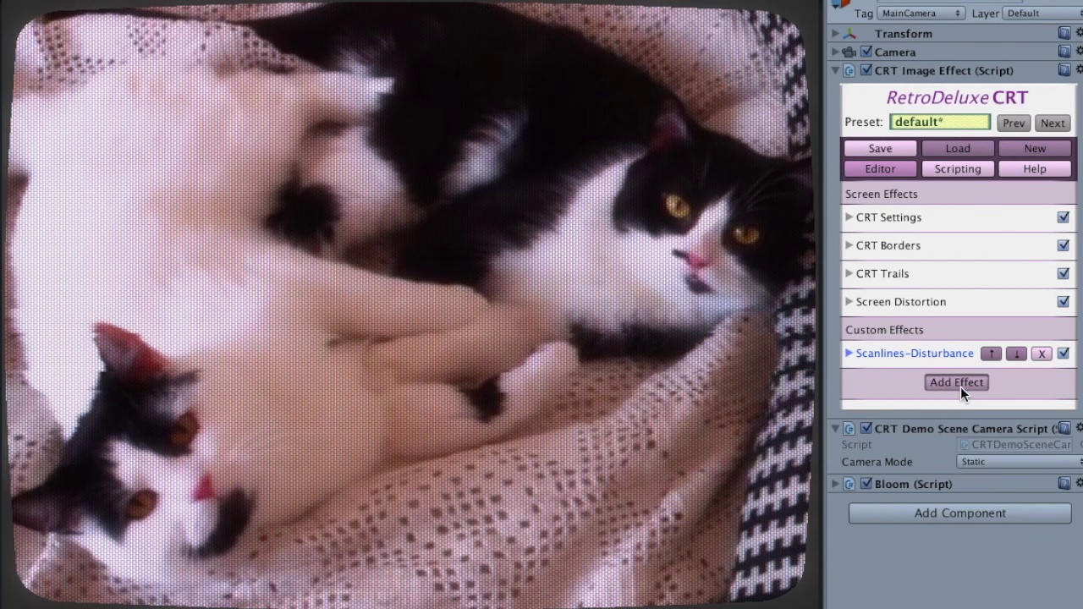
# Add a second custom effect, change its type to Scanlines-Wobble, and enable it.
pyautogui.click(957, 383)
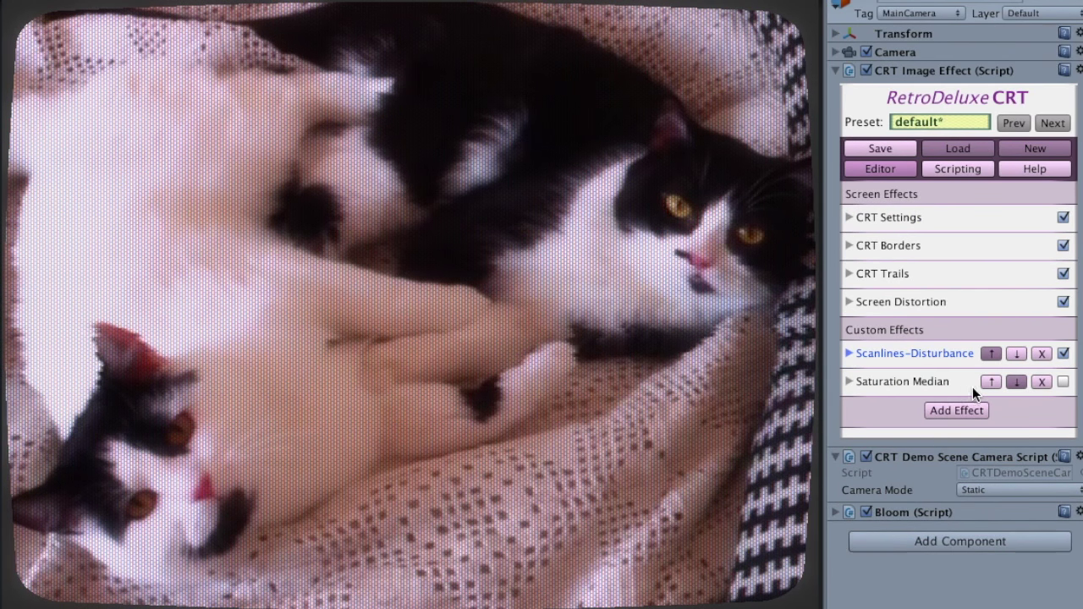
pyautogui.click(849, 382)
pyautogui.click(1006, 431)
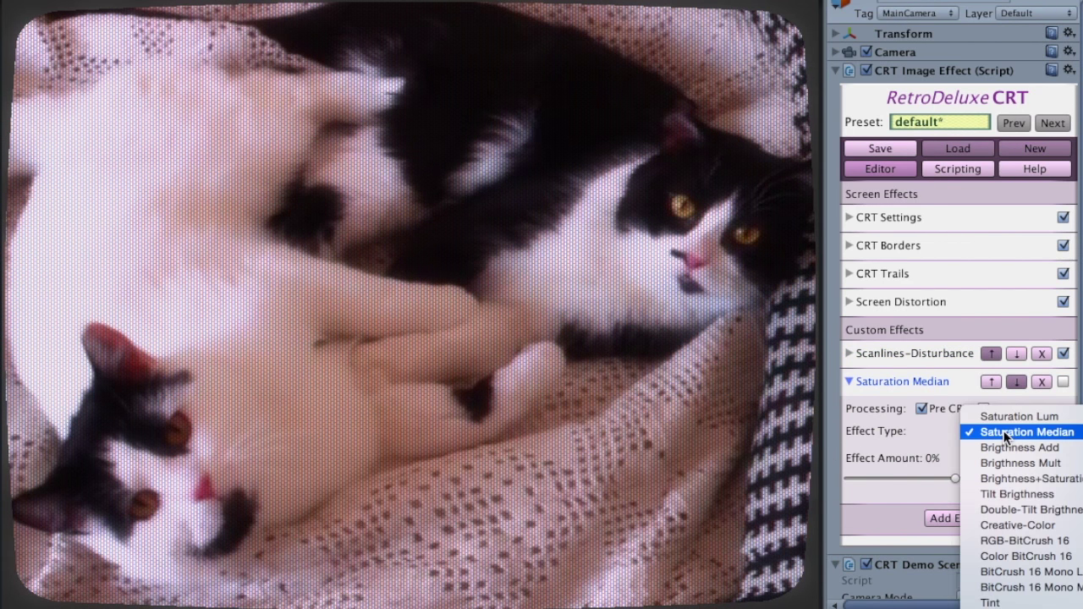
pyautogui.scroll(-5, 1047, 495)
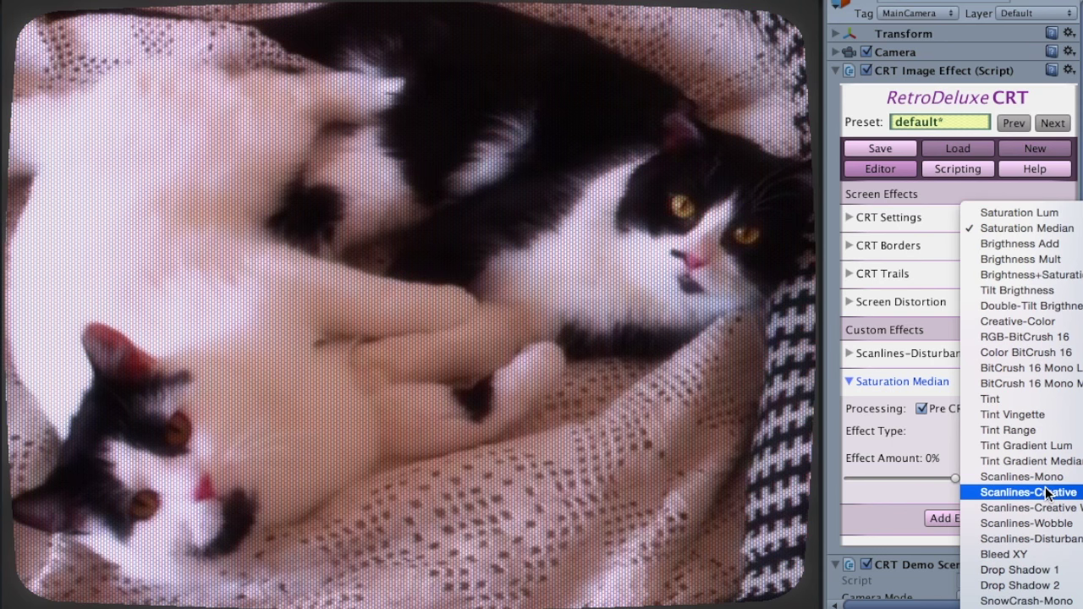
pyautogui.click(1049, 525)
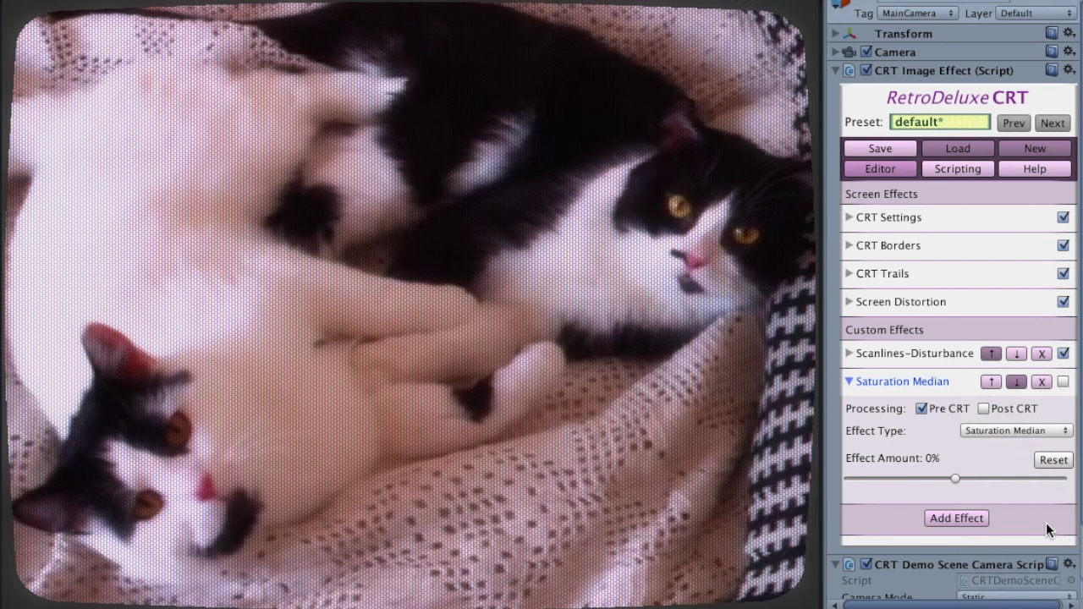
pyautogui.click(1064, 381)
# Set Scanlines-Wobble to Width 4%, Offset 4% and Shape 71%, and collapse its settings.
pyautogui.scroll(-3, 946, 409)
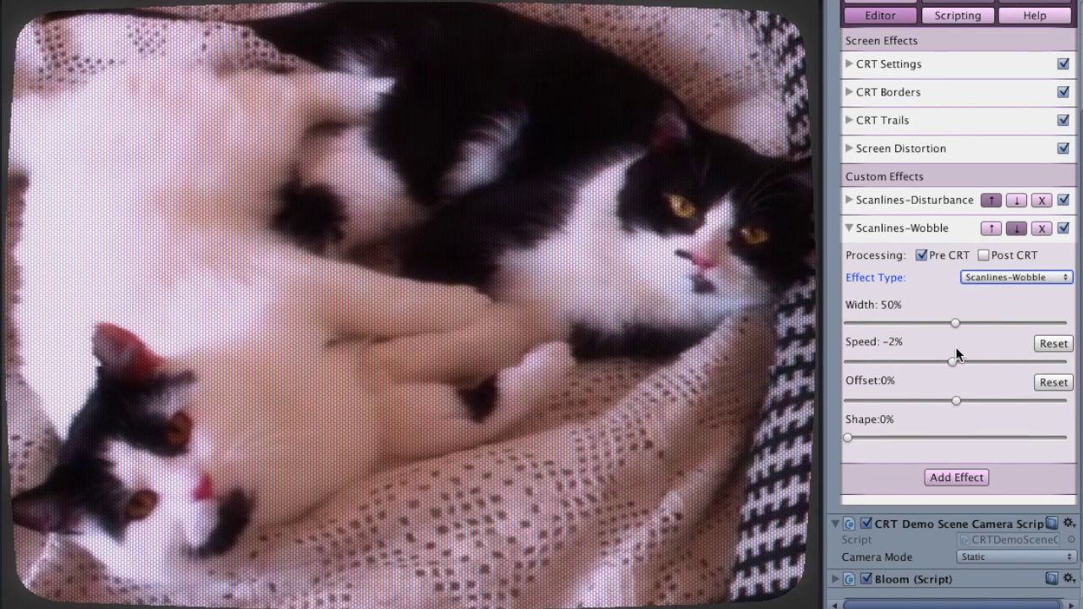
pyautogui.moveTo(956, 320); pyautogui.dragTo(901, 320)
pyautogui.moveTo(962, 437); pyautogui.dragTo(1001, 438)
pyautogui.moveTo(868, 322); pyautogui.dragTo(857, 322)
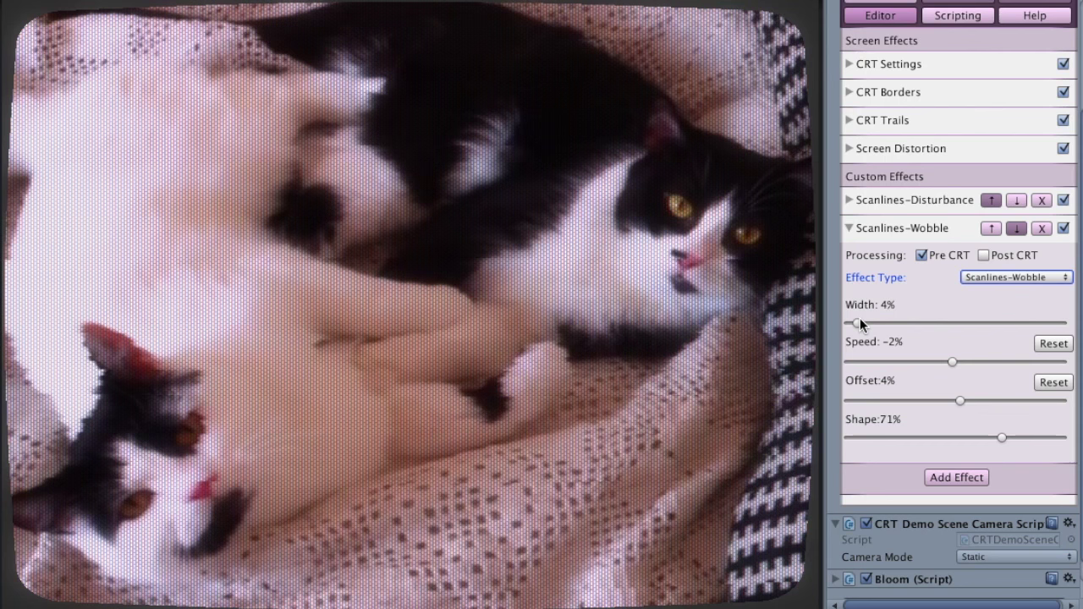
pyautogui.click(849, 228)
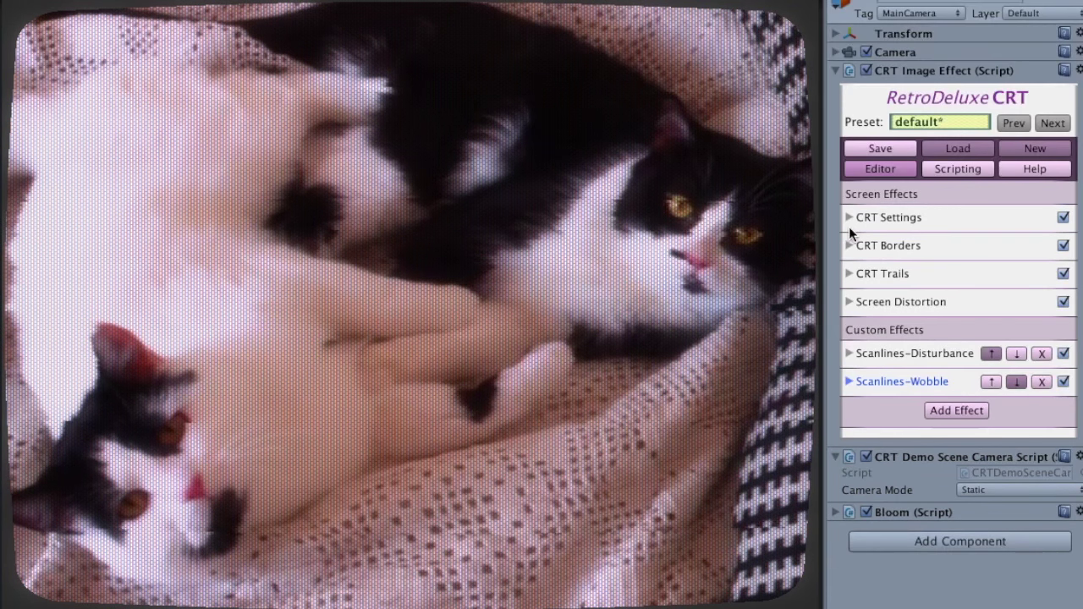
# Add a third custom effect, enable it, and change its type to SnowCrash-RGB.
pyautogui.click(930, 410)
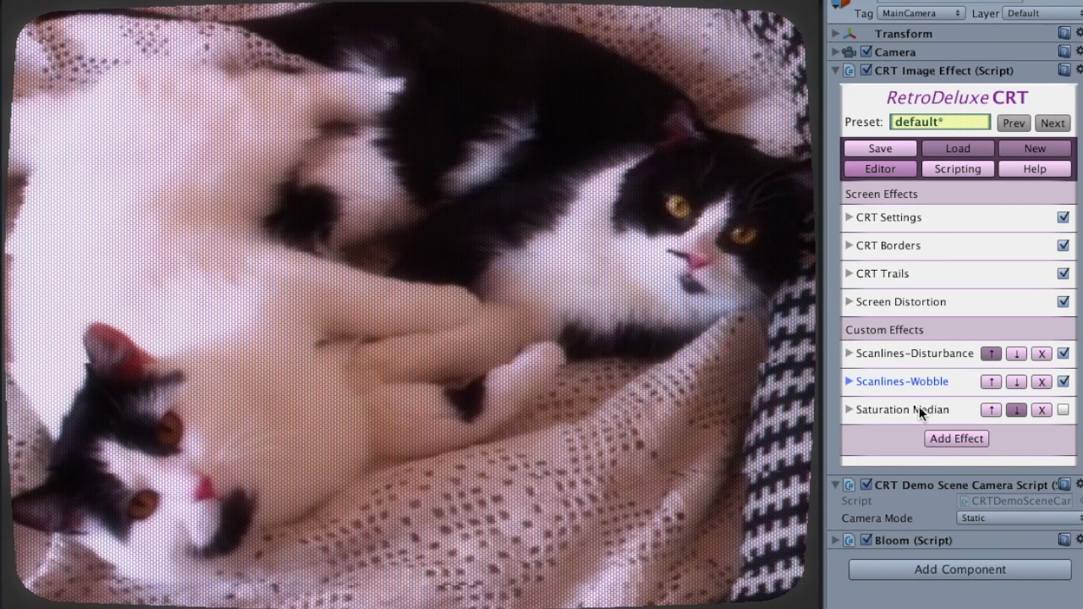
pyautogui.click(847, 410)
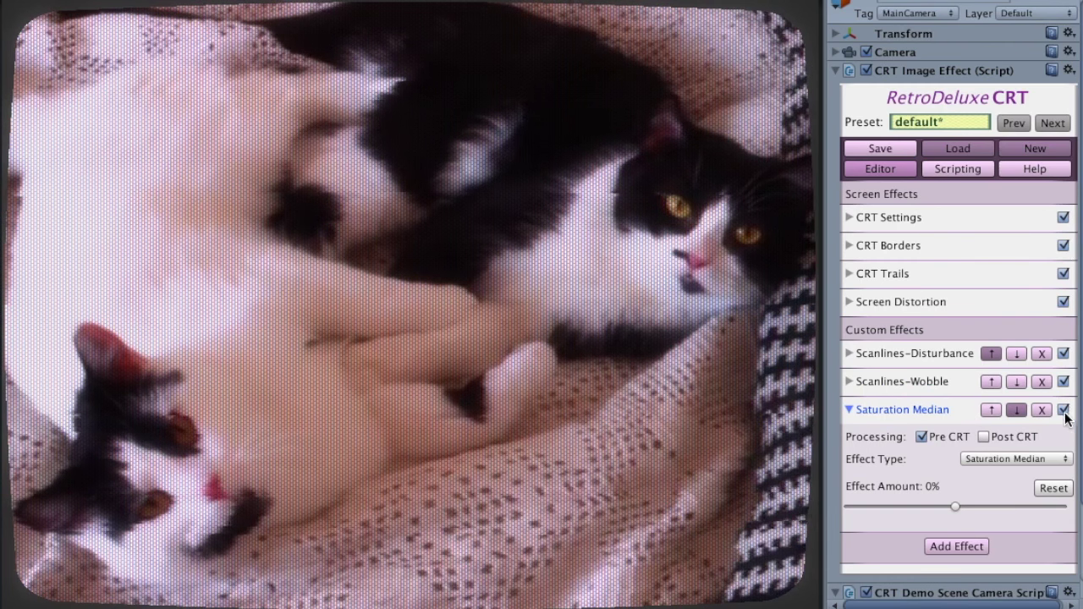
pyautogui.click(1016, 459)
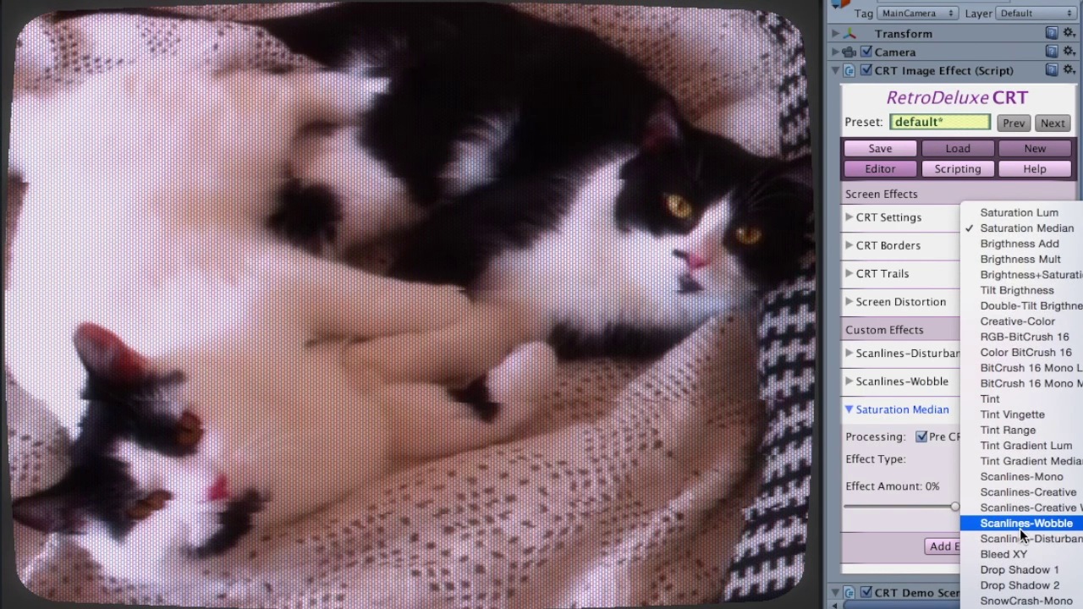
pyautogui.click(1045, 586)
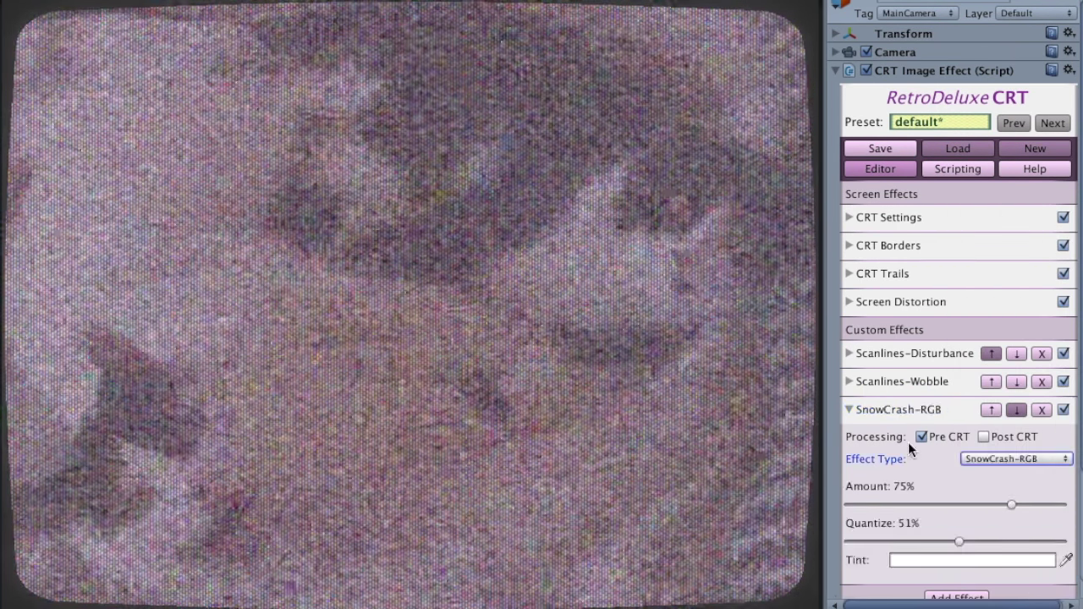
# Set the SnowCrash-RGB effect's Amount to 76% and Quantize to 12%.
pyautogui.scroll(-4, 908, 441)
pyautogui.moveTo(1008, 351)
pyautogui.mouseDown()
pyautogui.moveTo(935, 352)
pyautogui.moveTo(1013, 356)
pyautogui.mouseUp()
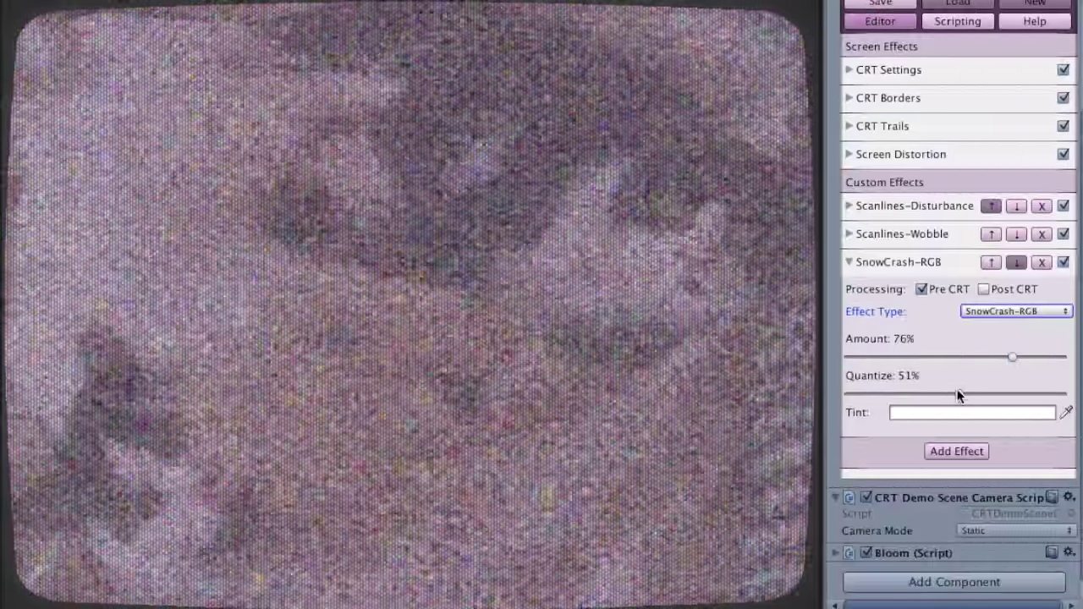
pyautogui.moveTo(959, 395); pyautogui.dragTo(874, 395)
# Tint SnowCrash-RGB a greyish pink (B5A1A1), lower its Amount to about 44%, and collapse its settings.
pyautogui.click(914, 410)
pyautogui.moveTo(998, 176)
pyautogui.mouseDown()
pyautogui.moveTo(964, 133)
pyautogui.moveTo(900, 127)
pyautogui.moveTo(857, 139)
pyautogui.moveTo(850, 186)
pyautogui.moveTo(887, 204)
pyautogui.mouseUp()
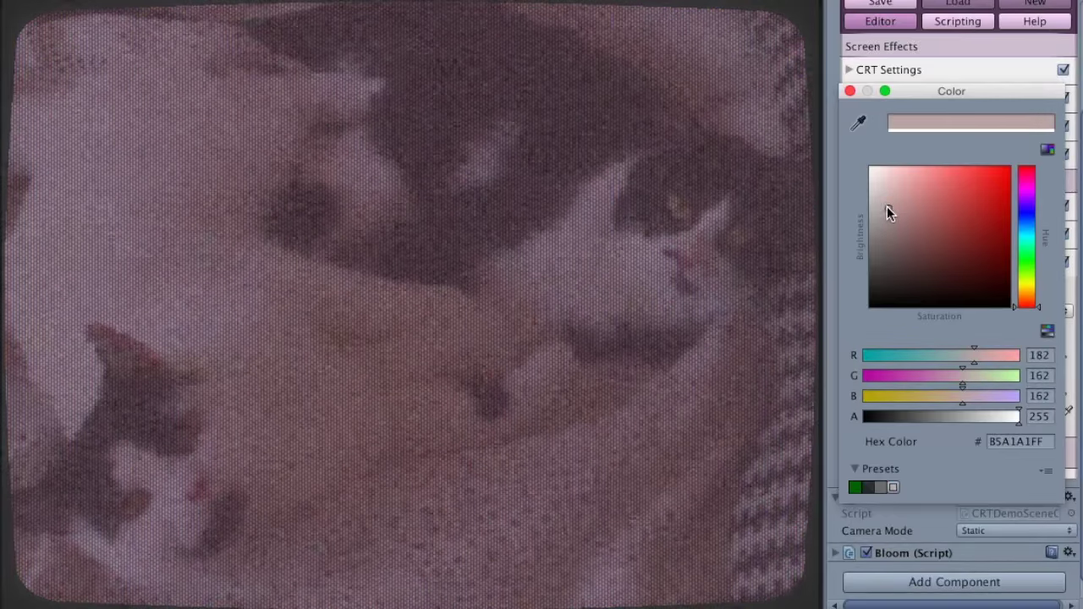
pyautogui.click(850, 91)
pyautogui.moveTo(933, 358); pyautogui.dragTo(928, 363)
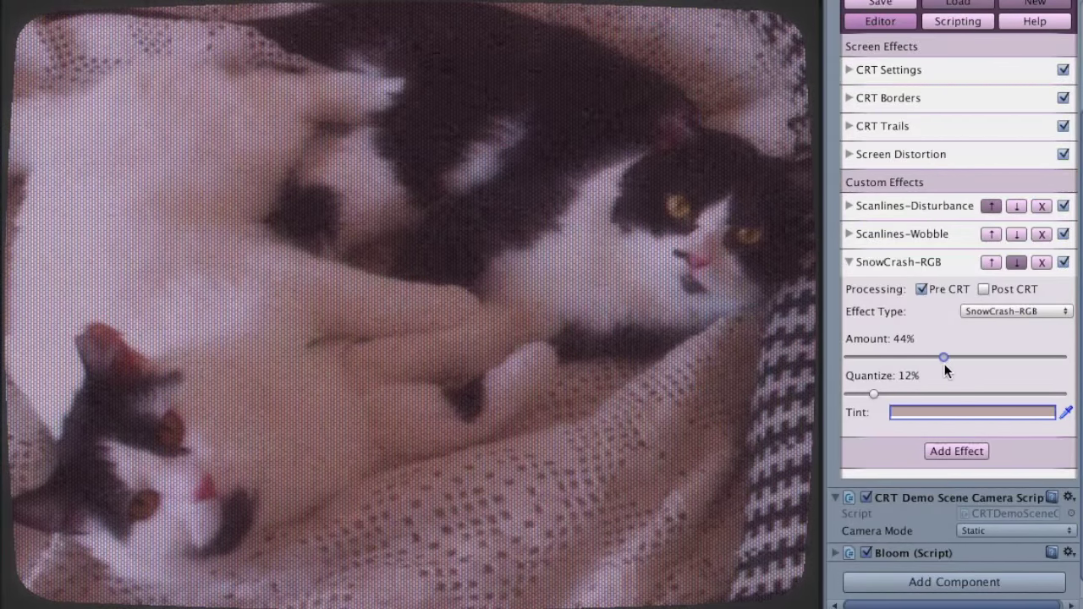
pyautogui.click(849, 263)
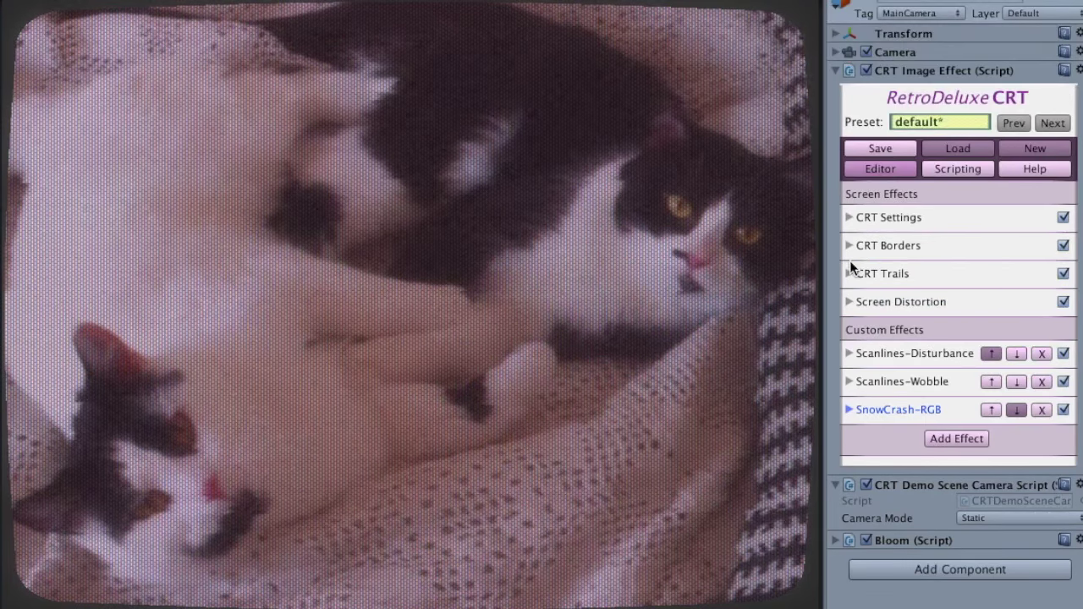
# Add a fourth custom effect, enable it, and change its type to Brigthness Mult.
pyautogui.click(954, 437)
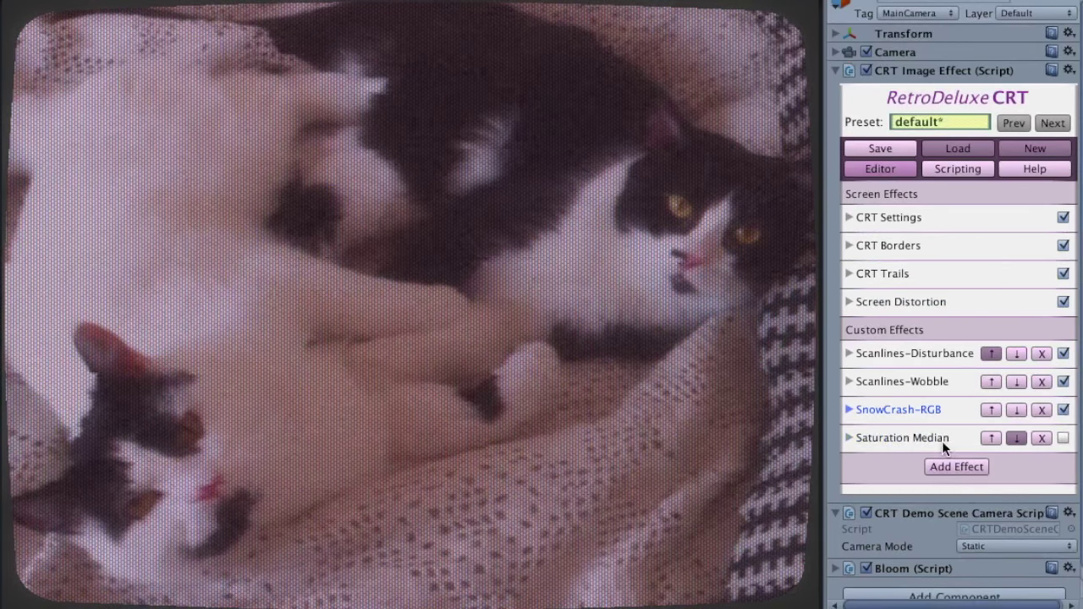
pyautogui.click(849, 437)
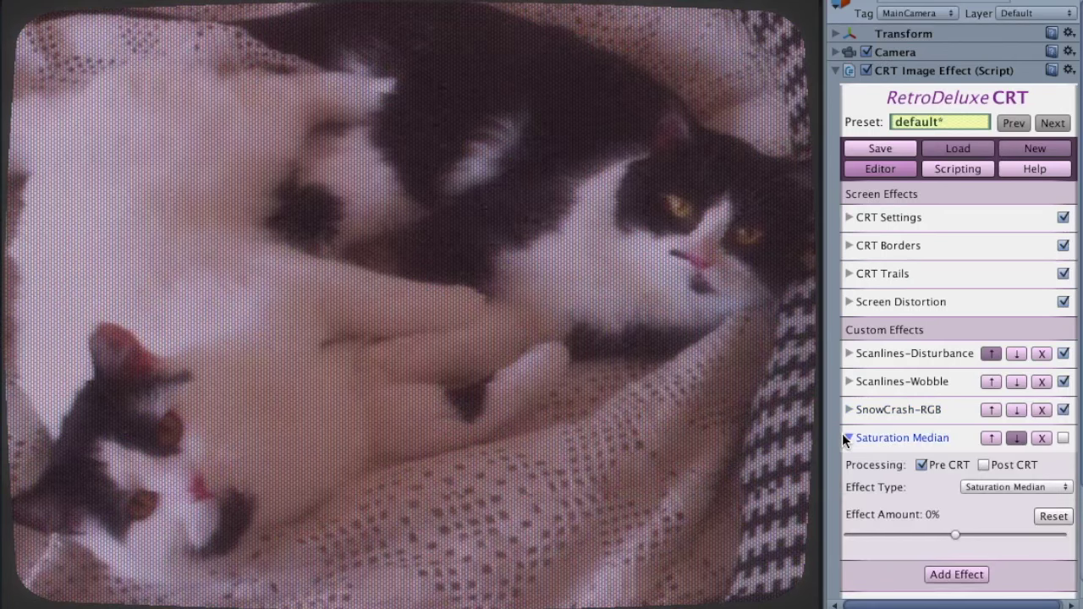
pyautogui.click(1029, 488)
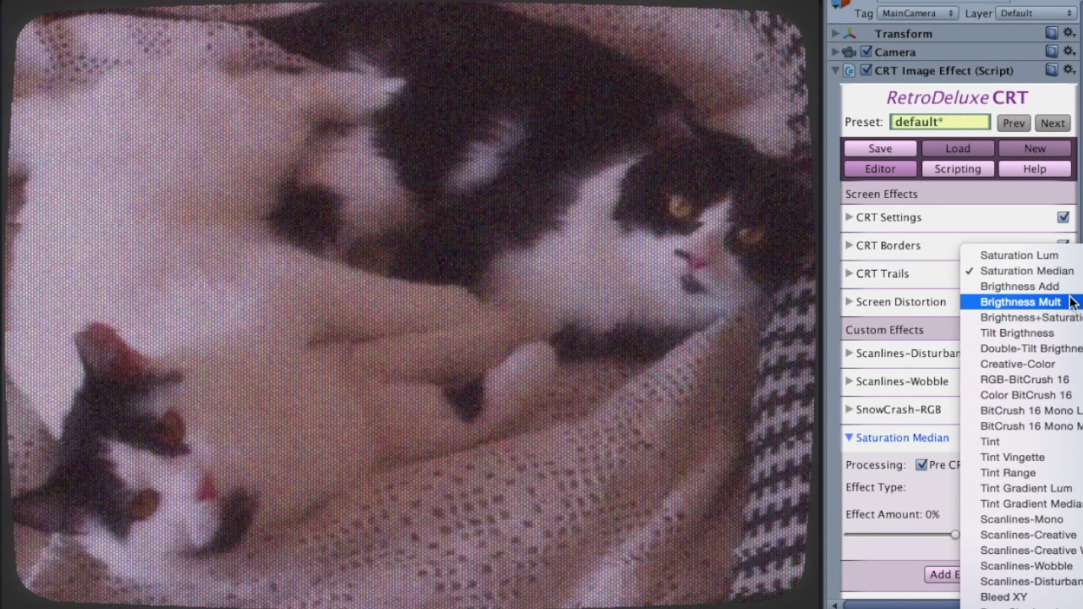
pyautogui.click(1068, 302)
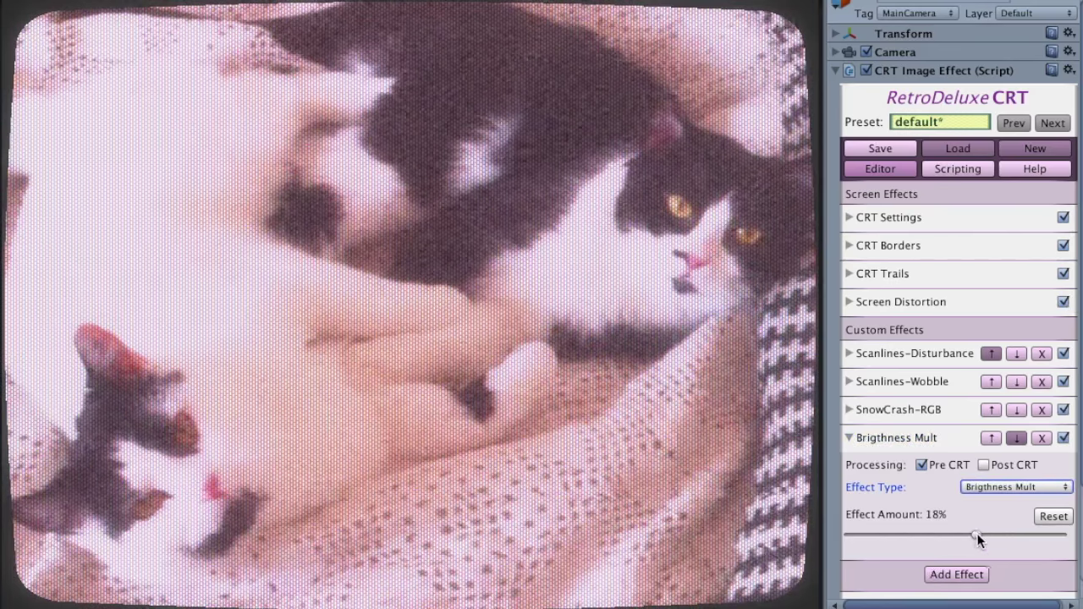
# Try an Effect Amount of 9% on the Brigthness Mult effect and reset the value.
pyautogui.moveTo(975, 534); pyautogui.dragTo(965, 535)
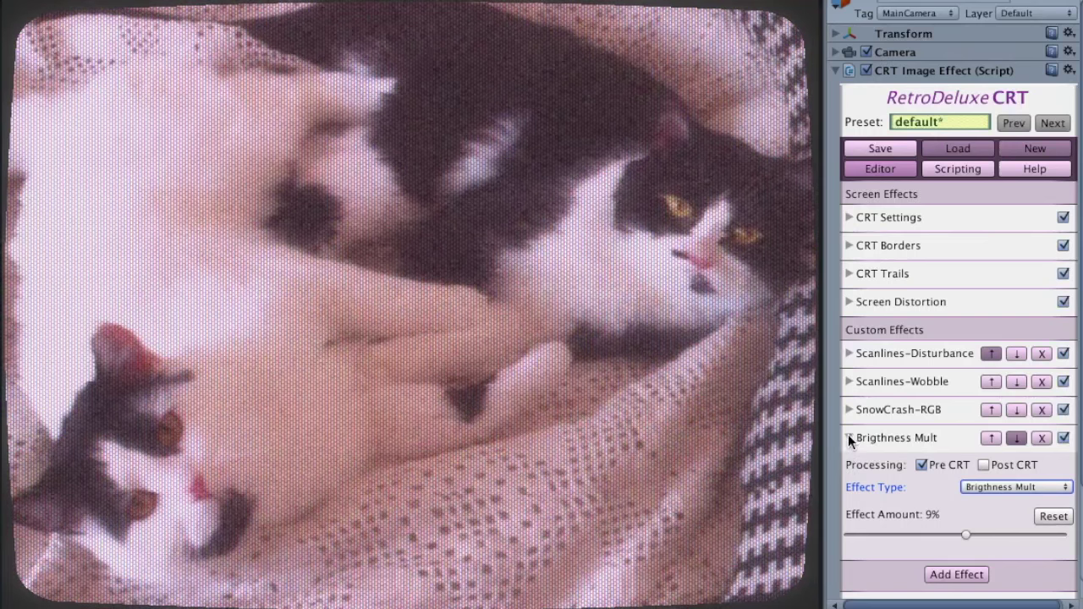
pyautogui.click(1058, 517)
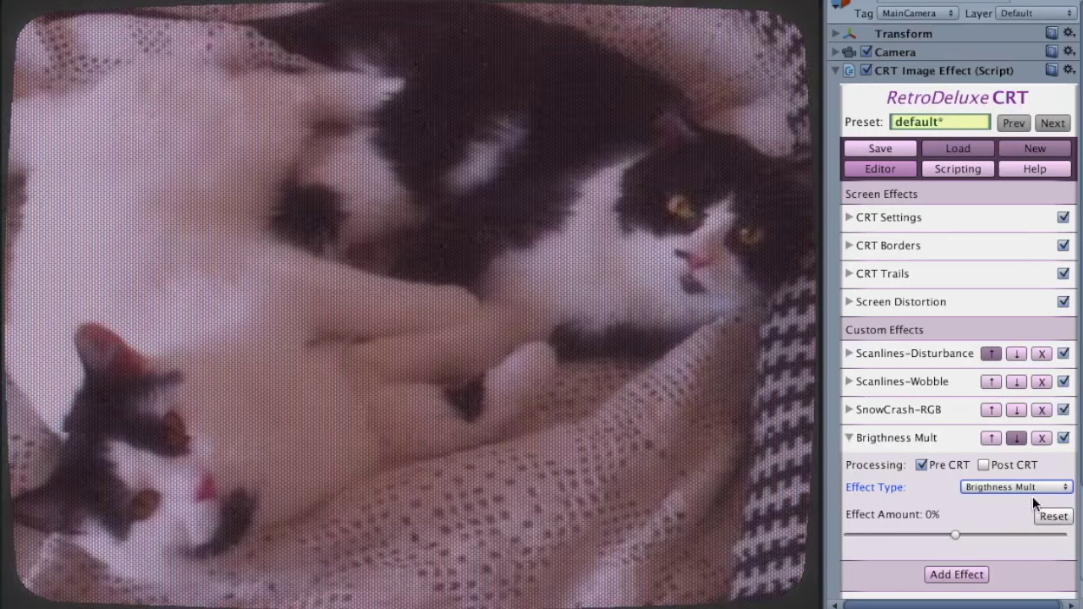
# Set the SnowCrash-RGB effect's Amount to 0% and collapse its settings.
pyautogui.click(849, 410)
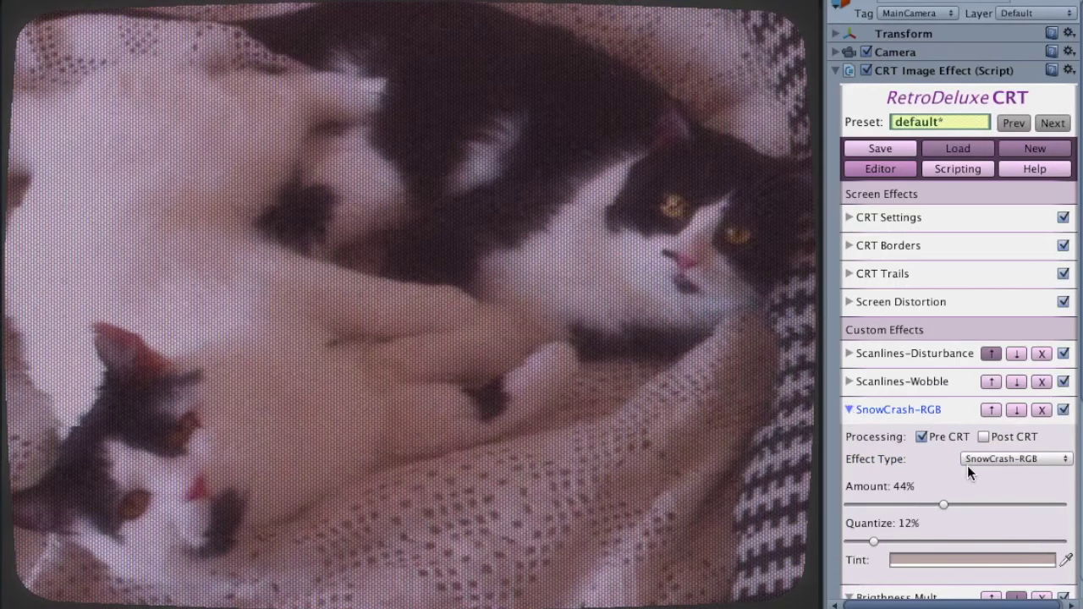
pyautogui.scroll(-3, 967, 465)
pyautogui.moveTo(943, 423); pyautogui.dragTo(822, 419)
pyautogui.click(847, 330)
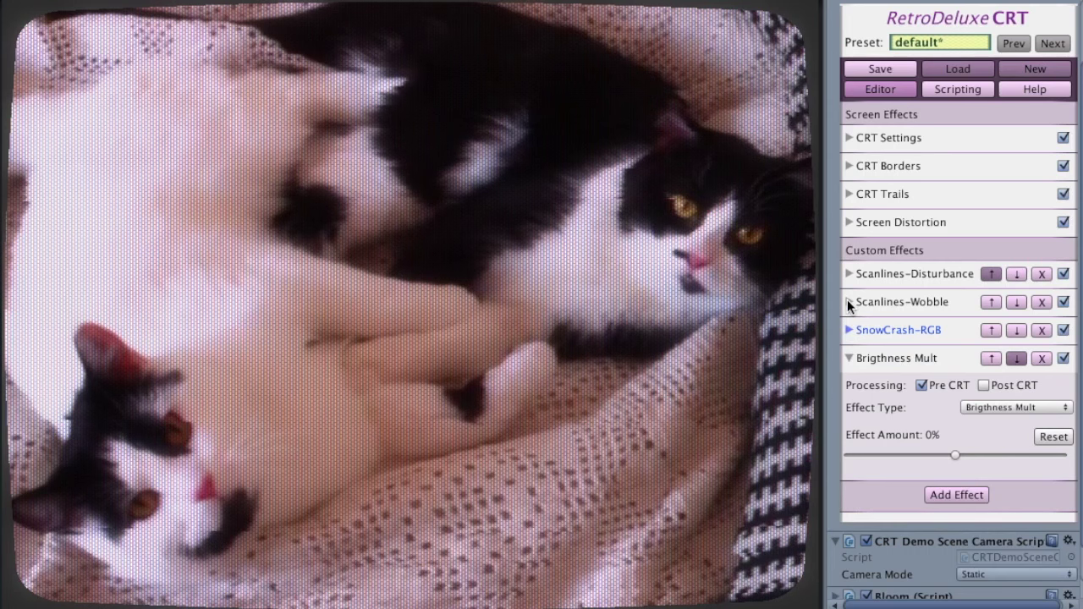
# Reset the Offset of Scanlines-Wobble and the Disturbance of Scanlines-Disturbance, and collapse all custom effects.
pyautogui.click(847, 302)
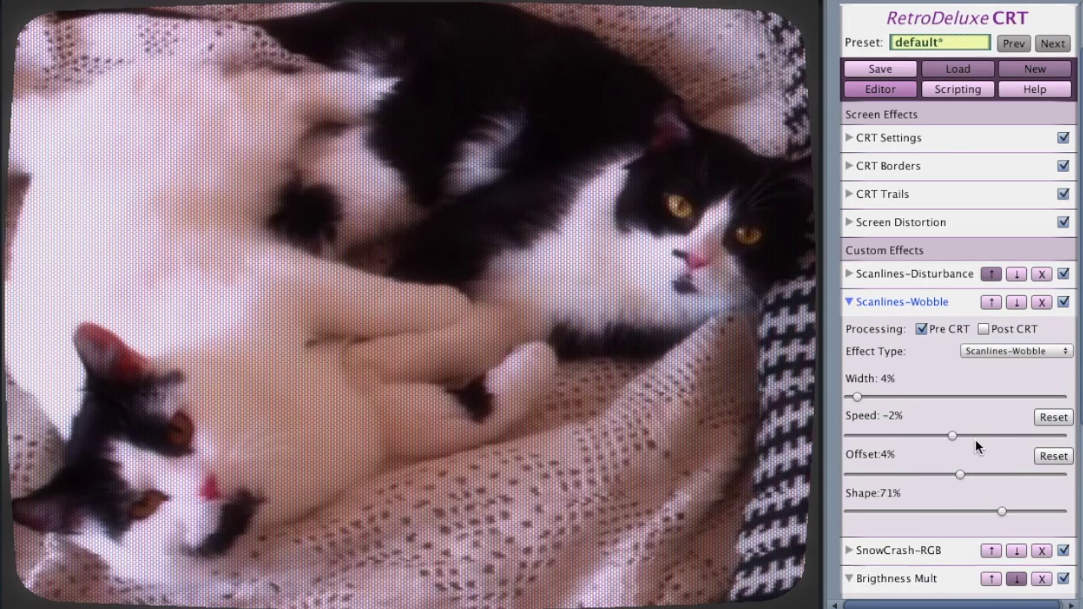
pyautogui.click(1053, 456)
pyautogui.click(847, 274)
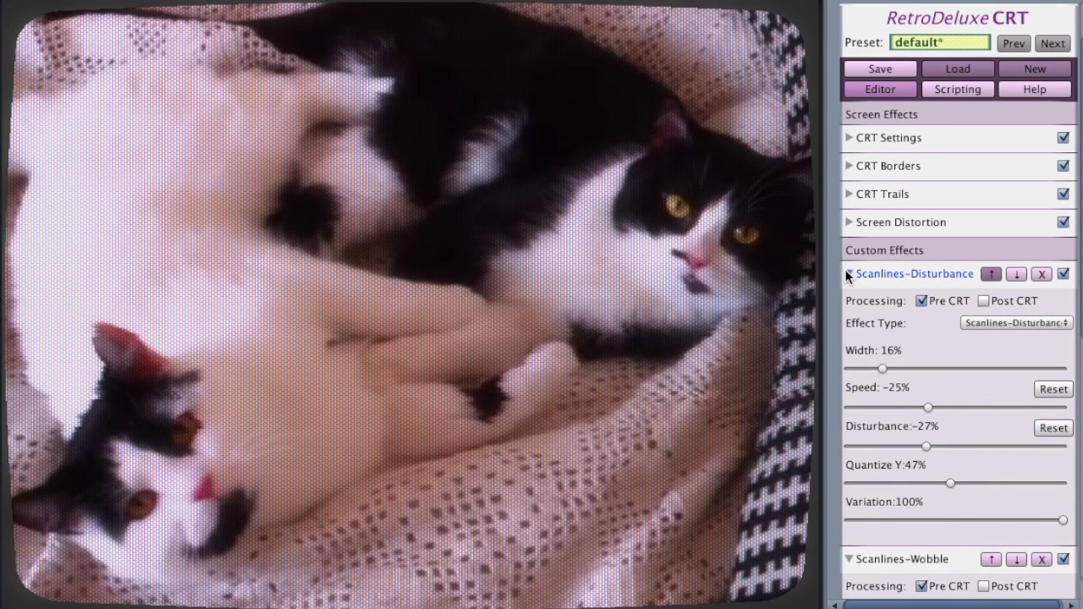
pyautogui.click(1053, 428)
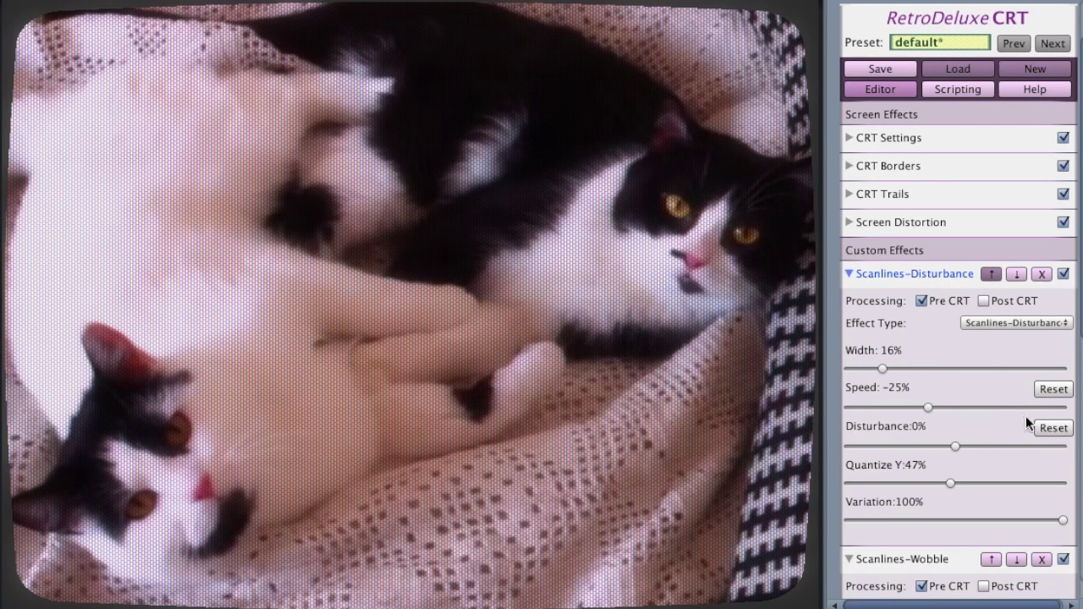
pyautogui.click(849, 274)
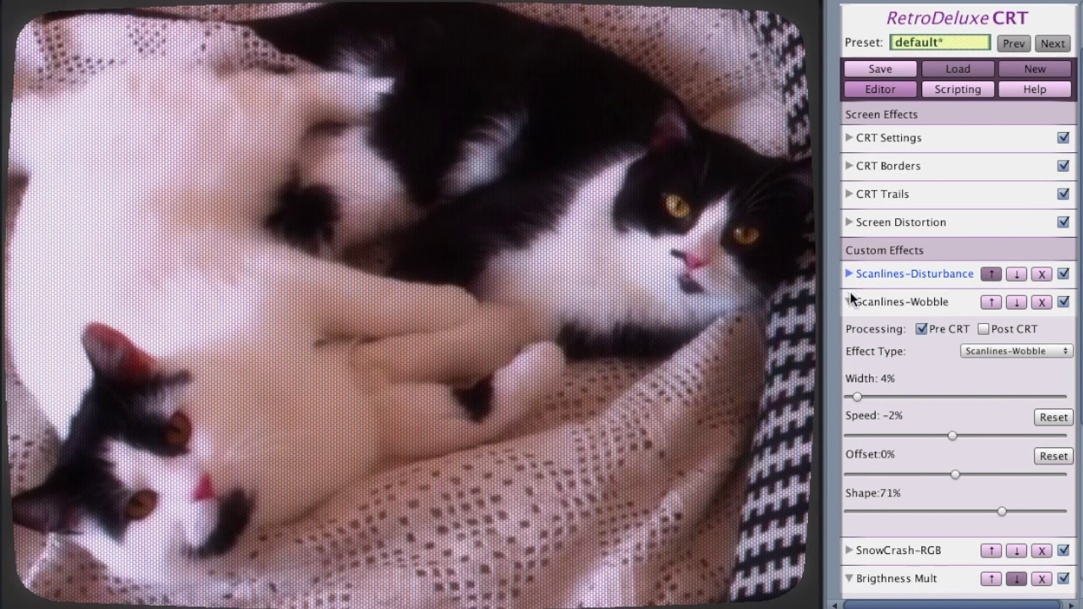
pyautogui.click(849, 301)
pyautogui.click(847, 356)
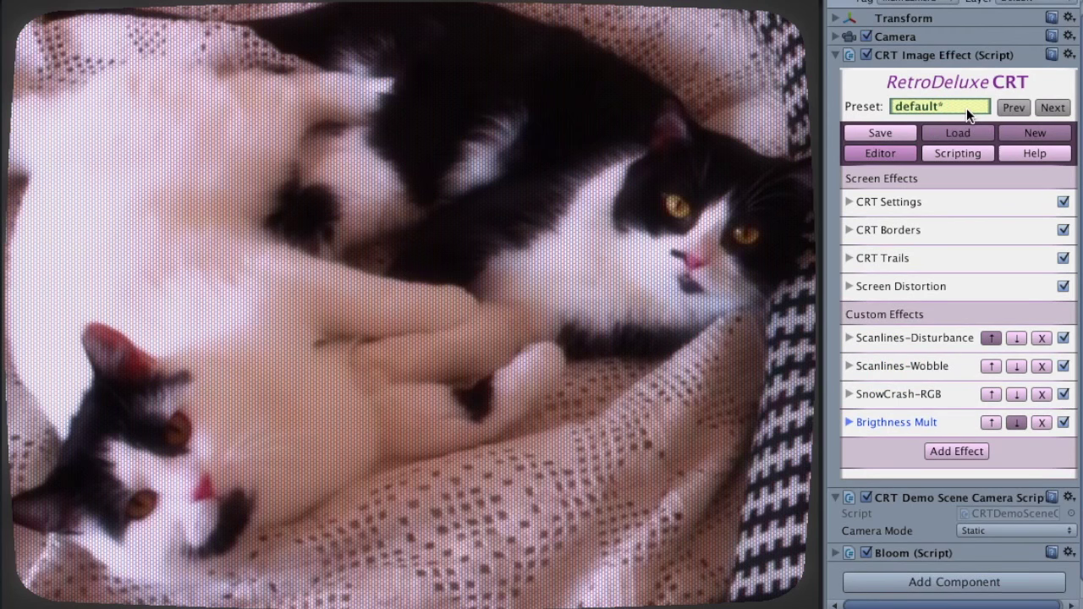
# Add a scripting Multi-Fader at 100% and link it to the Disturbance of Scanlines-Disturbance with an Add value of 49%.
pyautogui.click(961, 155)
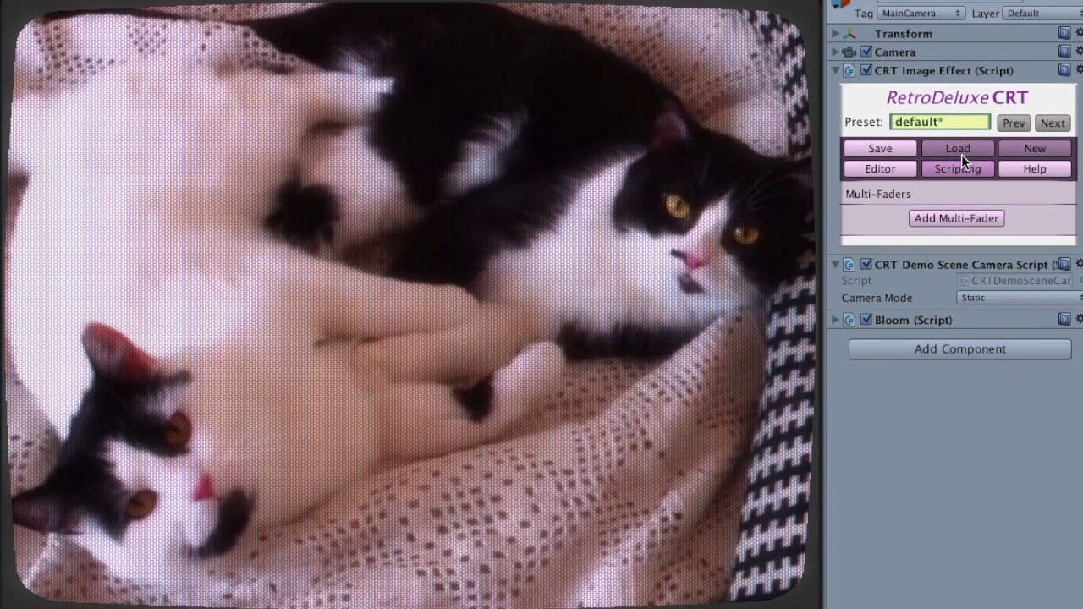
pyautogui.click(973, 217)
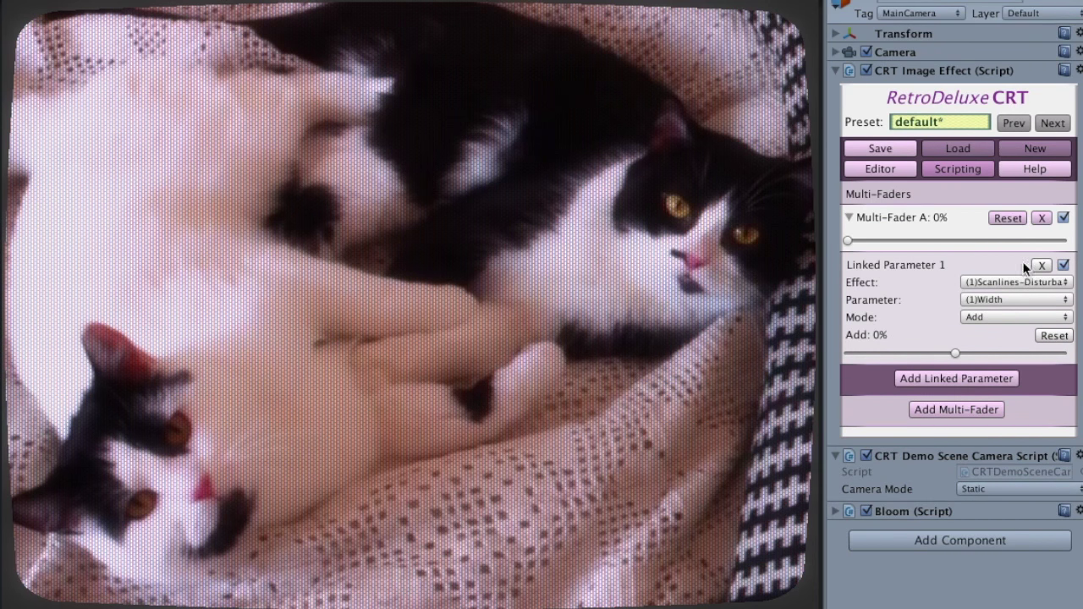
pyautogui.moveTo(848, 244); pyautogui.dragTo(808, 249)
pyautogui.click(988, 298)
pyautogui.click(998, 332)
pyautogui.moveTo(981, 241); pyautogui.dragTo(1065, 241)
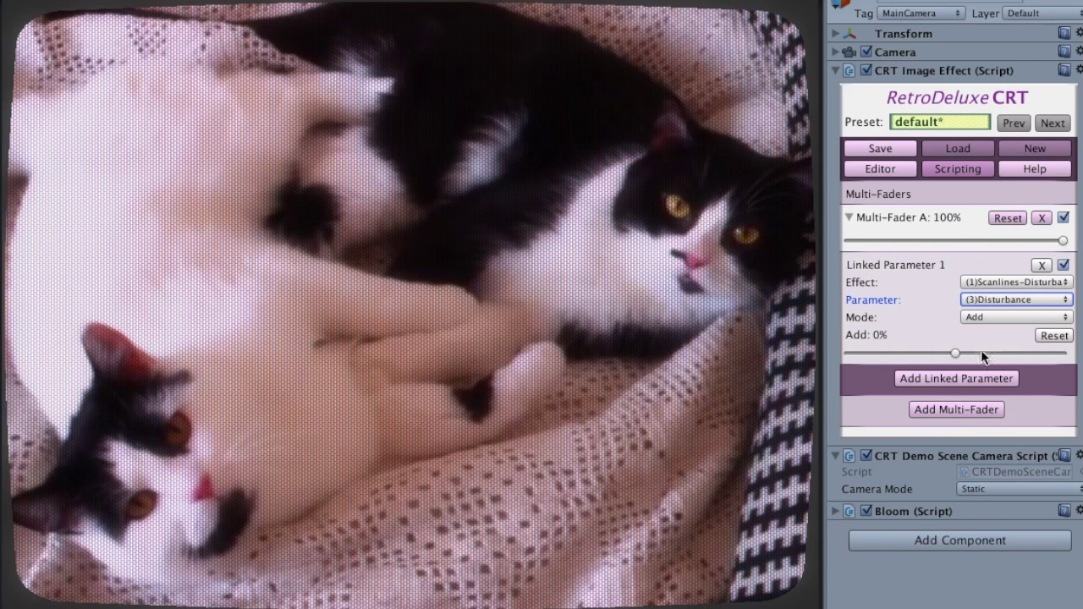
pyautogui.moveTo(955, 353); pyautogui.dragTo(1007, 354)
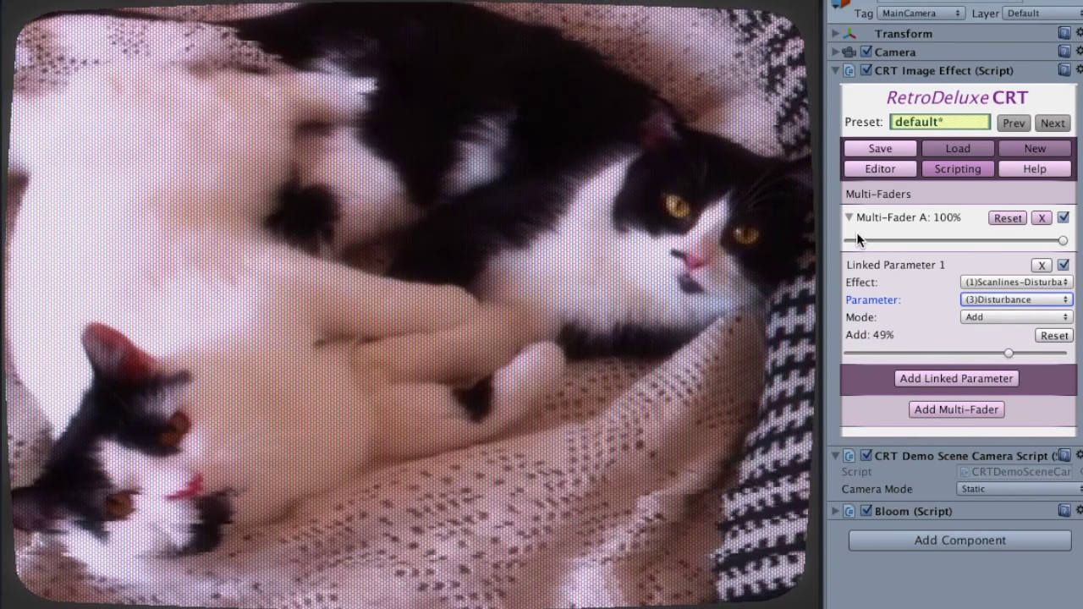
# Add a second linked parameter to Multi-Fader A for the SnowCrash-RGB Amount, with an Add value of 50%.
pyautogui.click(952, 380)
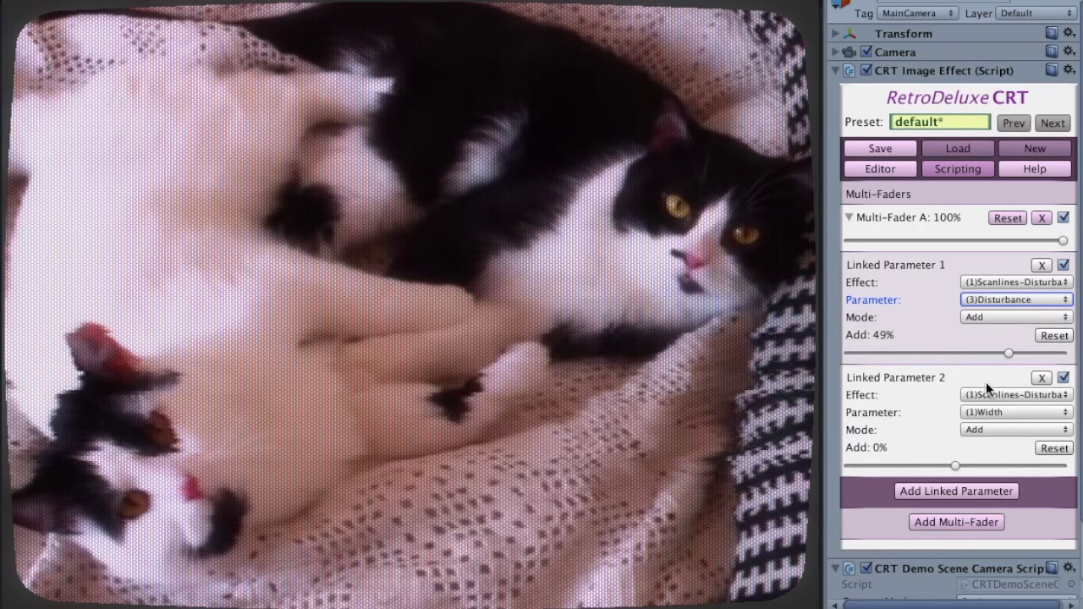
pyautogui.click(997, 394)
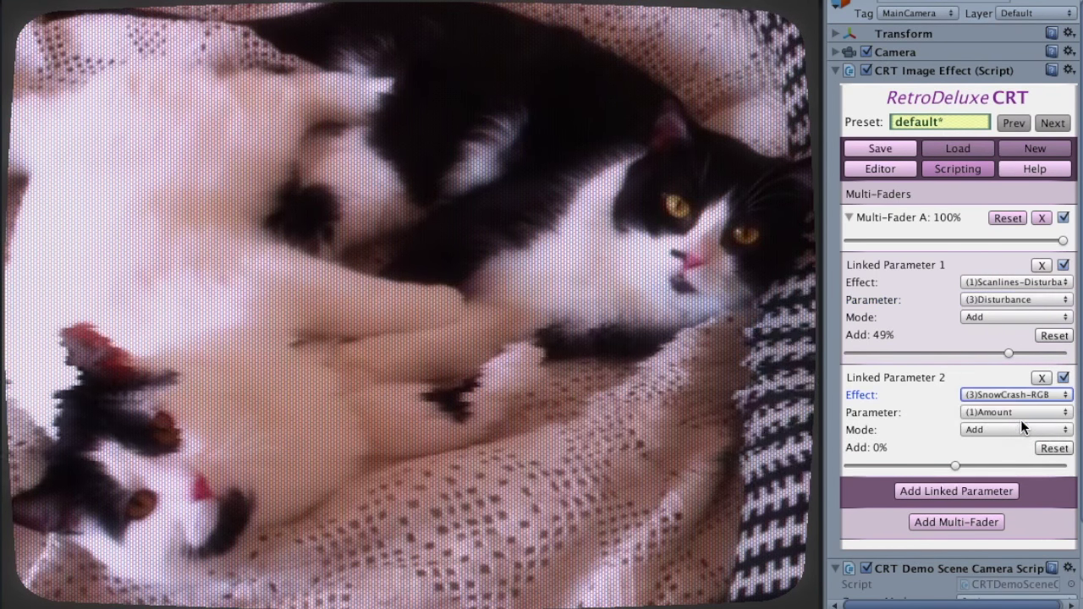
pyautogui.click(1021, 427)
pyautogui.moveTo(955, 466); pyautogui.dragTo(1009, 475)
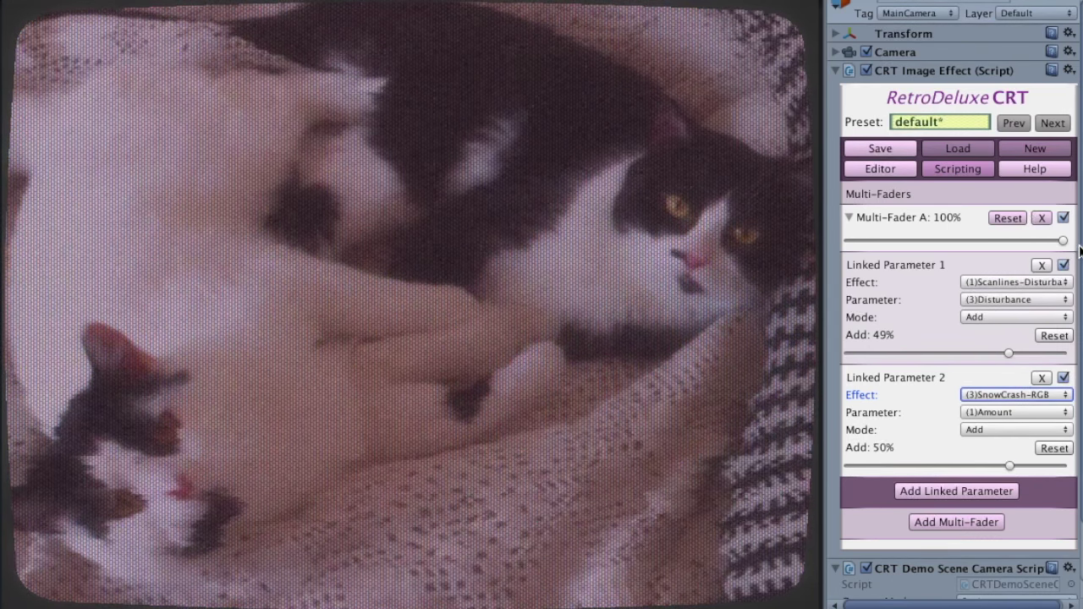
# Sweep Multi-Fader A between 100% and 0% to test its two linked parameters.
pyautogui.moveTo(1063, 242)
pyautogui.mouseDown()
pyautogui.moveTo(846, 238)
pyautogui.moveTo(1071, 245)
pyautogui.mouseUp()
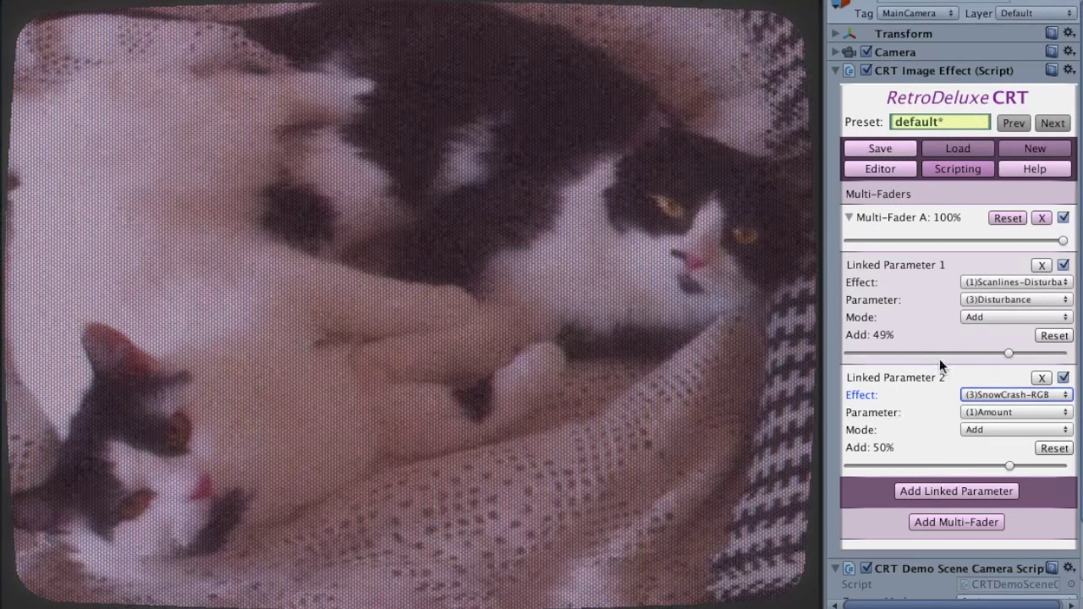
pyautogui.moveTo(1063, 243); pyautogui.dragTo(777, 235)
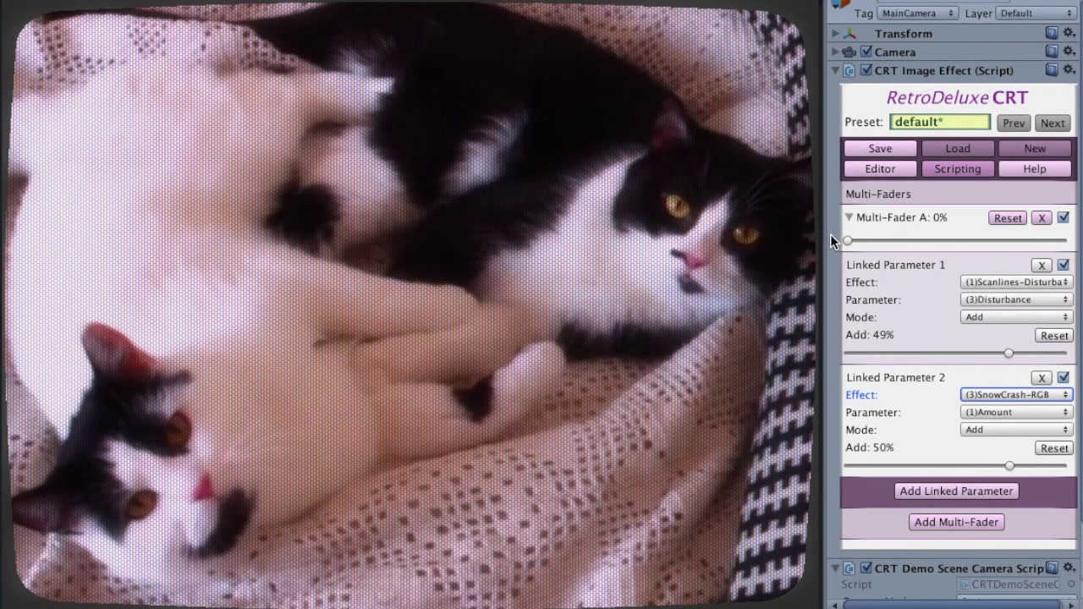
pyautogui.moveTo(843, 237); pyautogui.dragTo(904, 242)
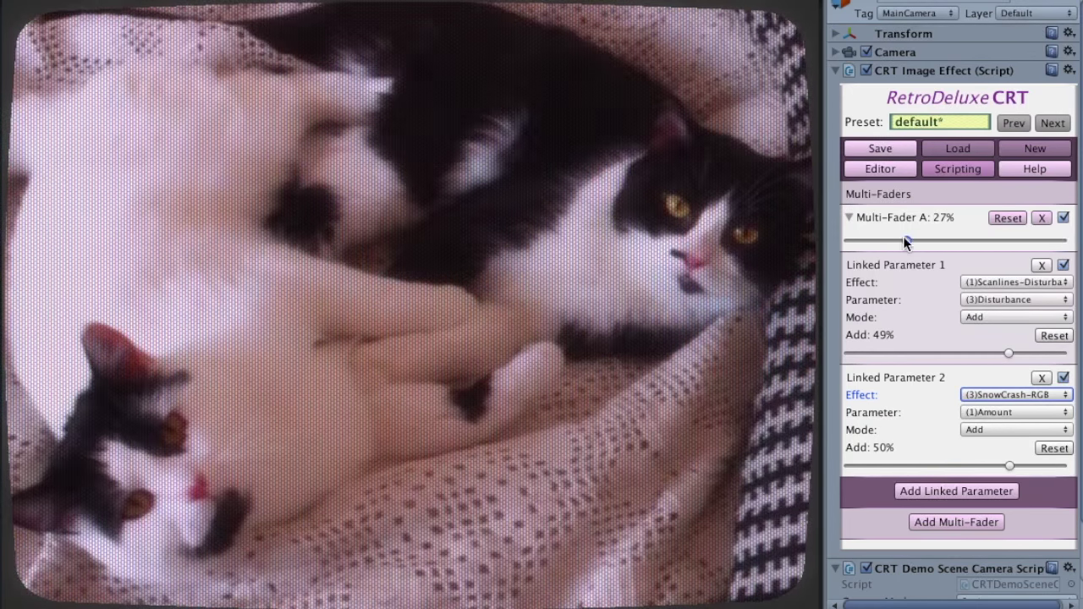
# Add a third linked parameter for Brigthness Mult's Effect Amount, raise Multi-Fader A to 100%, and set the parameter's Add to 11%.
pyautogui.click(976, 491)
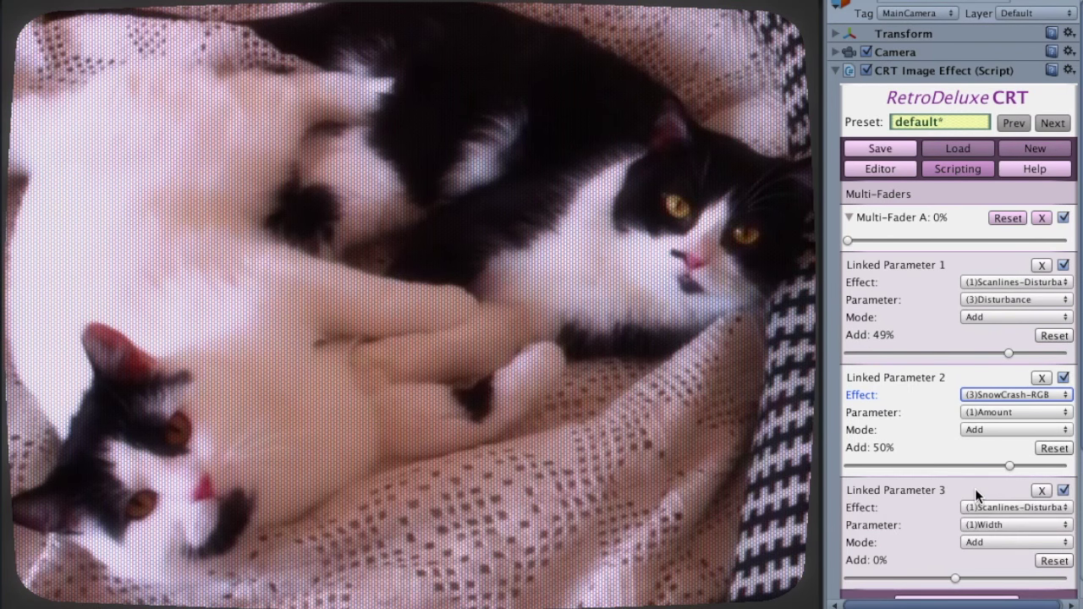
pyautogui.scroll(-5, 987, 468)
pyautogui.click(999, 381)
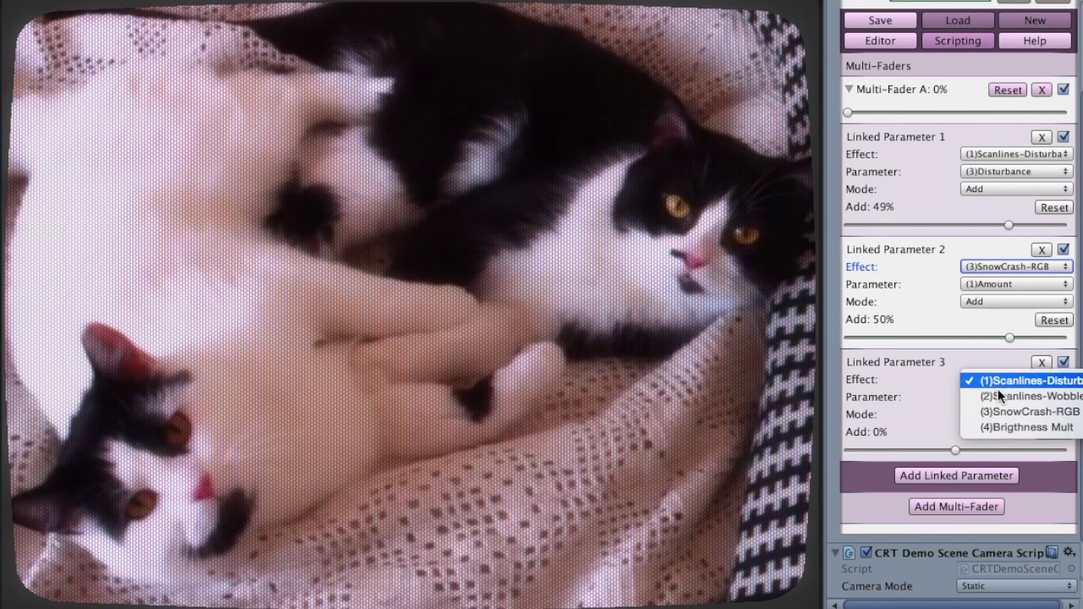
pyautogui.click(1008, 426)
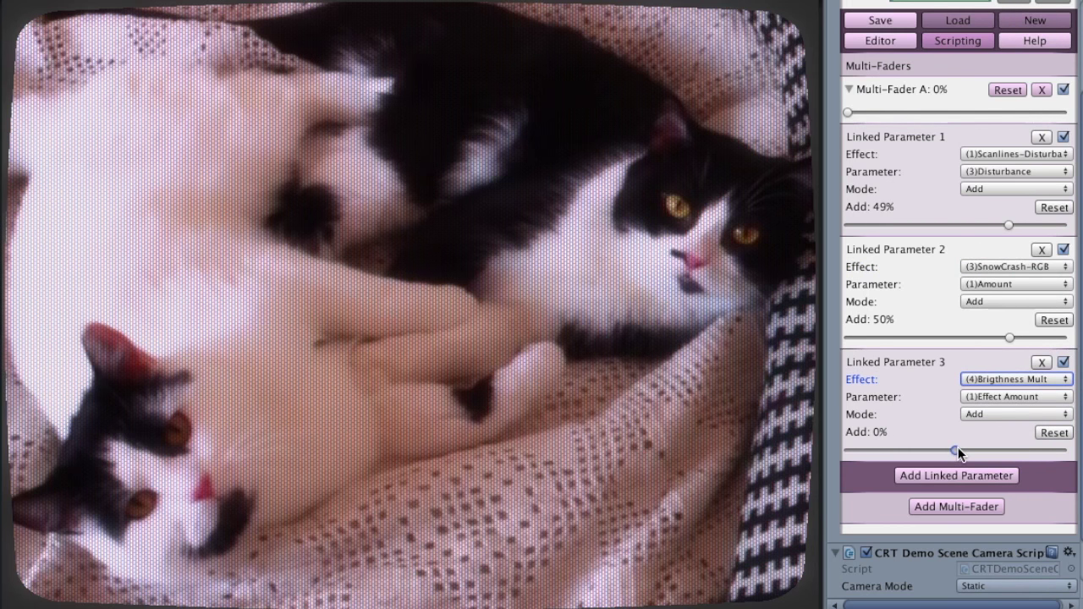
pyautogui.moveTo(1026, 112); pyautogui.dragTo(1066, 112)
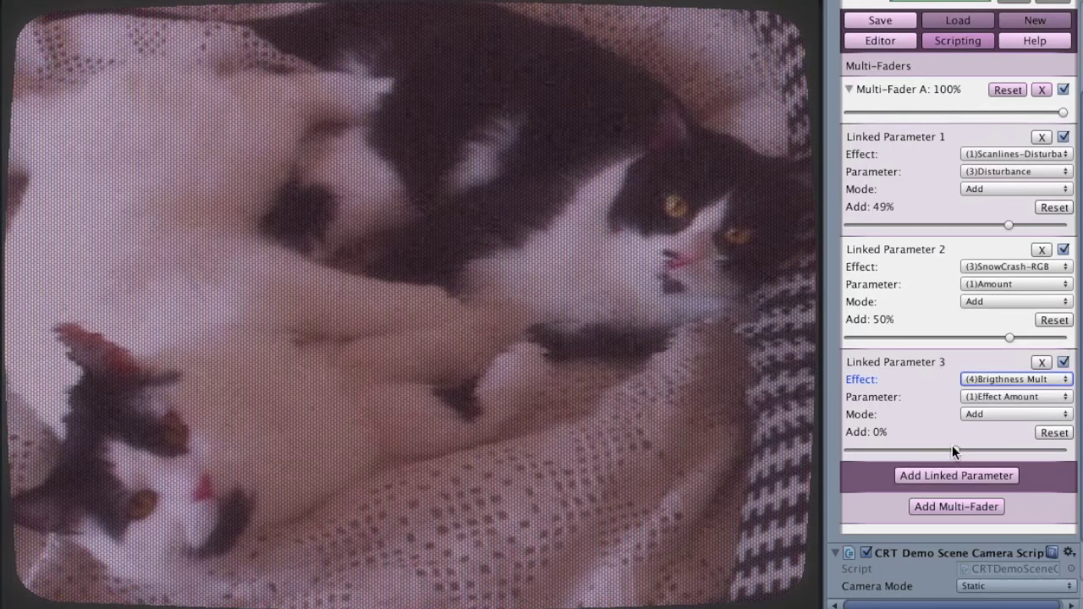
pyautogui.moveTo(961, 450); pyautogui.dragTo(970, 454)
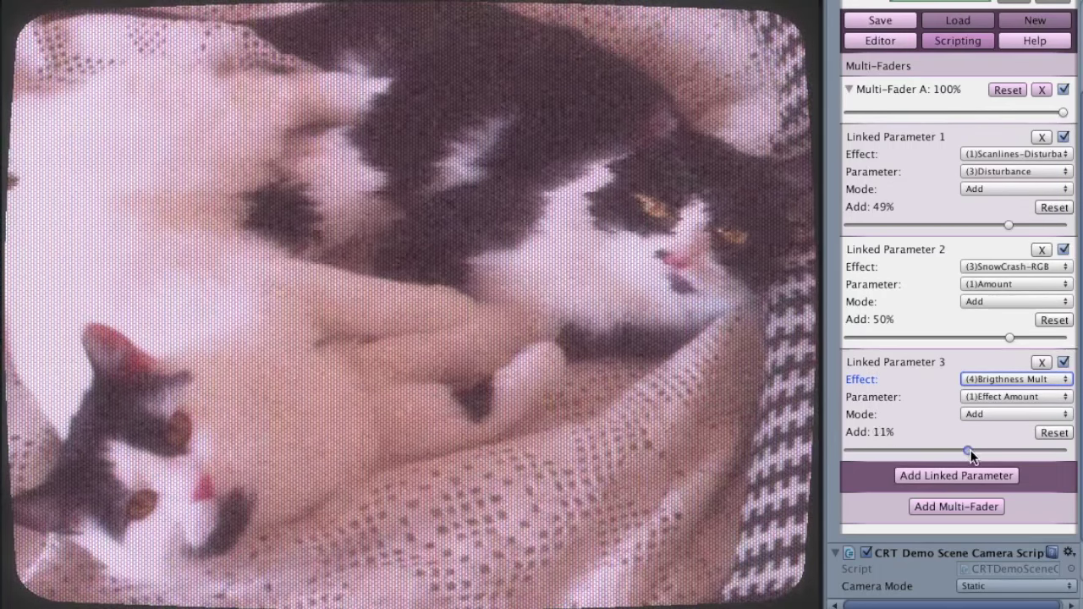
# In the effect editor, set SnowCrash-RGB's Quantize to 44% and its Tint to white (FFFFFFFF), and collapse the effect.
pyautogui.click(892, 39)
pyautogui.click(850, 393)
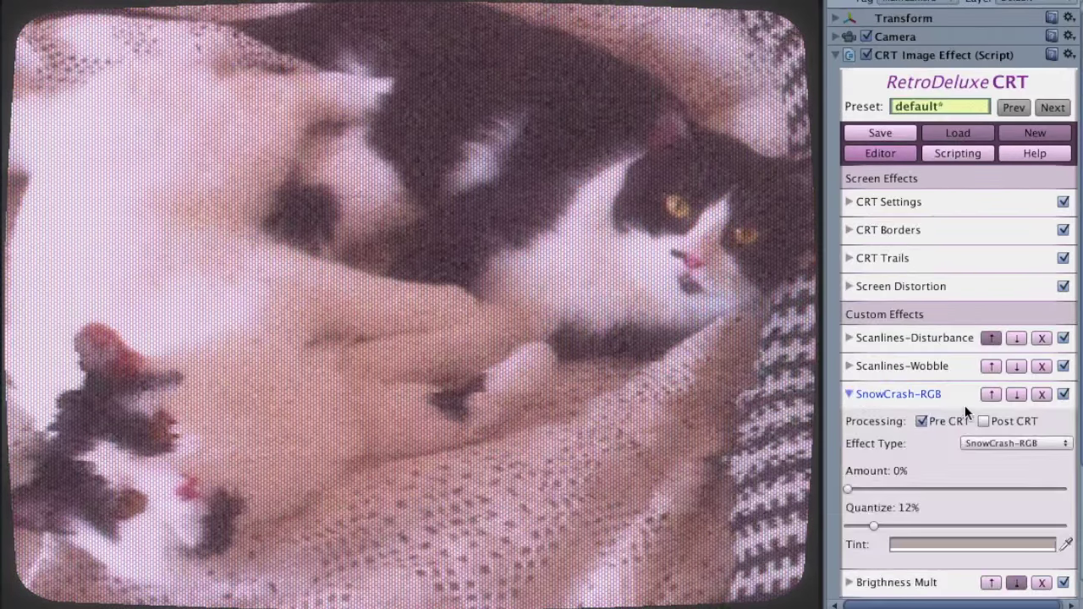
pyautogui.scroll(-3, 965, 405)
pyautogui.moveTo(873, 407); pyautogui.dragTo(944, 407)
pyautogui.click(916, 425)
pyautogui.moveTo(886, 211); pyautogui.dragTo(839, 158)
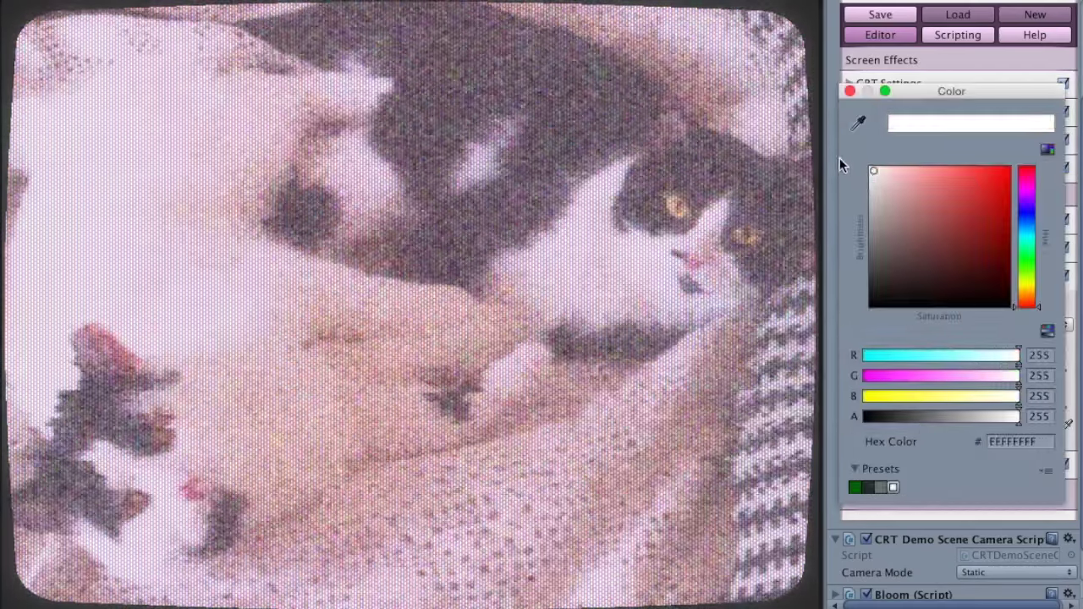
pyautogui.click(849, 91)
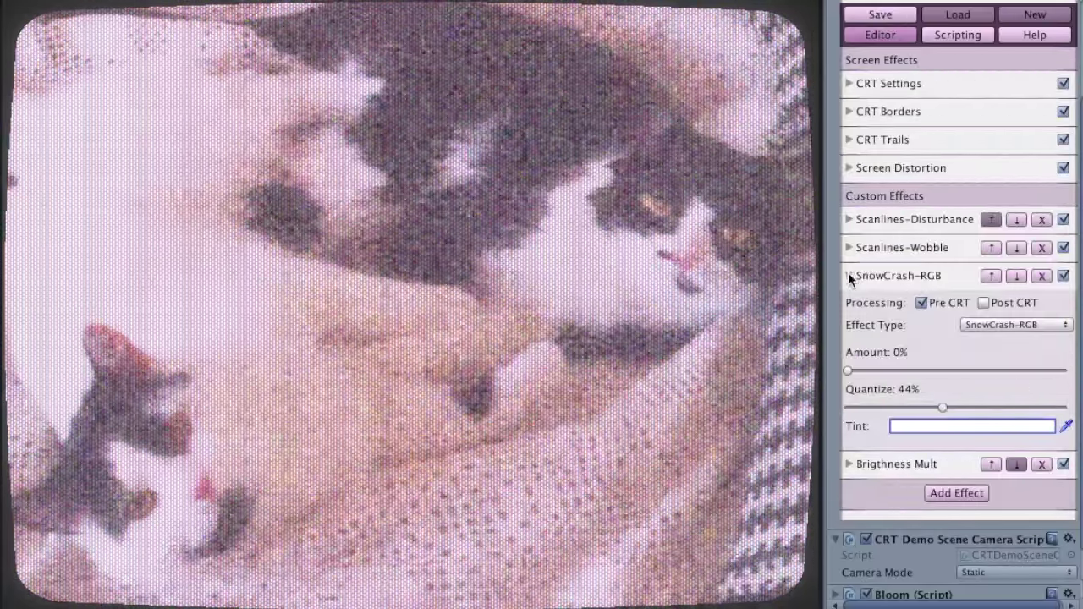
pyautogui.click(848, 272)
# Set Scanlines-Disturbance to Width 24%, Speed -4%, Quantize Y 26% and Variation 76%, and collapse its settings.
pyautogui.click(848, 337)
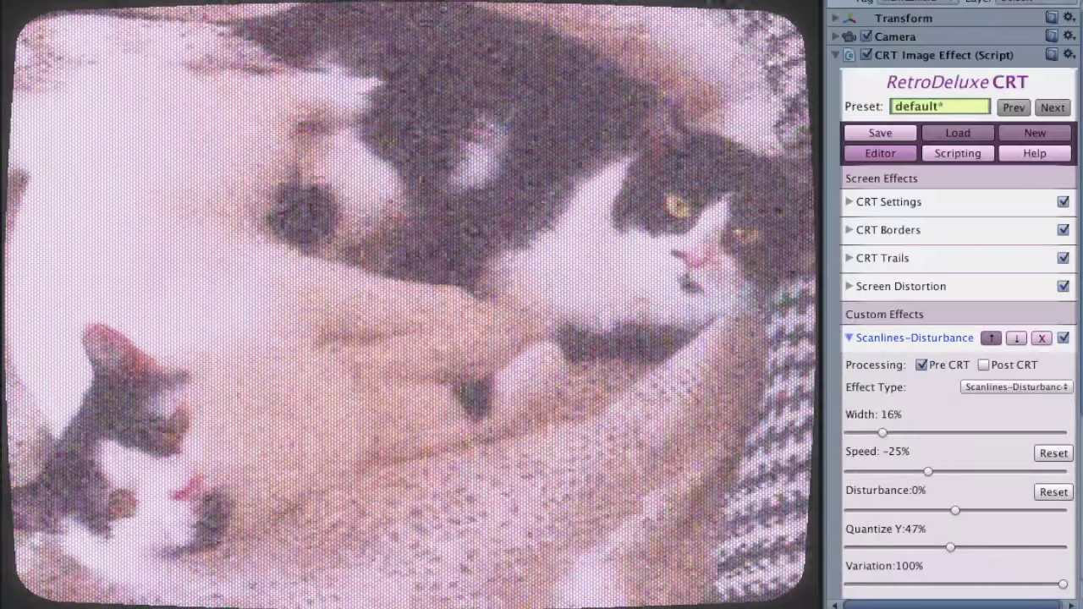
pyautogui.click(1053, 453)
pyautogui.scroll(-2, 980, 452)
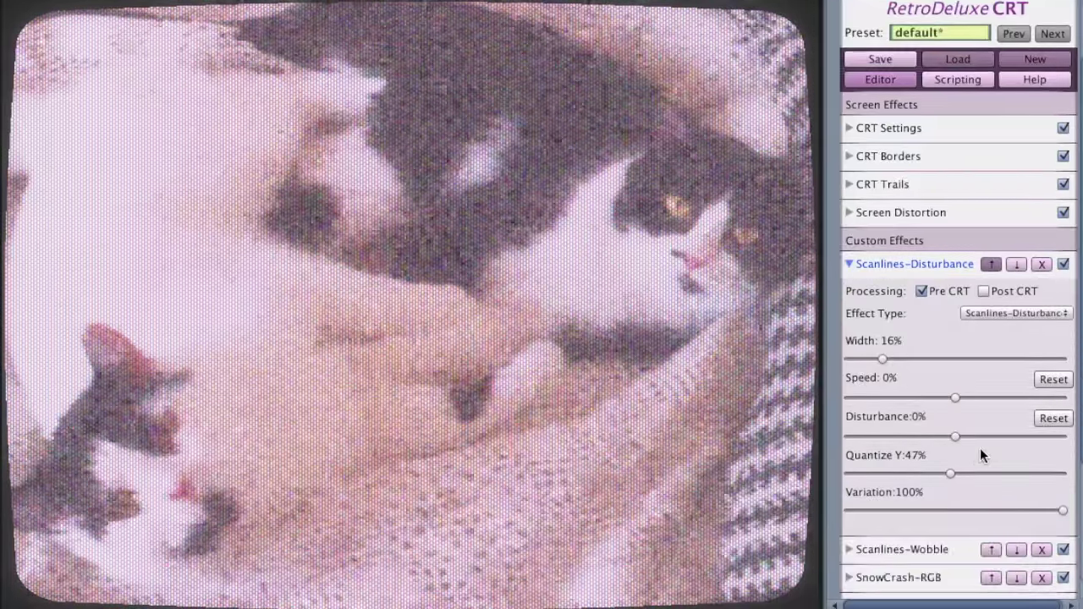
pyautogui.moveTo(959, 397); pyautogui.dragTo(953, 397)
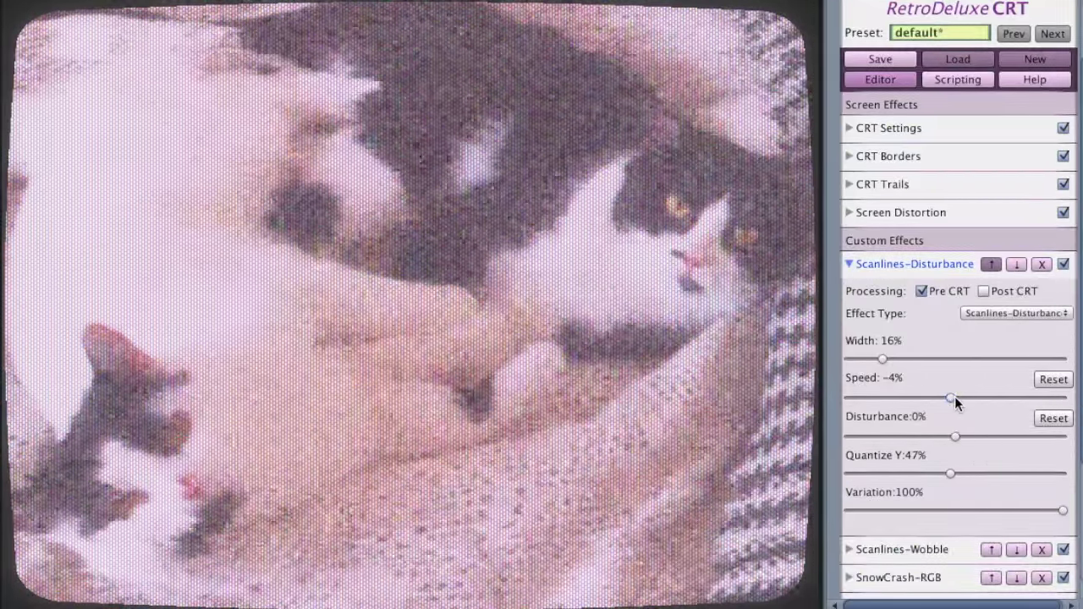
pyautogui.moveTo(946, 474); pyautogui.dragTo(904, 474)
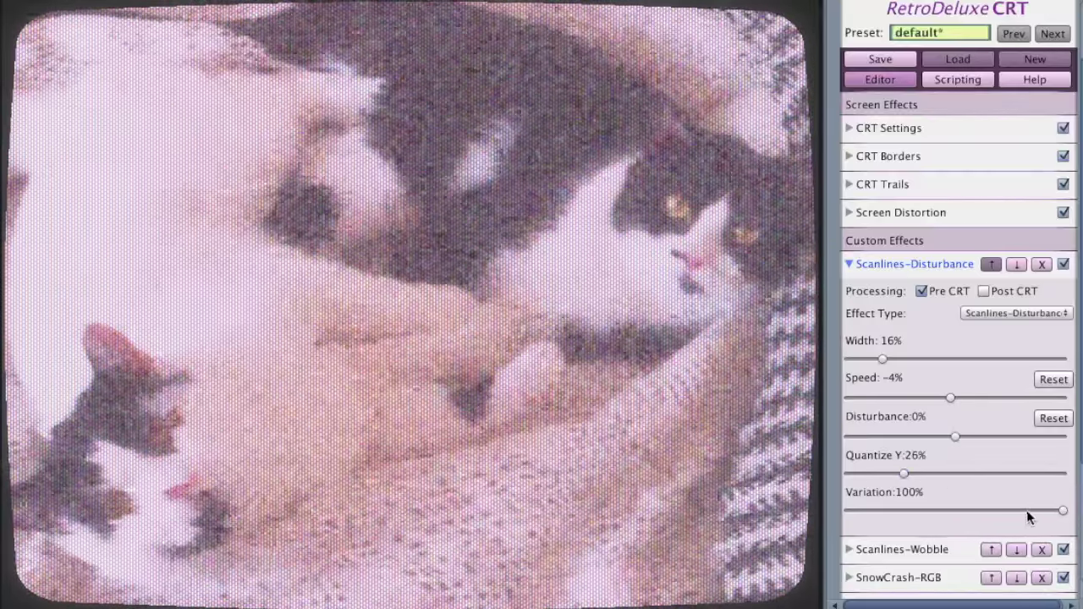
pyautogui.moveTo(1026, 510); pyautogui.dragTo(1013, 510)
pyautogui.moveTo(883, 357); pyautogui.dragTo(902, 357)
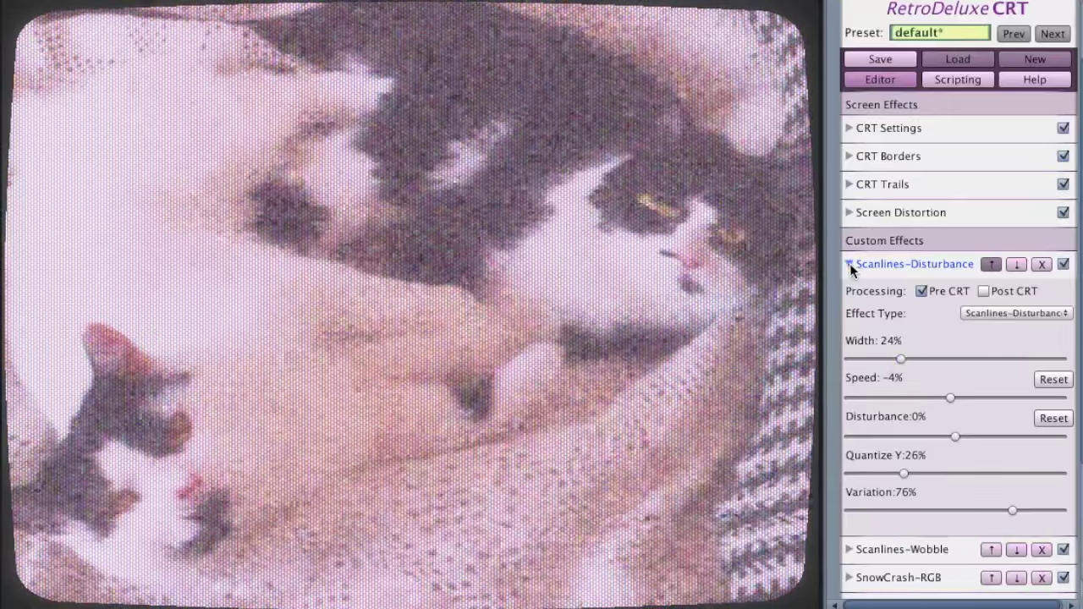
pyautogui.click(849, 263)
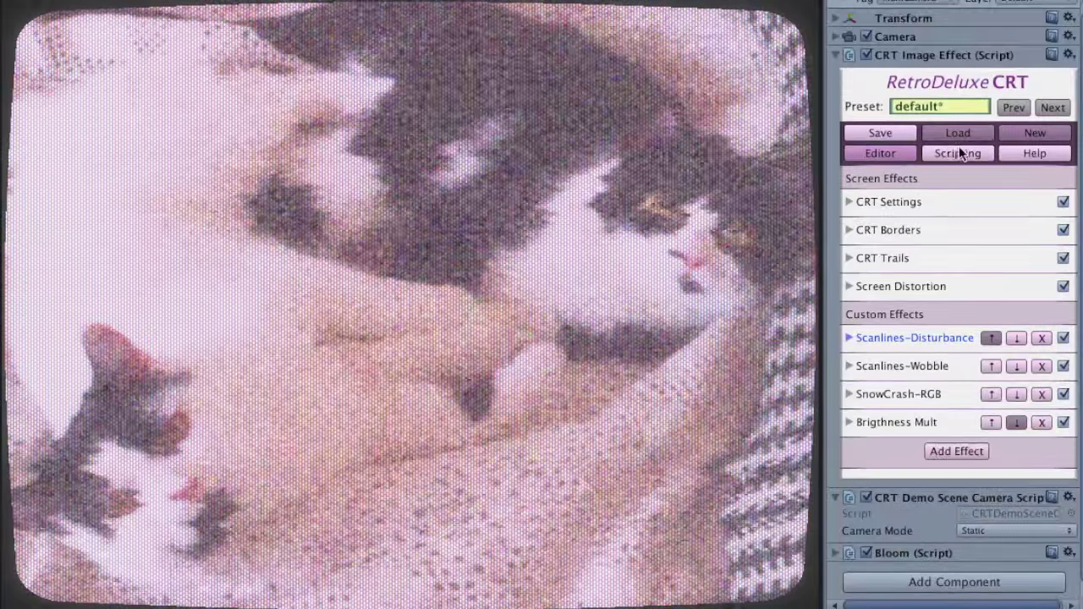
# Set Linked Parameter 2's Add to 31% and Linked Parameter 1's to 100%, lower Multi-Fader A to 0%, and return to the effect editor.
pyautogui.click(960, 151)
pyautogui.scroll(-5, 920, 341)
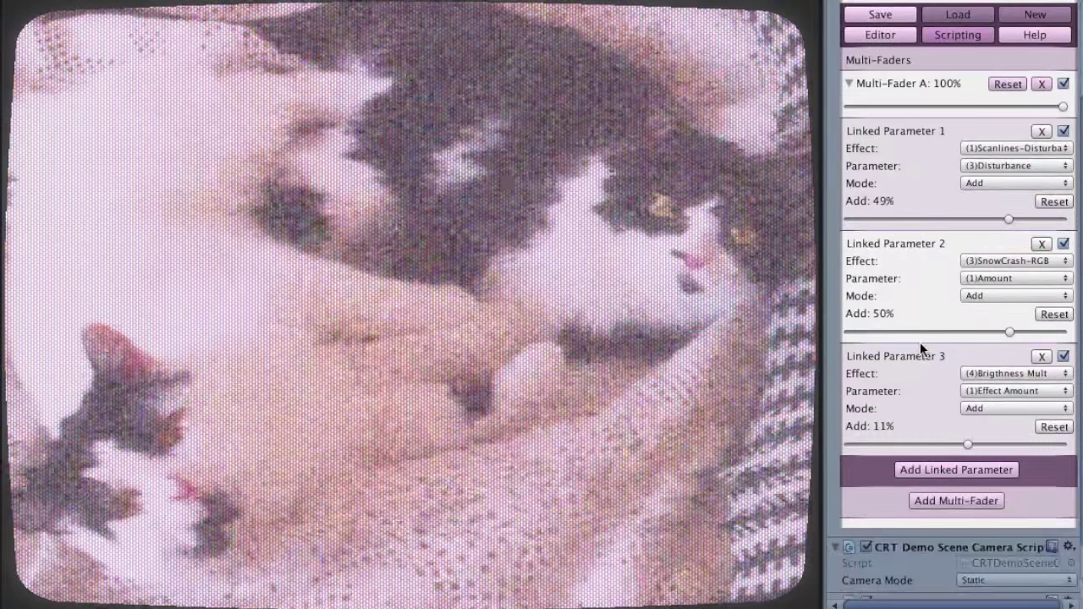
pyautogui.moveTo(1010, 331); pyautogui.dragTo(989, 332)
pyautogui.moveTo(1008, 219); pyautogui.dragTo(1068, 219)
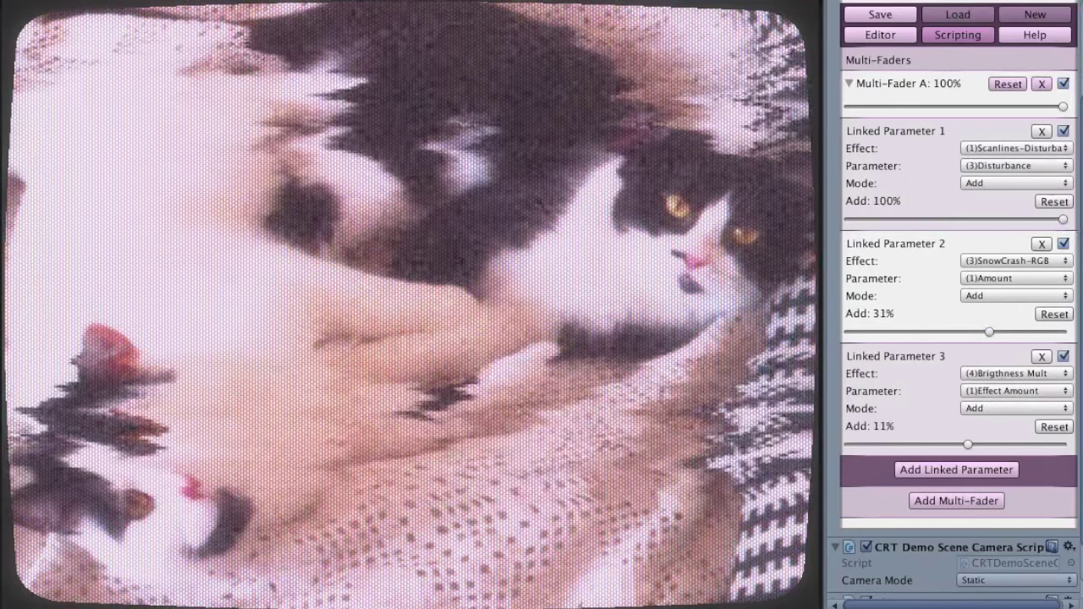
pyautogui.moveTo(1058, 109); pyautogui.dragTo(822, 112)
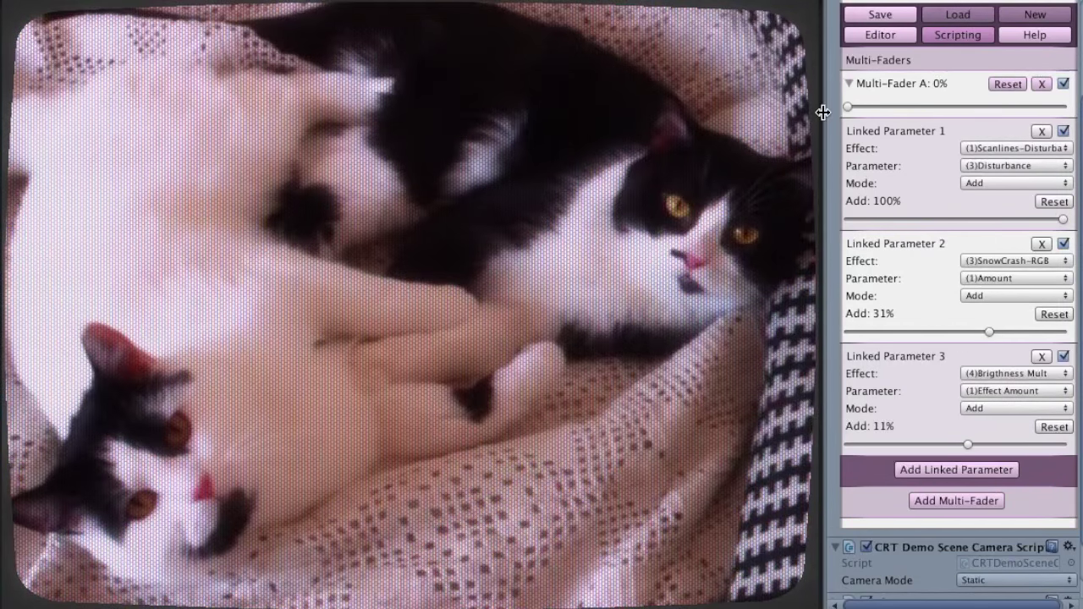
pyautogui.click(887, 41)
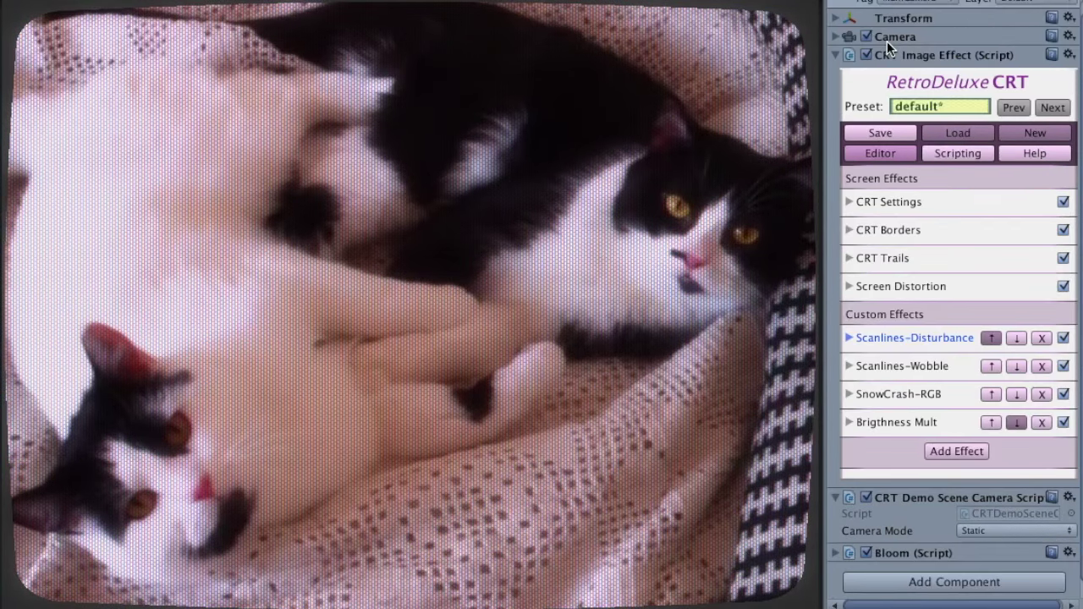
# Add a fifth custom effect, set its Effect Type to Tint Vingette, and enable it.
pyautogui.click(957, 452)
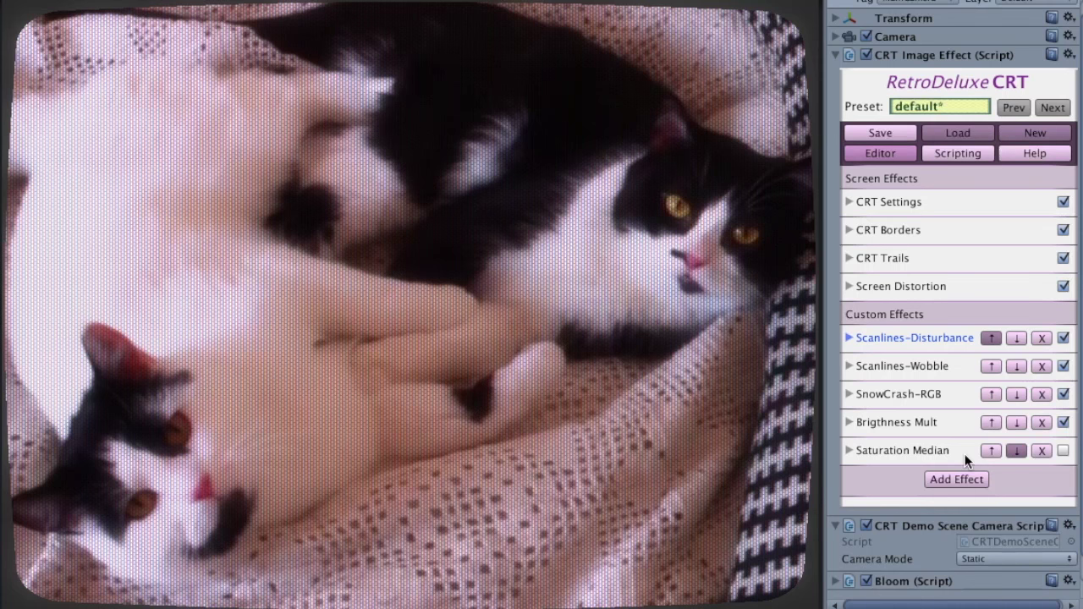
pyautogui.click(847, 451)
pyautogui.click(1034, 497)
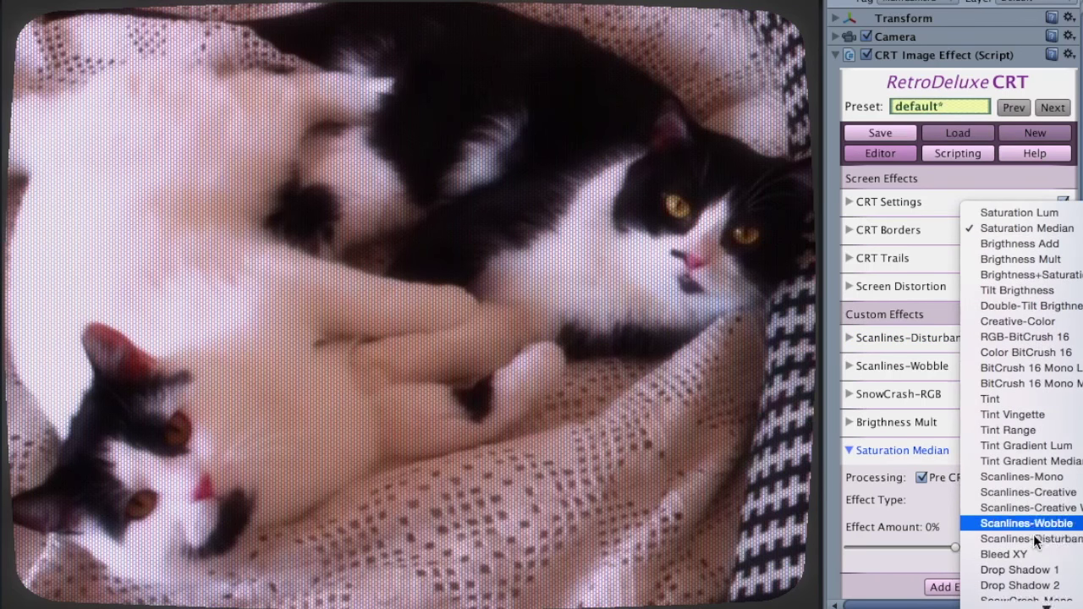
pyautogui.click(1040, 414)
pyautogui.scroll(-5, 926, 423)
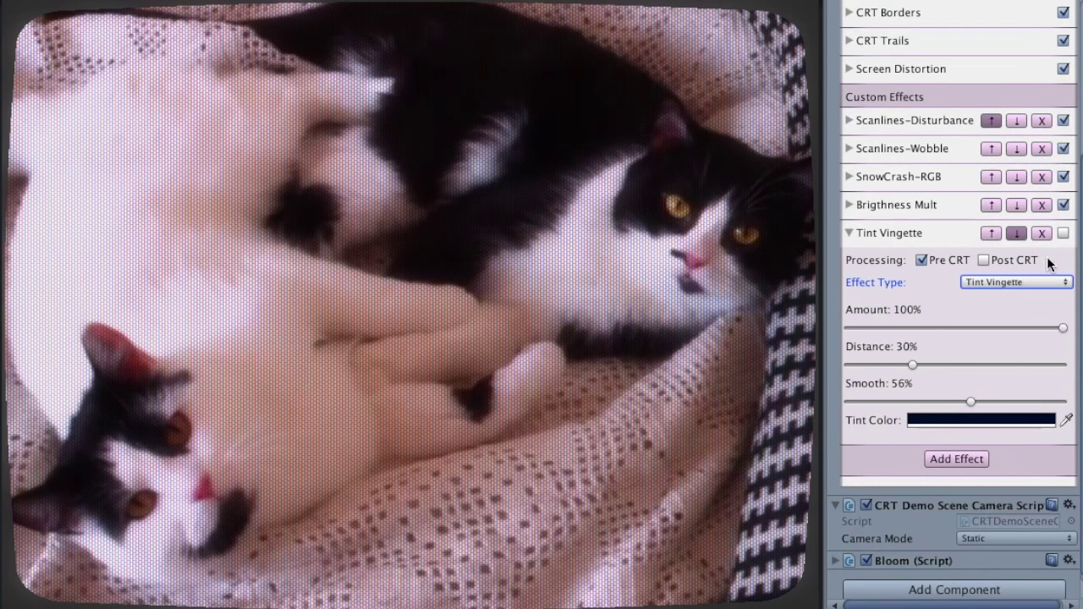
pyautogui.click(1063, 233)
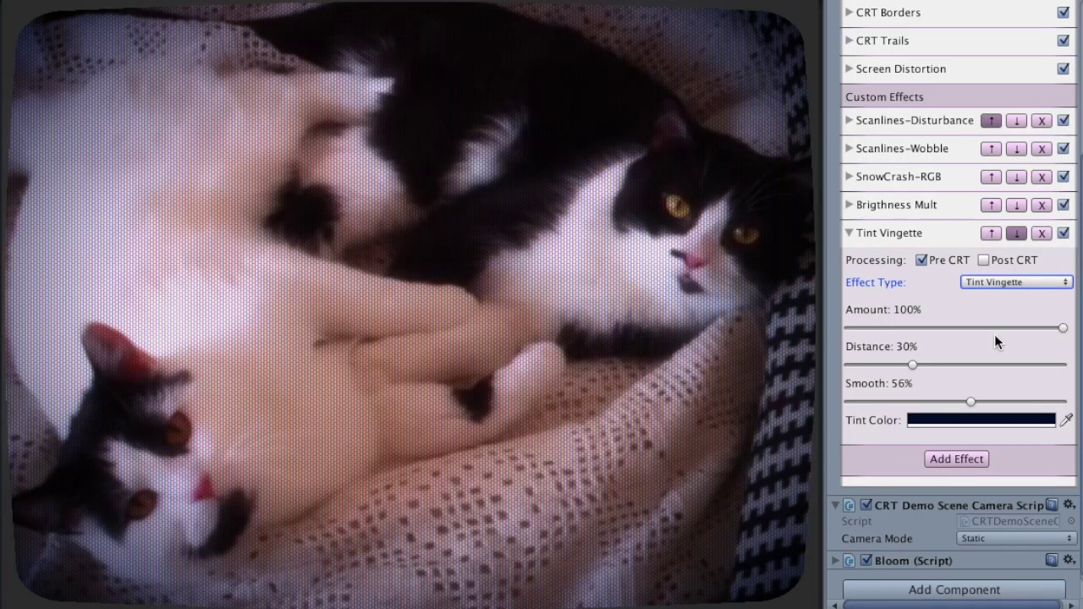
# Set Tint Vingette's Smooth to 59% and its Distance to 52%.
pyautogui.moveTo(911, 364)
pyautogui.mouseDown()
pyautogui.moveTo(933, 364)
pyautogui.moveTo(891, 364)
pyautogui.moveTo(910, 365)
pyautogui.mouseUp()
pyautogui.moveTo(968, 403)
pyautogui.mouseDown()
pyautogui.moveTo(889, 401)
pyautogui.moveTo(977, 401)
pyautogui.mouseUp()
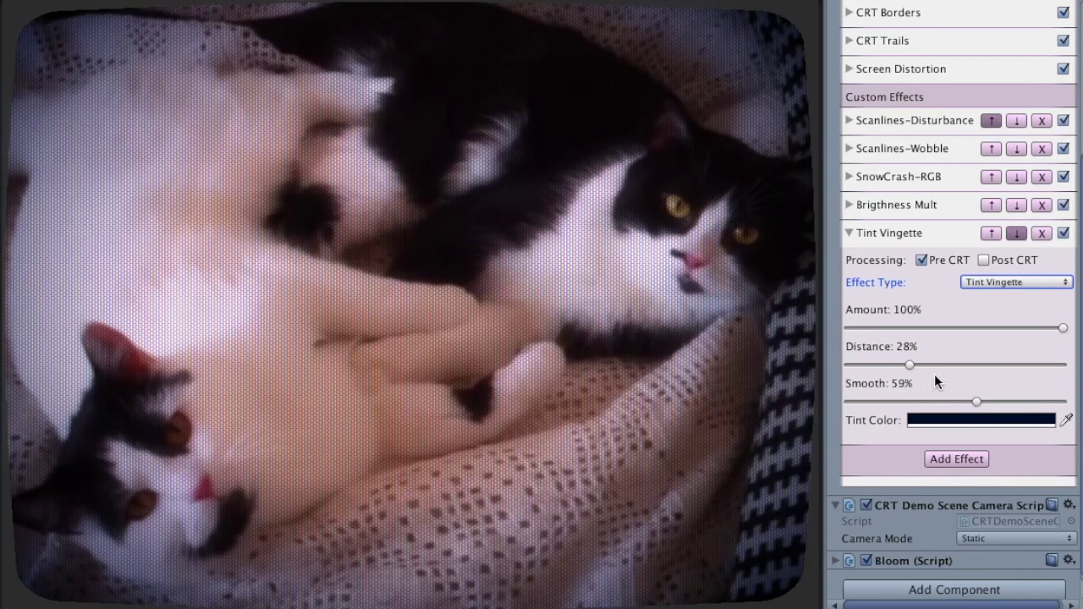
pyautogui.moveTo(909, 365); pyautogui.dragTo(962, 366)
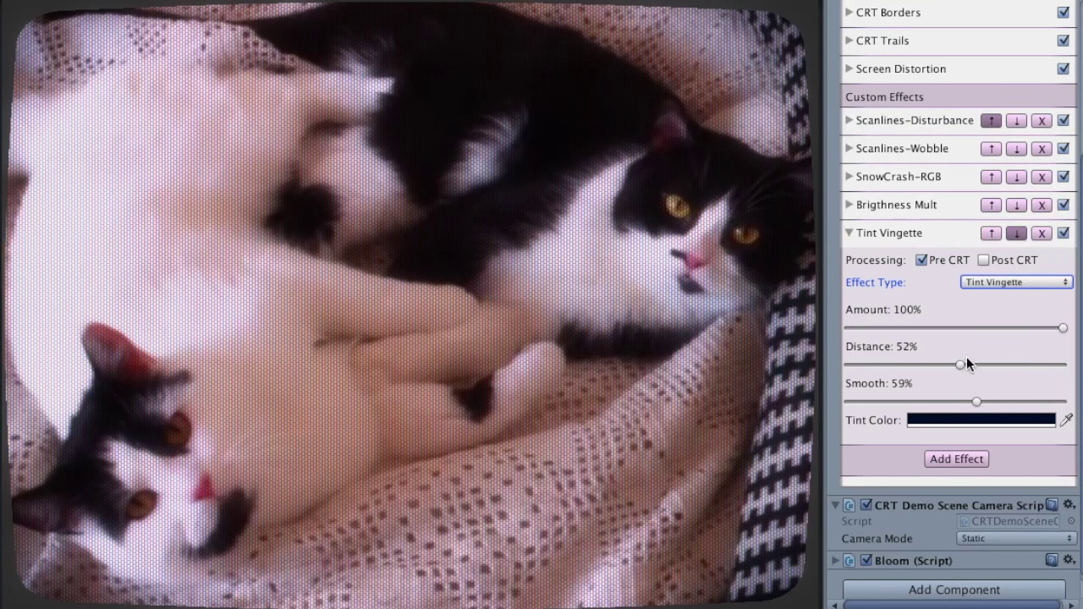
# Switch to the scripting settings, collapse Multi-Fader A, and add Multi-Fader B.
pyautogui.scroll(5, 1003, 345)
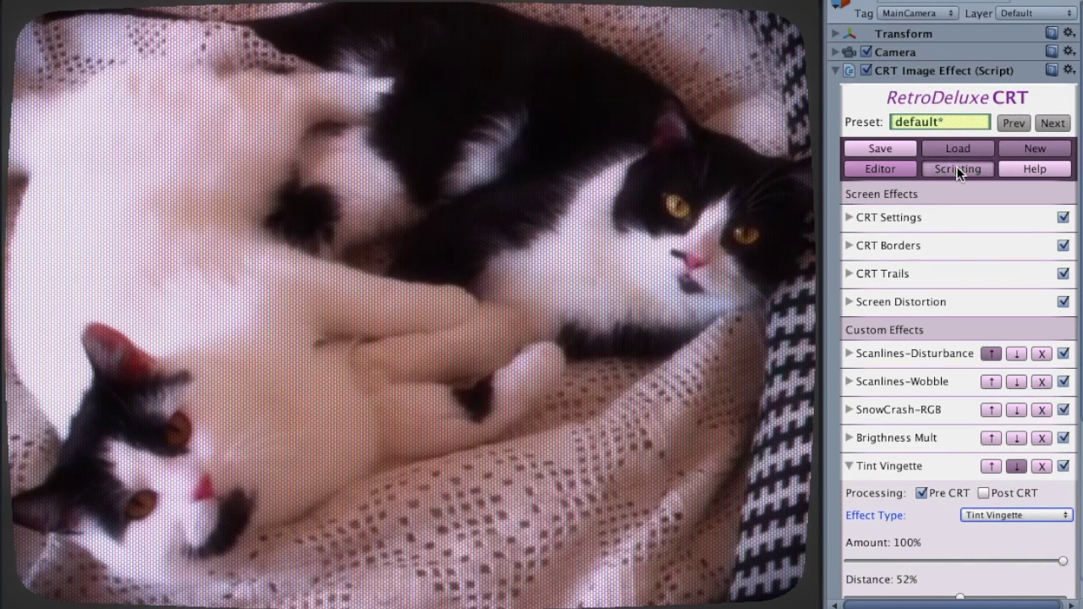
pyautogui.click(957, 170)
pyautogui.scroll(-4, 941, 348)
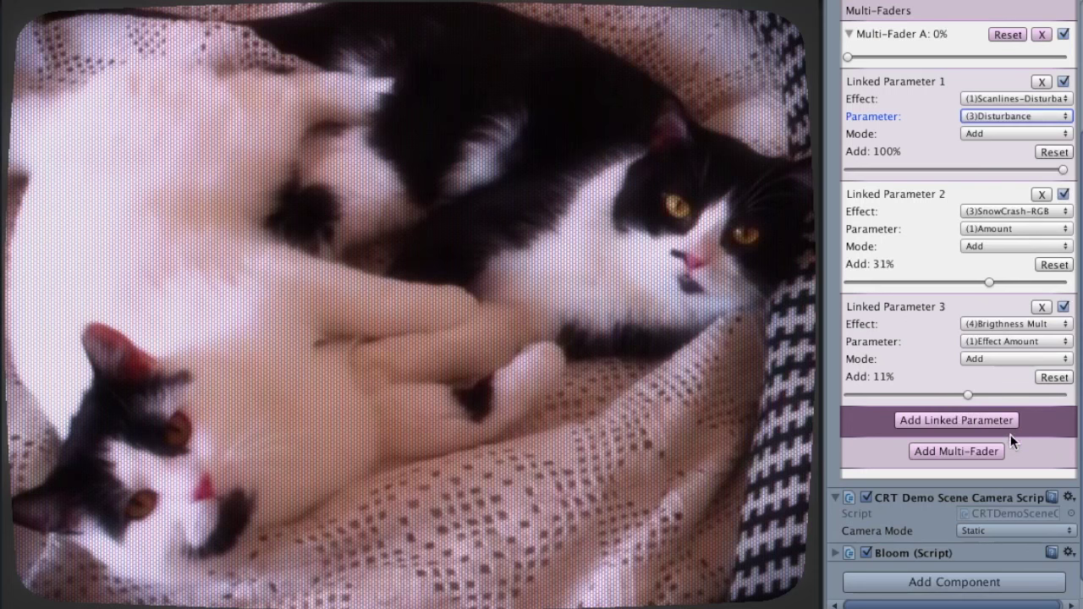
pyautogui.scroll(3, 1036, 451)
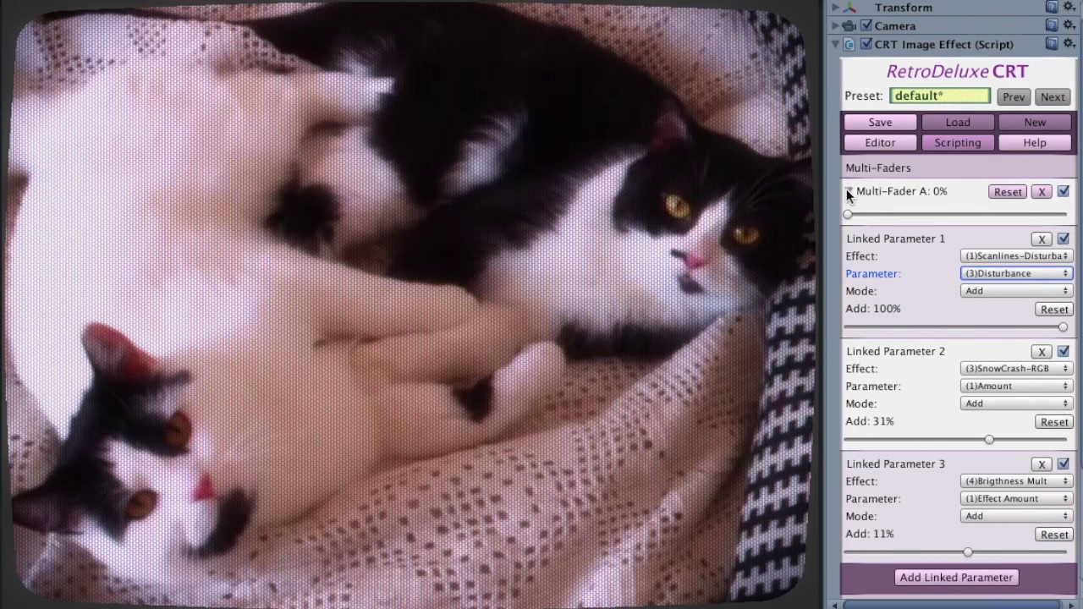
pyautogui.click(848, 192)
pyautogui.click(964, 267)
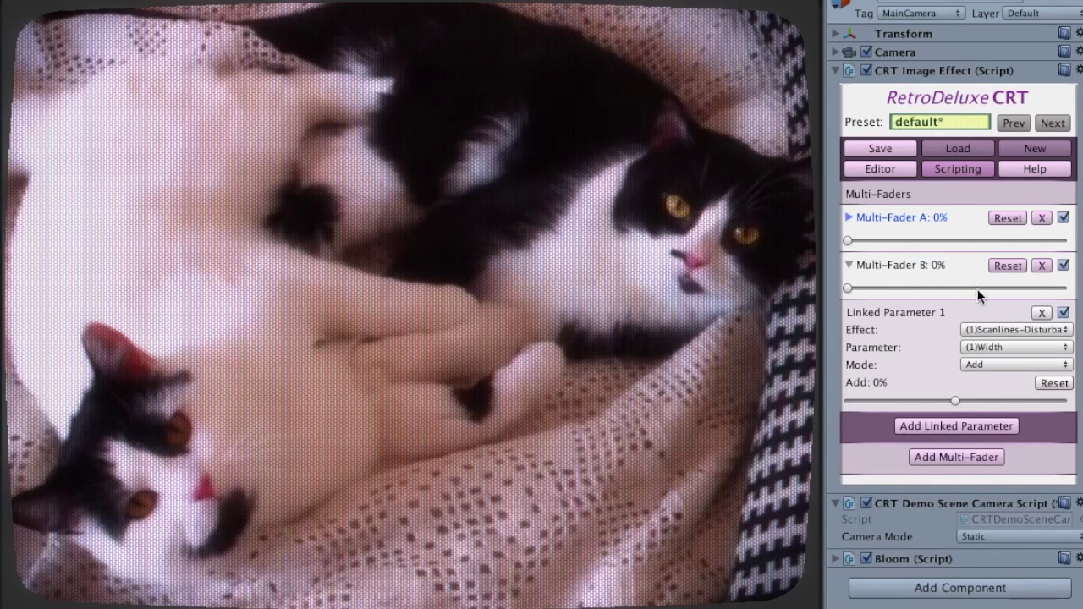
# Link Multi-Fader B's first parameter to Tint Vingette's Distance, raise the fader to 100%, and set Add to -81%.
pyautogui.click(992, 331)
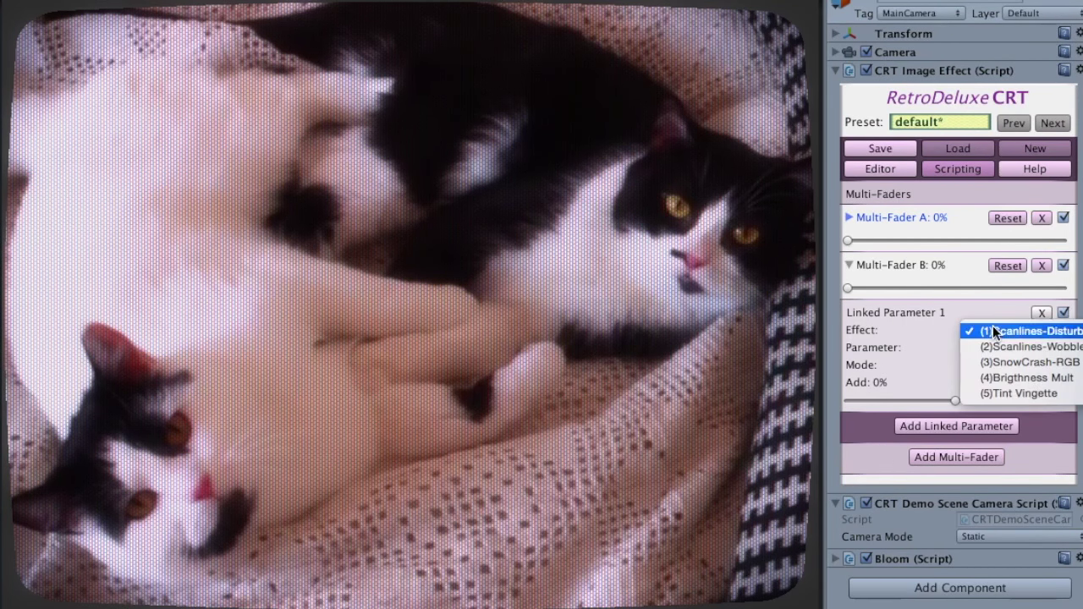
pyautogui.click(1024, 391)
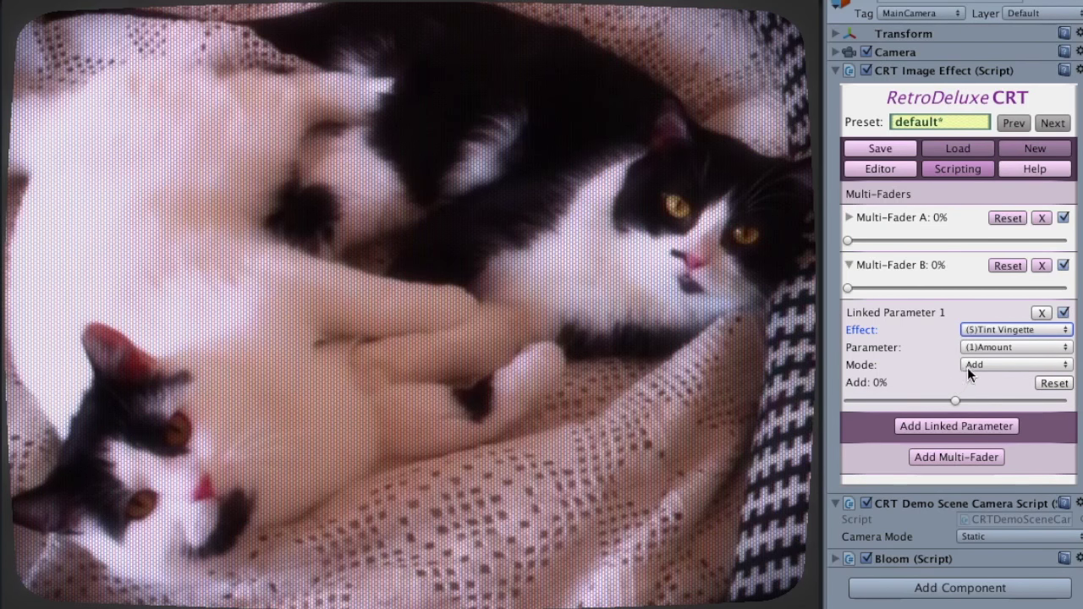
pyautogui.click(990, 347)
pyautogui.click(992, 364)
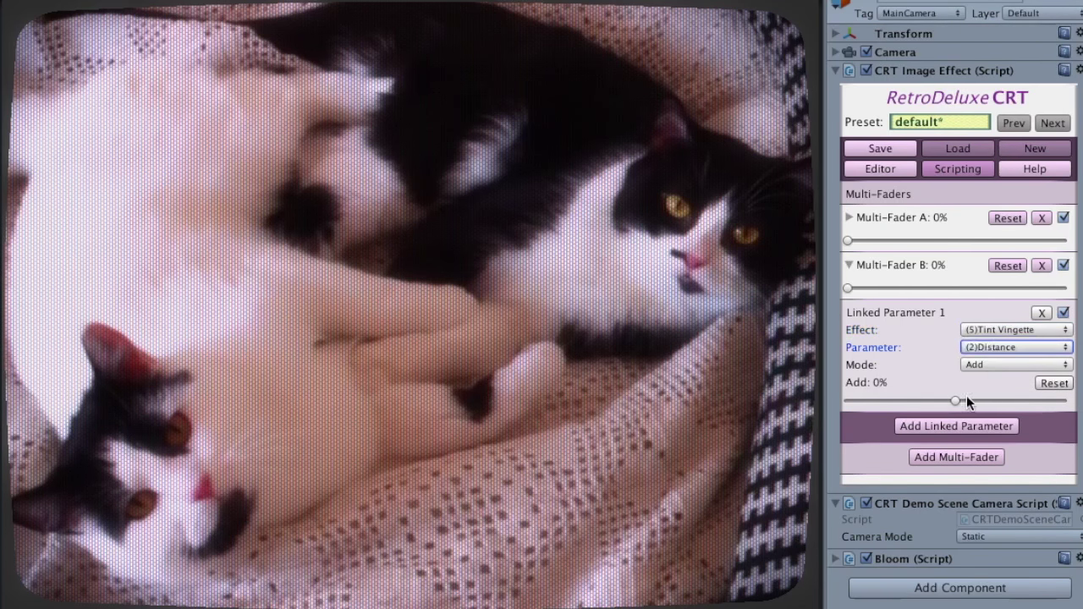
pyautogui.moveTo(953, 401); pyautogui.dragTo(894, 396)
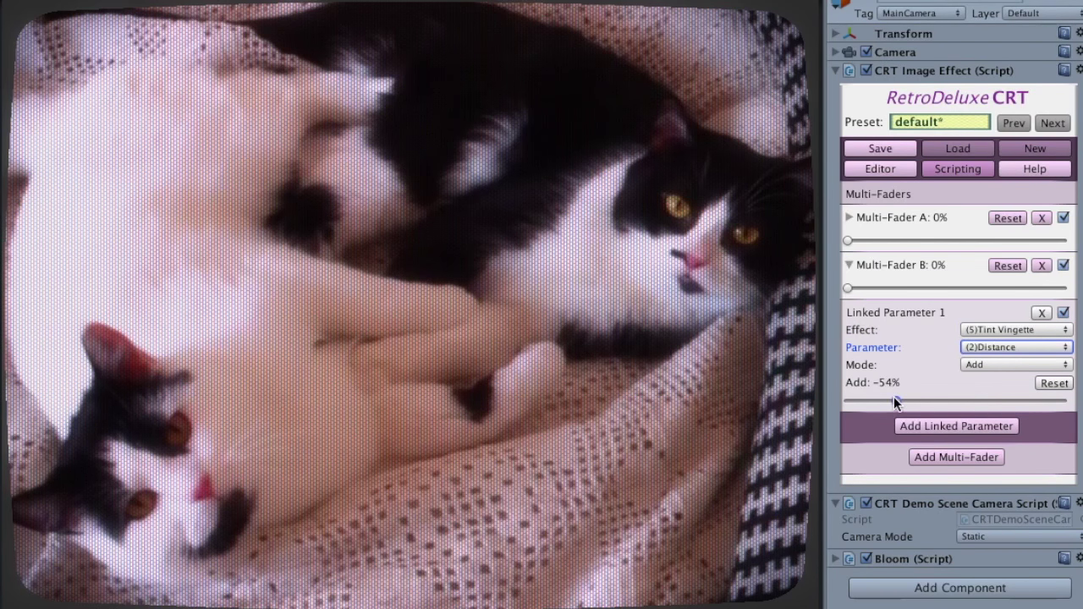
pyautogui.moveTo(978, 280); pyautogui.dragTo(1064, 286)
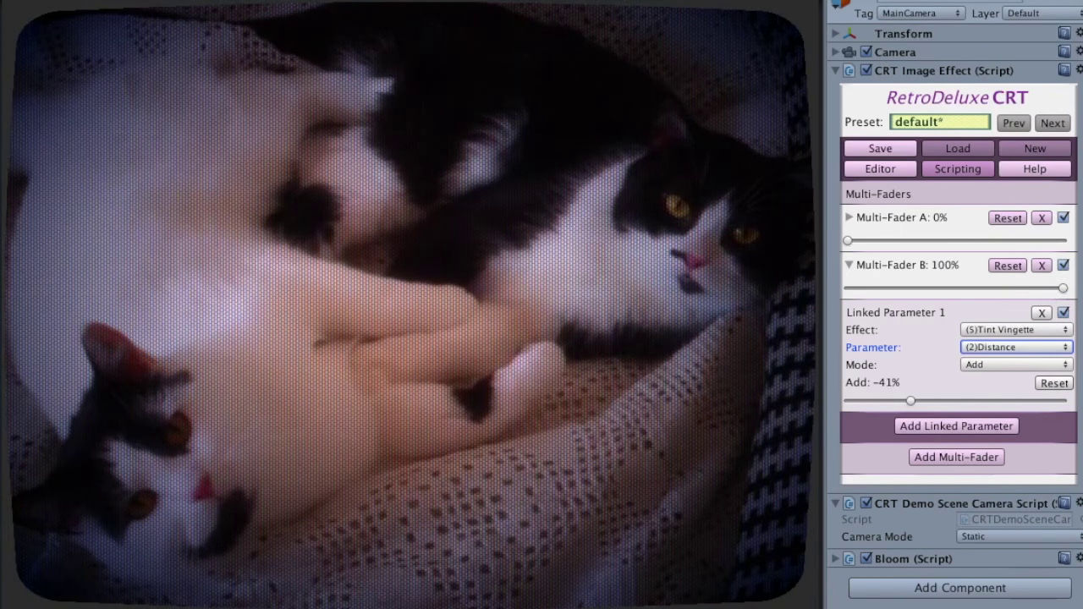
pyautogui.moveTo(905, 398); pyautogui.dragTo(868, 399)
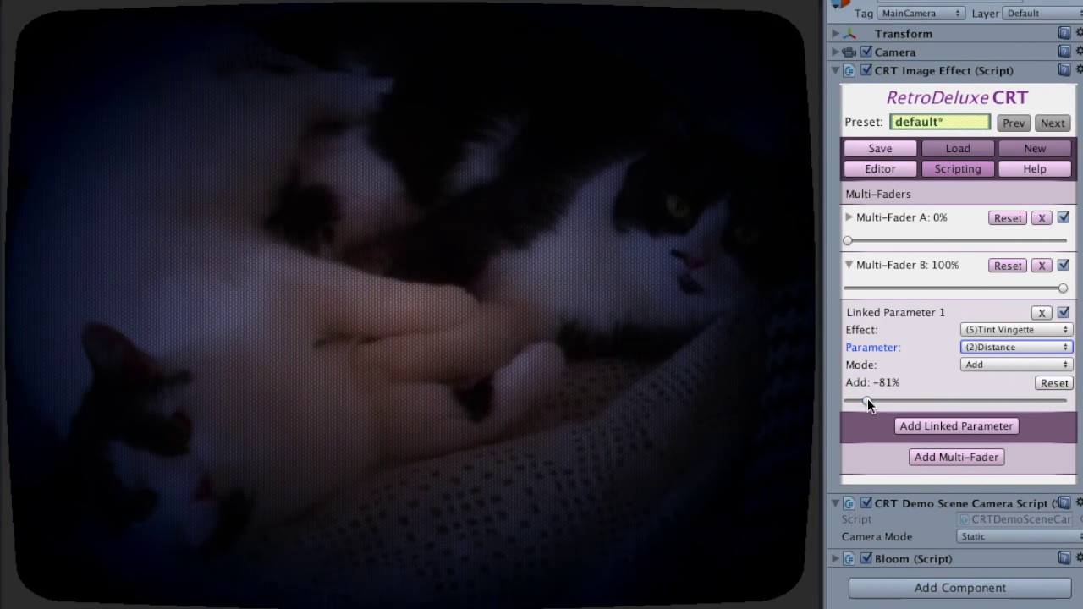
# Add a second linked parameter to Multi-Fader B for Tint Vingette's Smooth and lower its Add below 0%.
pyautogui.click(923, 425)
pyautogui.click(1005, 442)
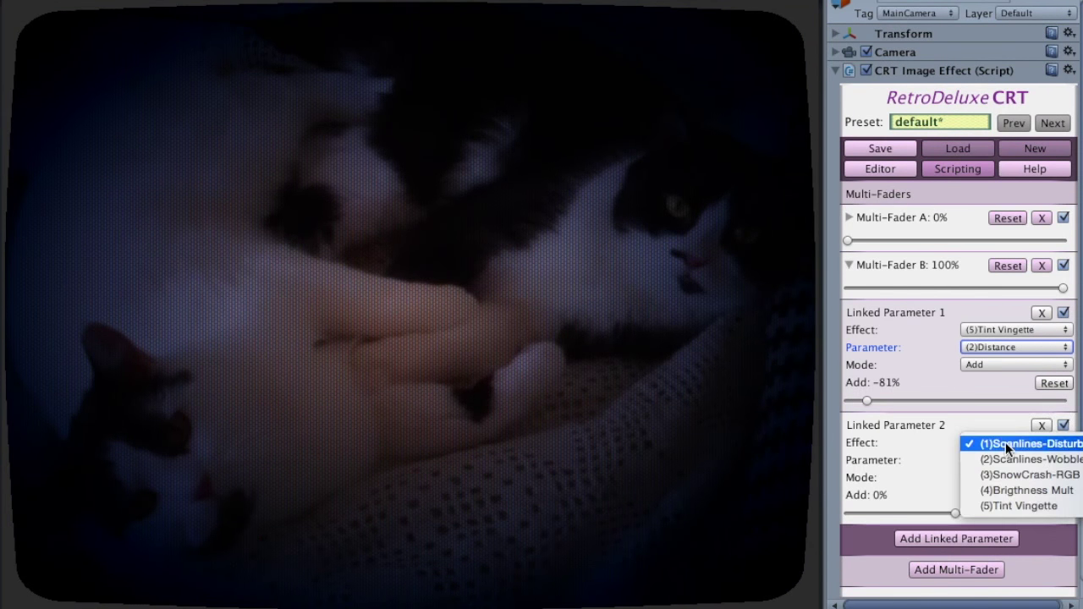
pyautogui.click(1042, 506)
pyautogui.click(1005, 460)
pyautogui.click(1000, 485)
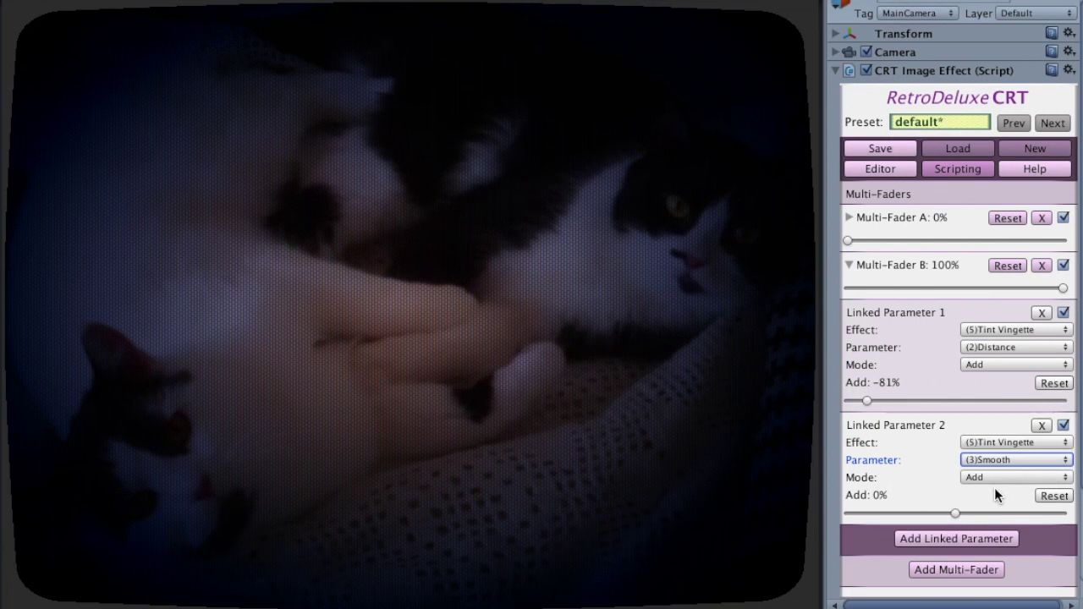
pyautogui.moveTo(954, 516); pyautogui.dragTo(909, 517)
# Lower Multi-Fader B to 0%, collapse it, and try out both Multi-Faders, returning each to 0%.
pyautogui.moveTo(1063, 288); pyautogui.dragTo(842, 287)
pyautogui.click(848, 265)
pyautogui.moveTo(847, 241)
pyautogui.mouseDown()
pyautogui.moveTo(1030, 240)
pyautogui.moveTo(858, 240)
pyautogui.mouseUp()
pyautogui.moveTo(962, 239); pyautogui.dragTo(833, 230)
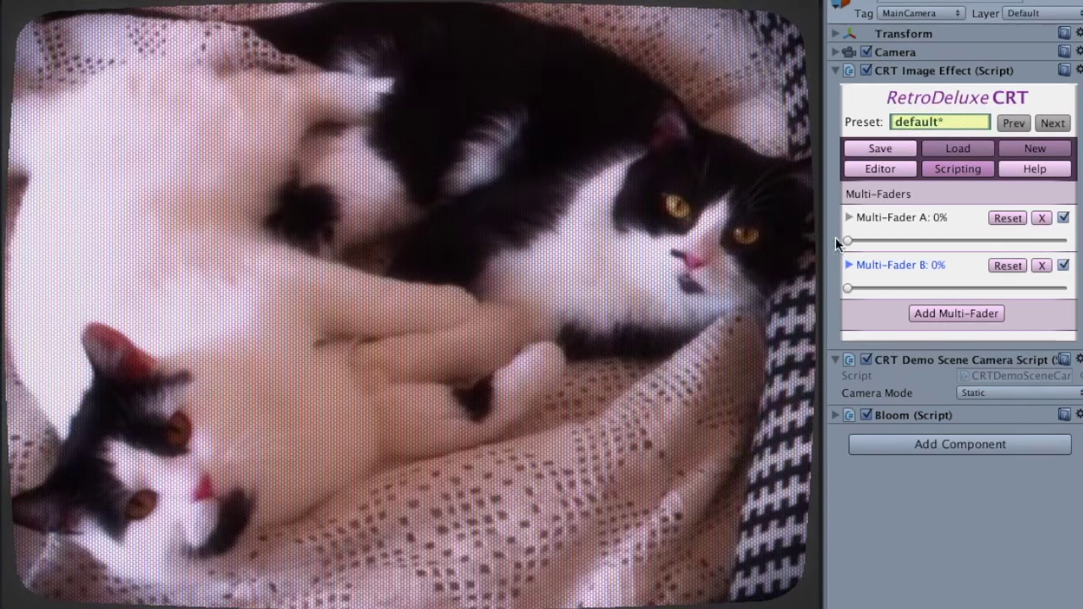
pyautogui.moveTo(847, 286)
pyautogui.mouseDown()
pyautogui.moveTo(1060, 288)
pyautogui.moveTo(832, 289)
pyautogui.moveTo(1082, 287)
pyautogui.moveTo(848, 268)
pyautogui.mouseUp()
# Return to the effect editor and start saving the preset in CRTPresets under the name video.
pyautogui.click(890, 171)
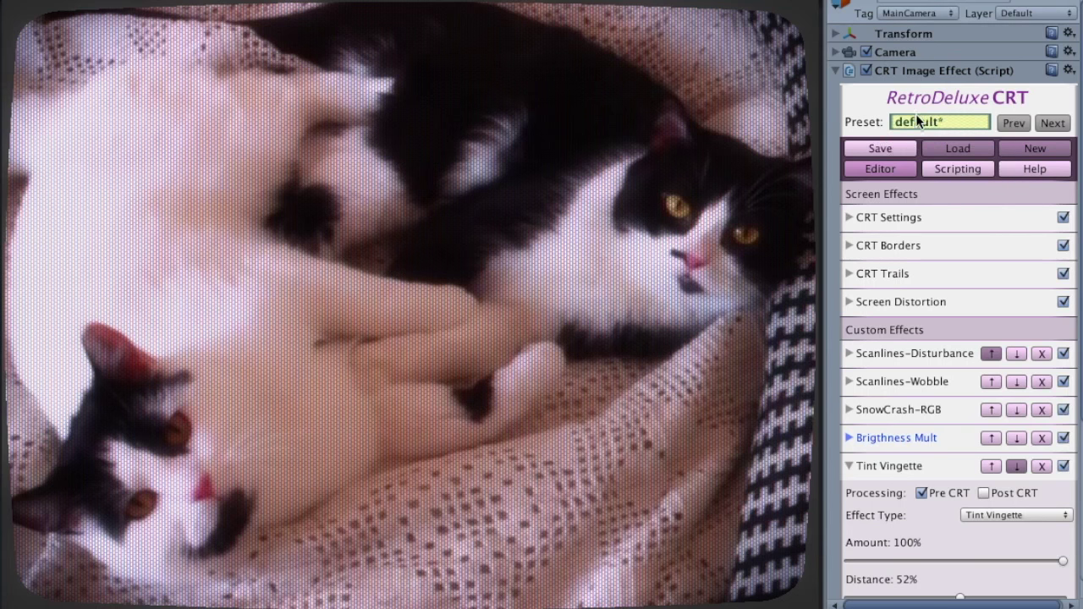
pyautogui.click(887, 150)
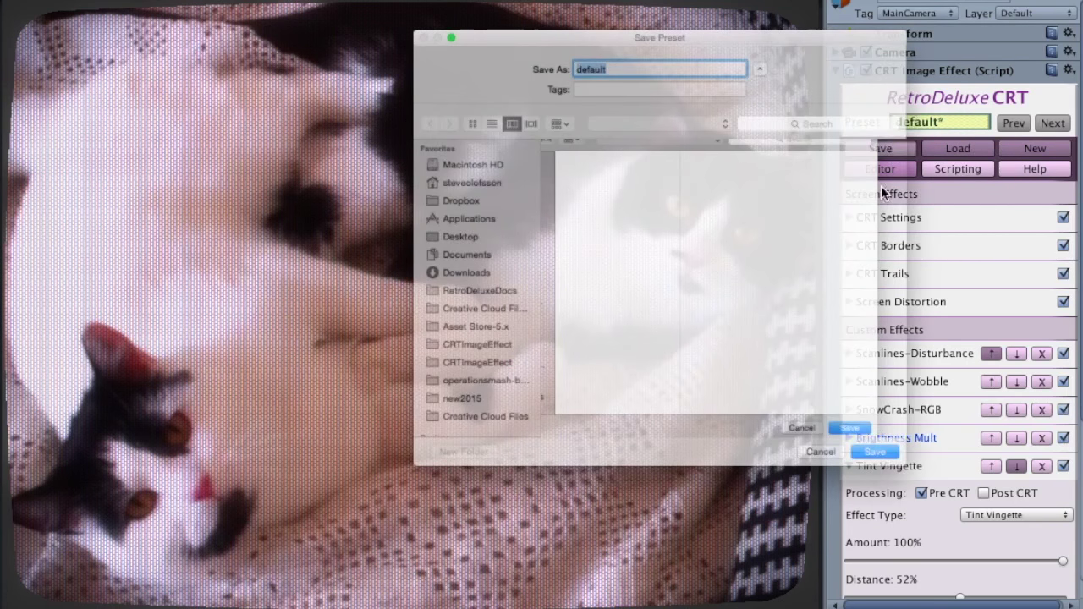
pyautogui.write('t')
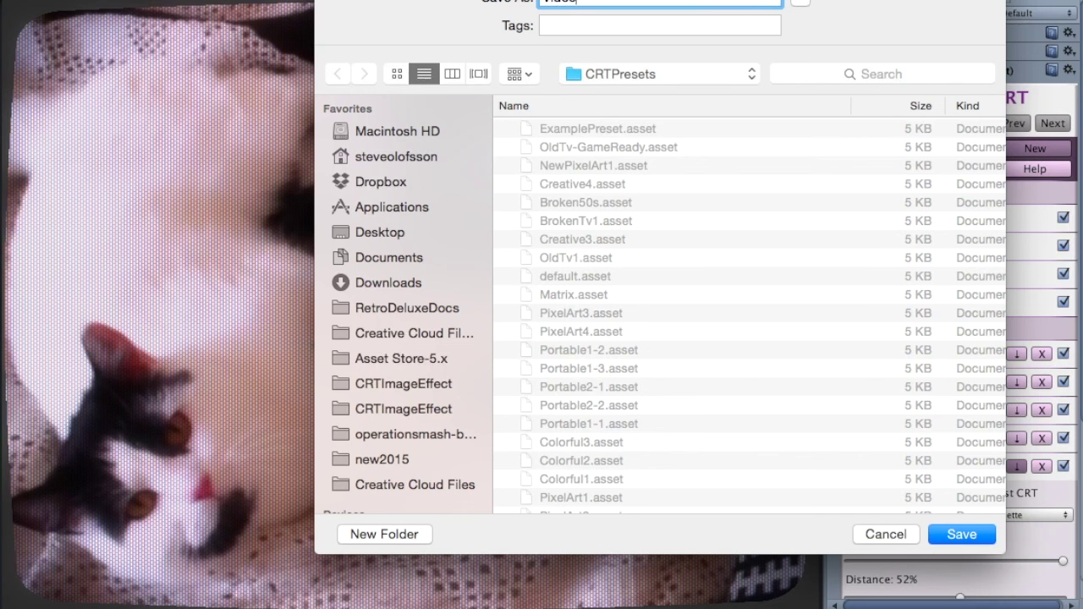